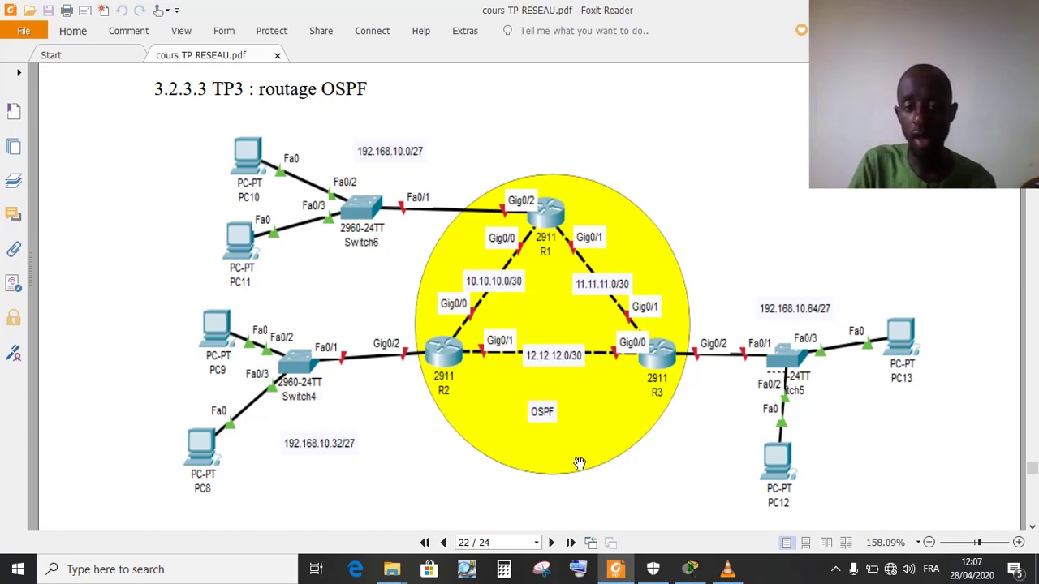
# Review the OSPF topology for TP3 in the course PDF and switch to Cisco Packet Tracer
pyautogui.moveTo(597, 439); pyautogui.dragTo(593, 430)
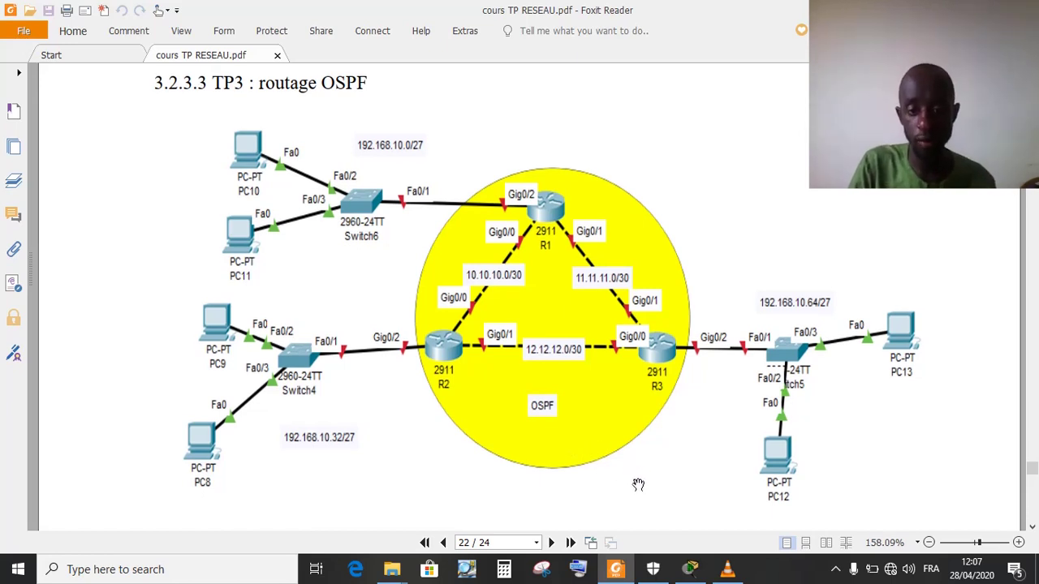
pyautogui.click(691, 569)
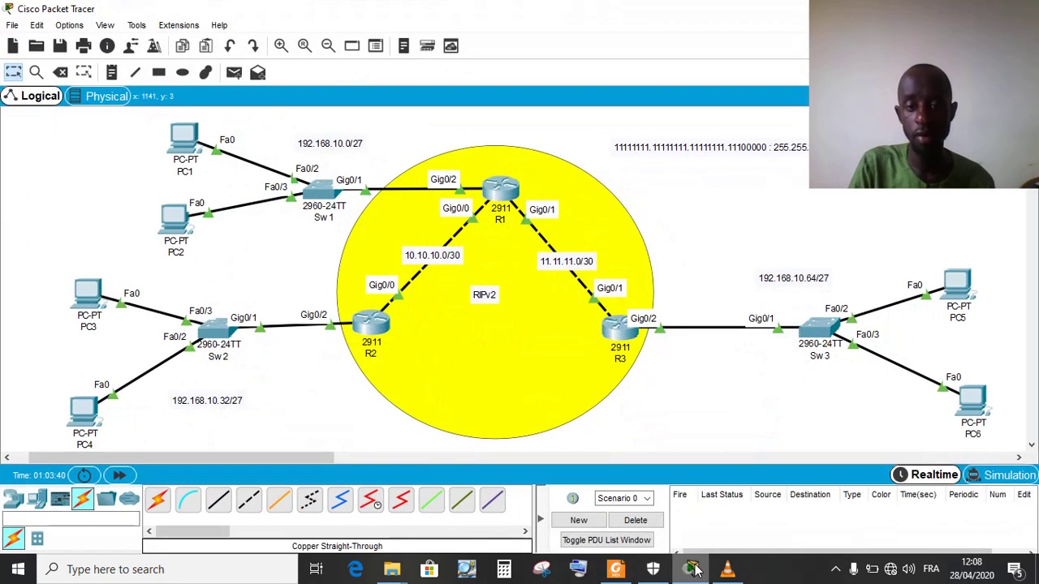
pyautogui.click(691, 570)
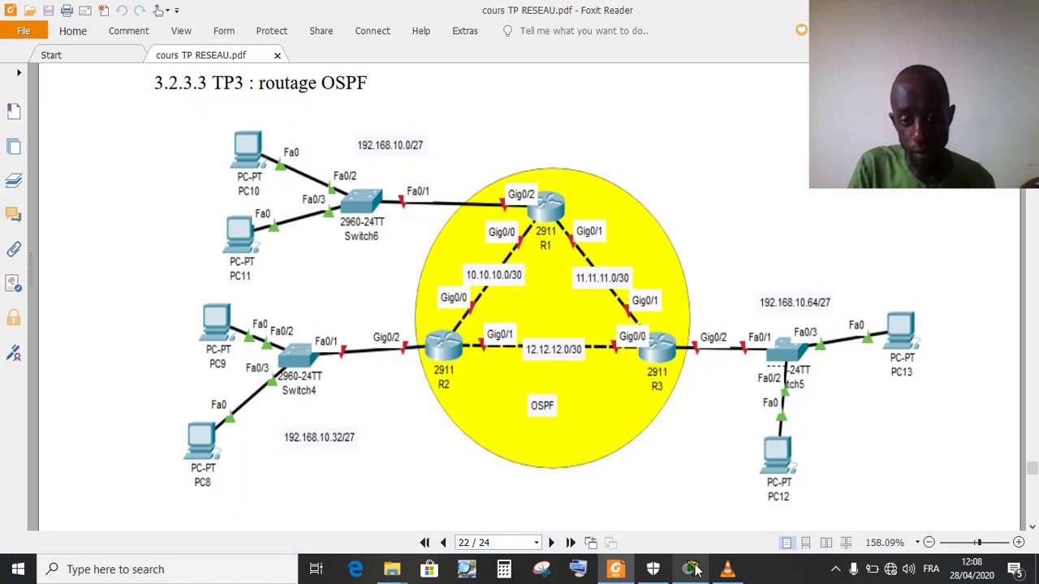
pyautogui.click(691, 570)
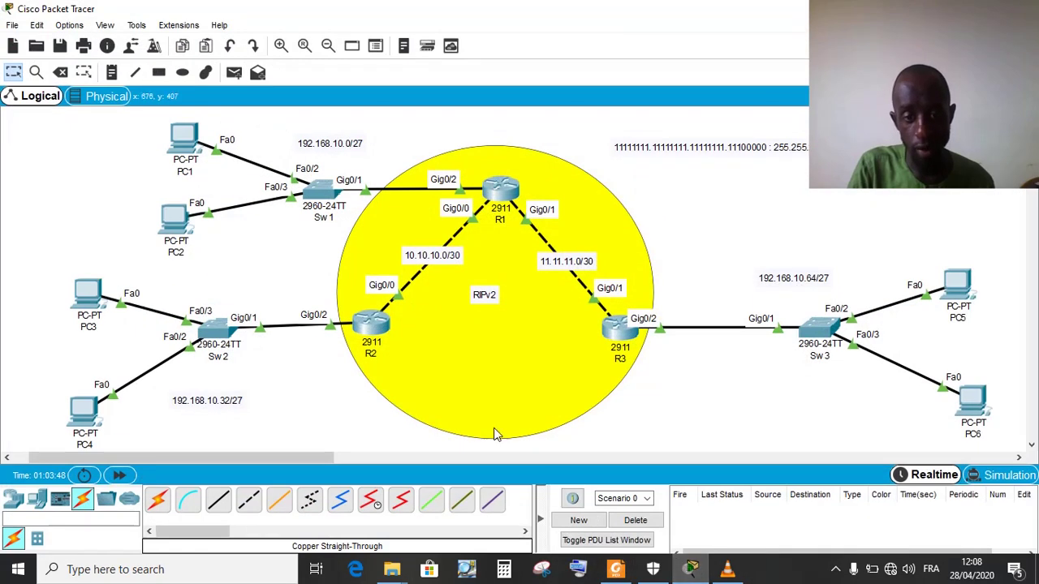
# Connect R2's GigabitEthernet0/1 to R3's GigabitEthernet0/0 with a copper cross-over cable
pyautogui.click(248, 499)
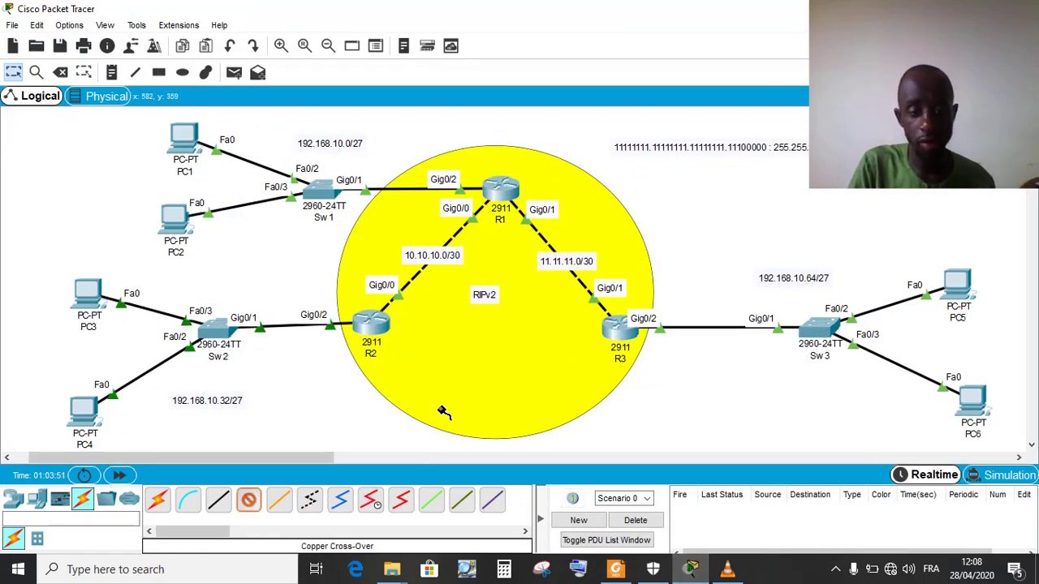
pyautogui.click(378, 329)
pyautogui.click(410, 368)
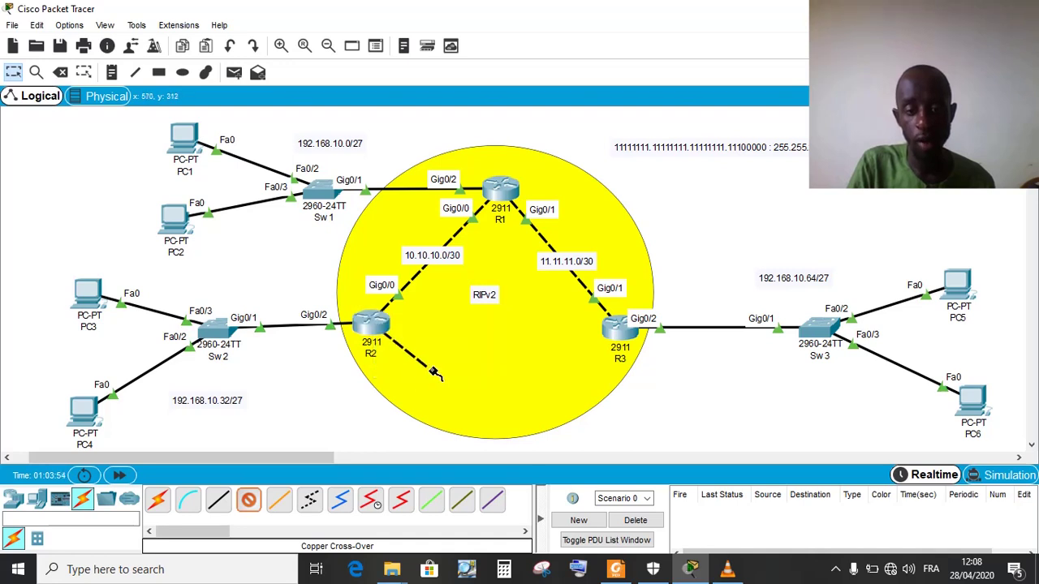
pyautogui.click(624, 336)
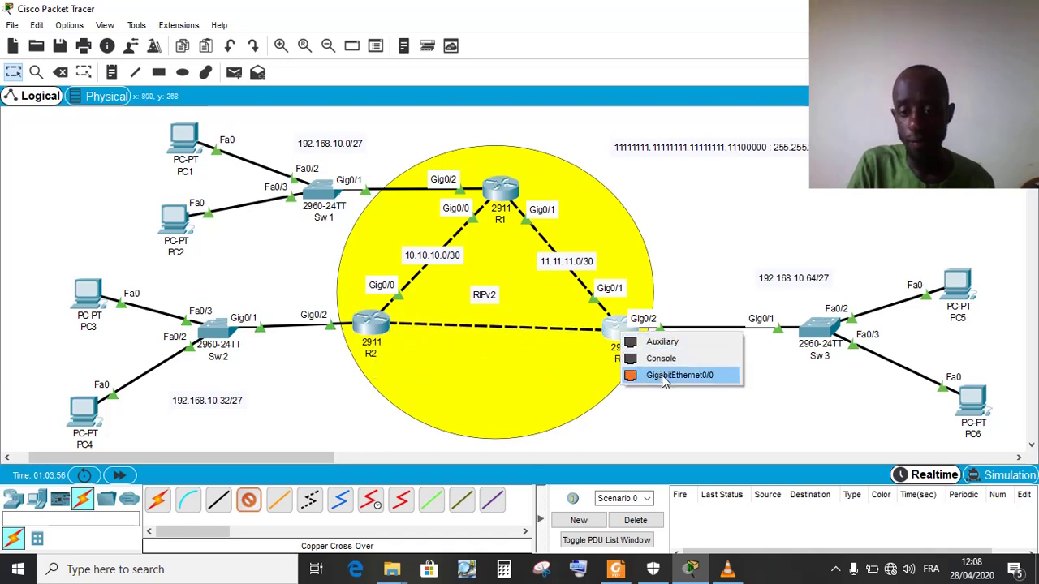
pyautogui.click(663, 376)
pyautogui.doubleClick(471, 355)
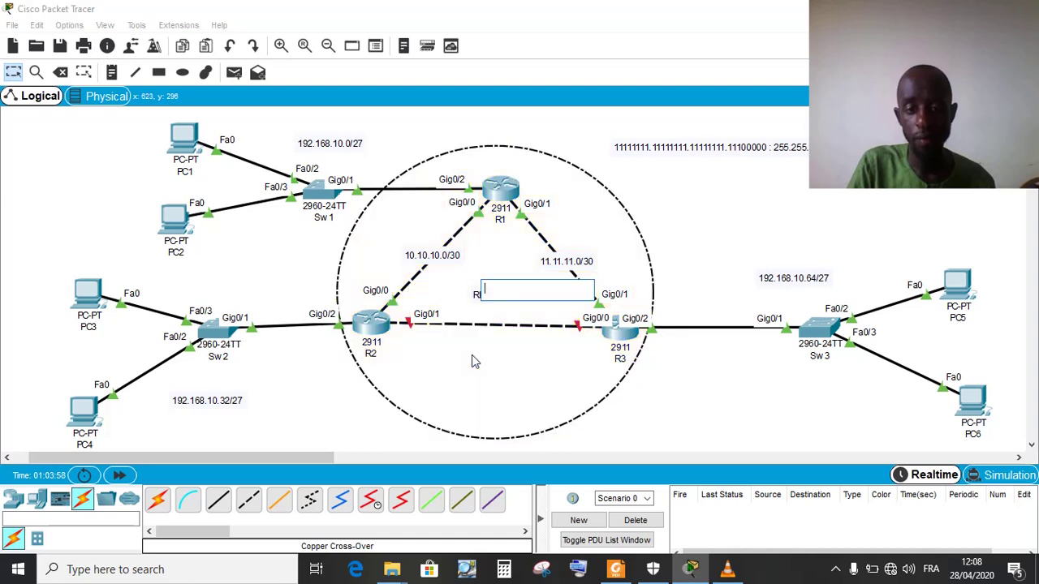
pyautogui.click(763, 219)
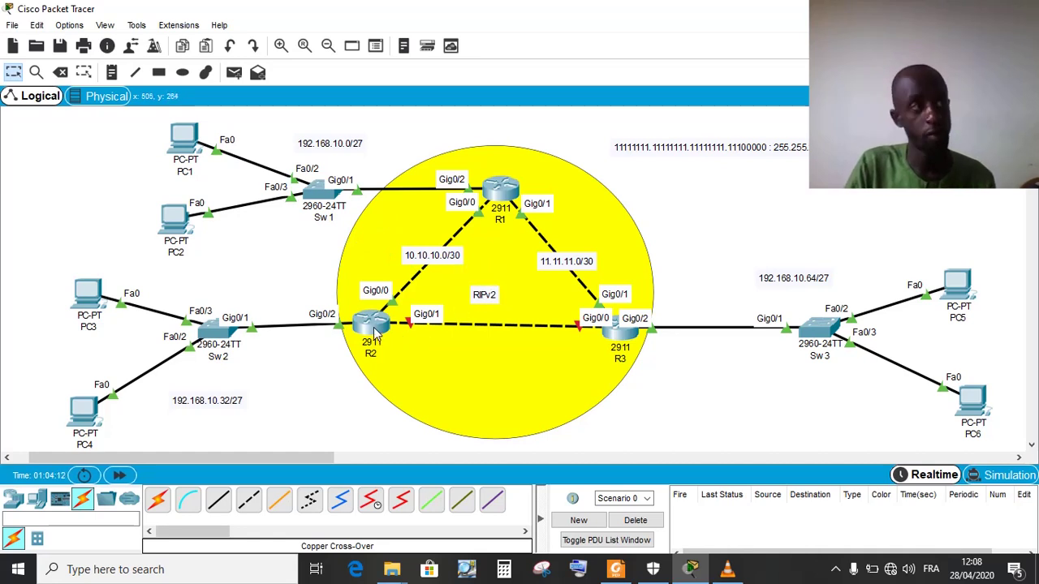
pyautogui.click(835, 568)
pyautogui.click(835, 538)
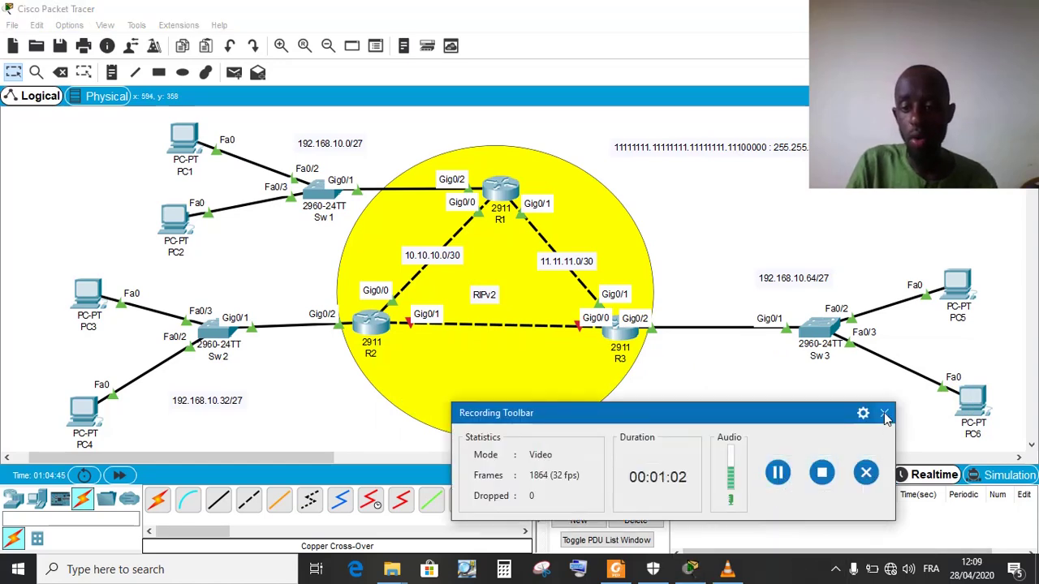
pyautogui.click(884, 415)
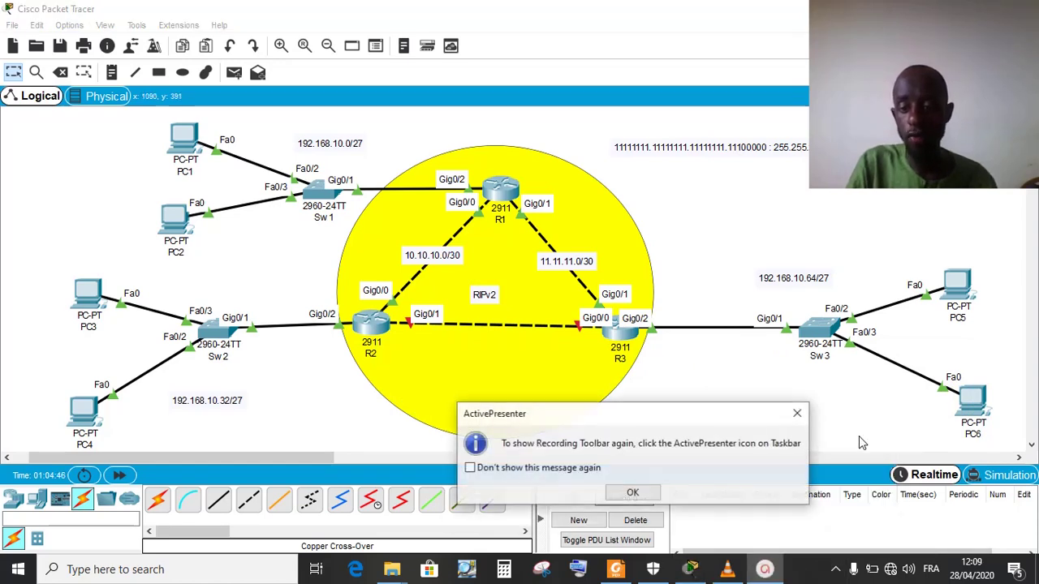
pyautogui.click(632, 492)
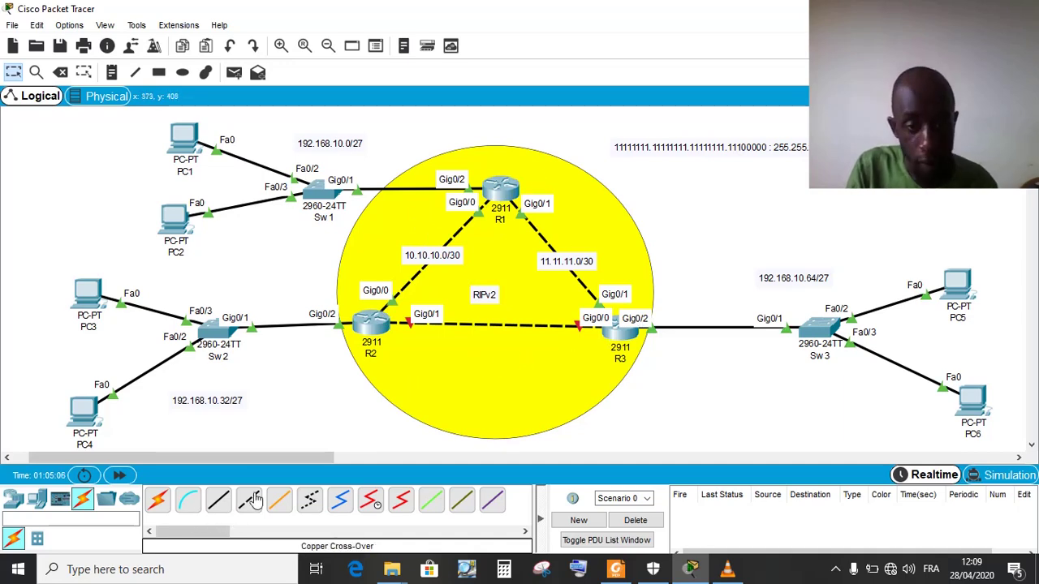
# Open router R2's command line beside the topology and enter global configuration mode with conf t
pyautogui.click(371, 342)
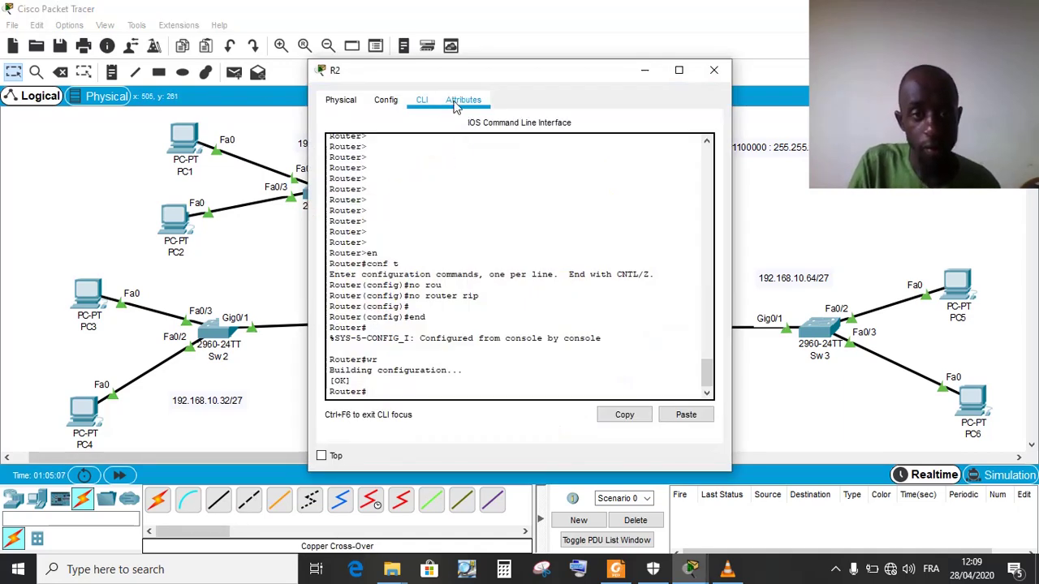
pyautogui.moveTo(548, 80); pyautogui.dragTo(881, 77)
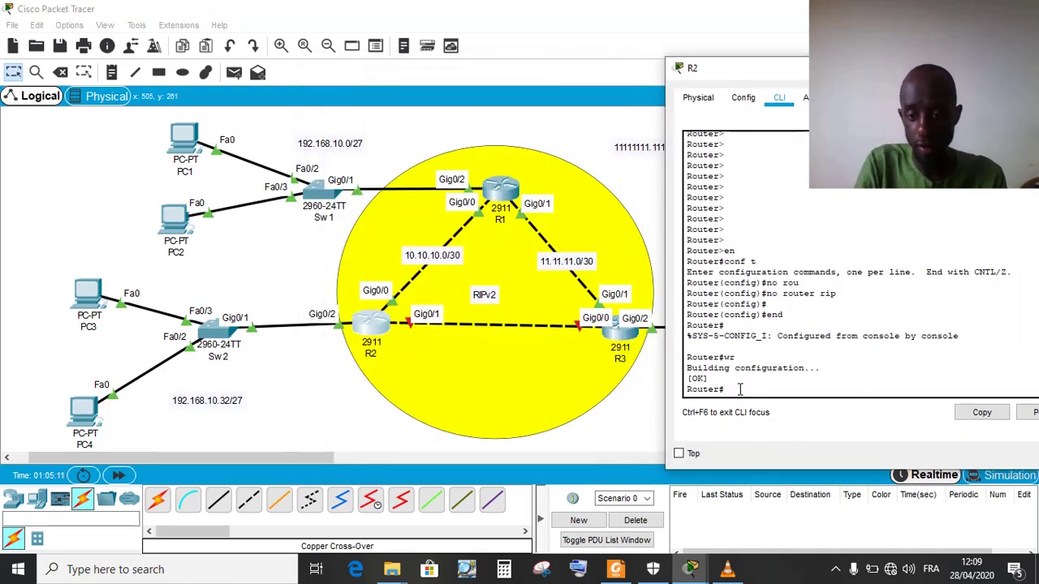
pyautogui.press('Return')
pyautogui.write('wr')
pyautogui.press('BackSpace')
pyautogui.press('BackSpace')
pyautogui.write('en')
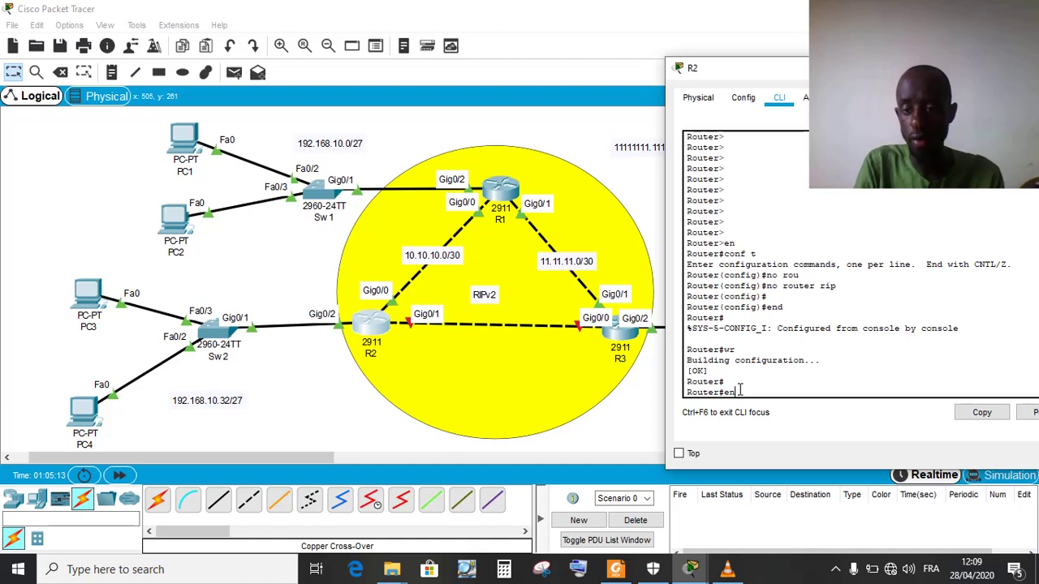
pyautogui.write('conf t')
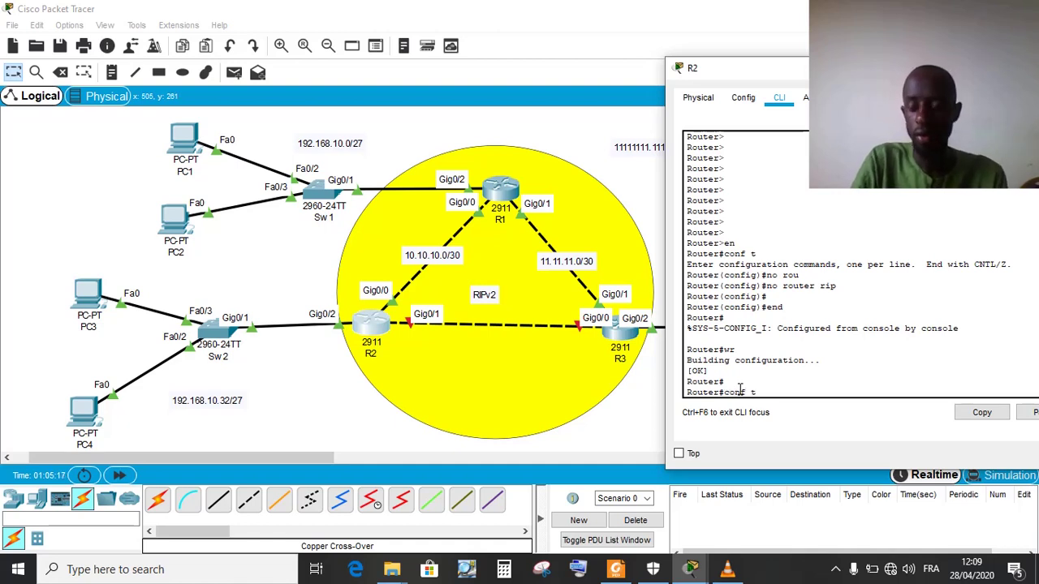
pyautogui.press('Return')
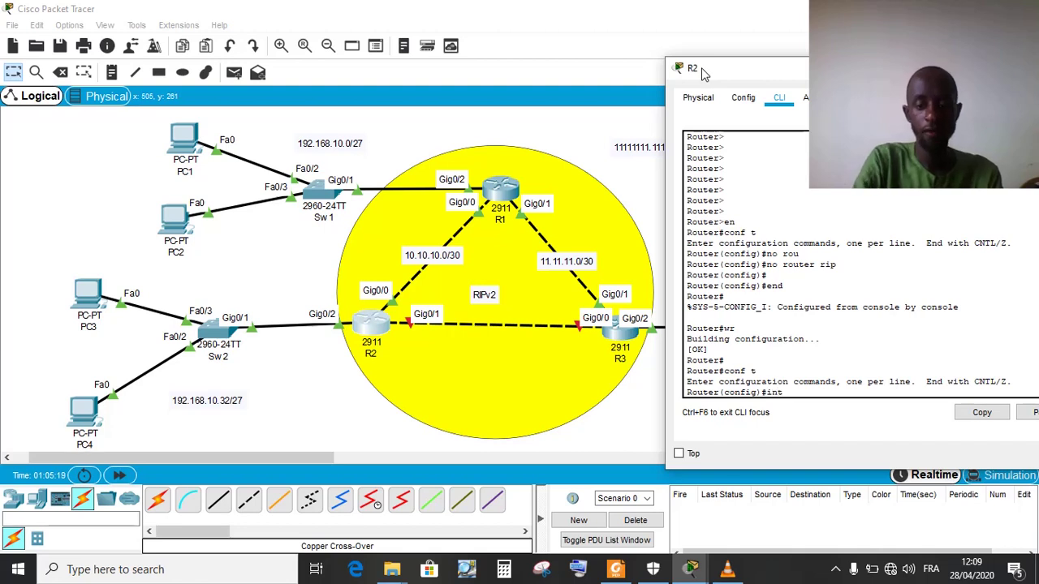
# Enable R2's interface gigabitEthernet 0/1 with no shutdown and close the router window
pyautogui.write('int')
pyautogui.press('Tab')
pyautogui.write('g')
pyautogui.press('Tab')
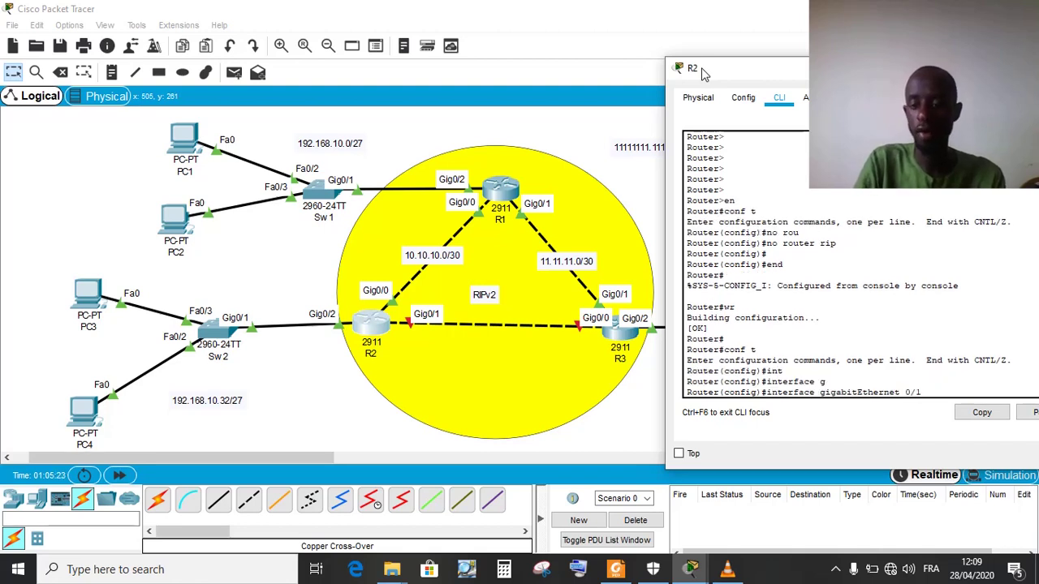
pyautogui.write('0/1')
pyautogui.press('Return')
pyautogui.write('no')
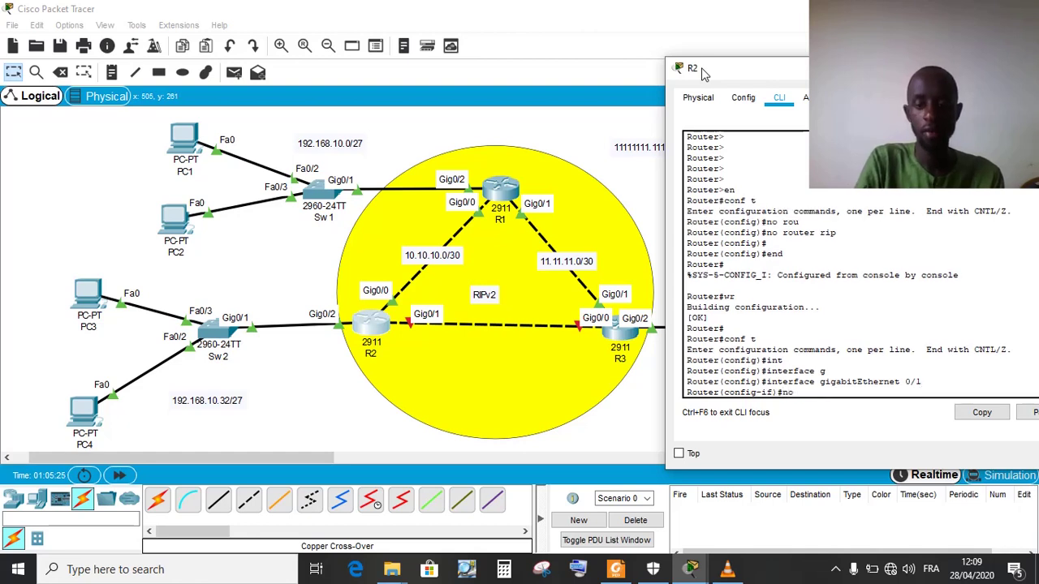
pyautogui.write(' sh')
pyautogui.press('Tab')
pyautogui.press('Return')
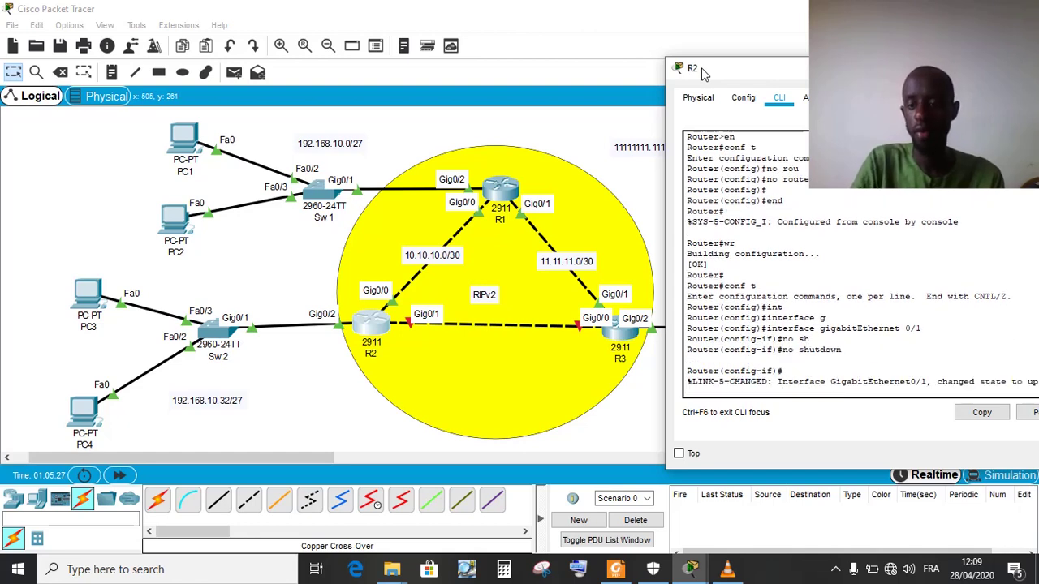
pyautogui.press('Return')
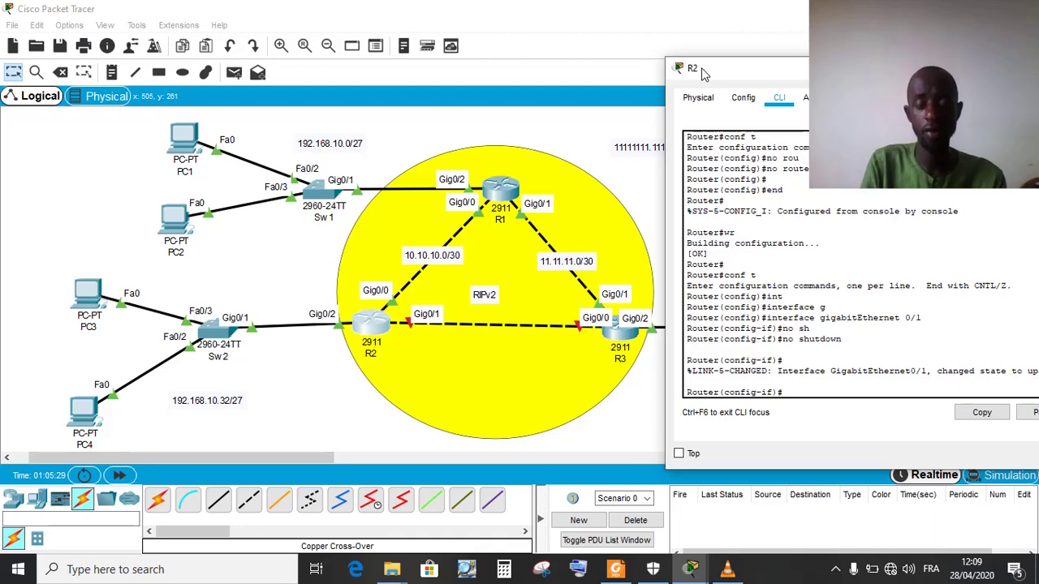
pyautogui.hotkey('alt', 'F4')
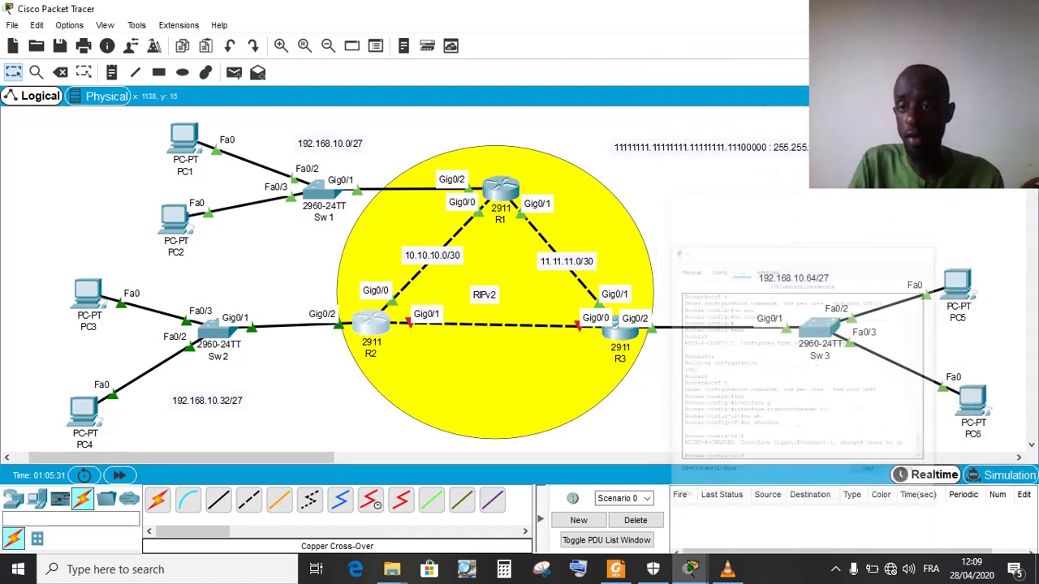
# Add the network label 12.12.12.0/30 on the link between R2 and R3
pyautogui.click(113, 74)
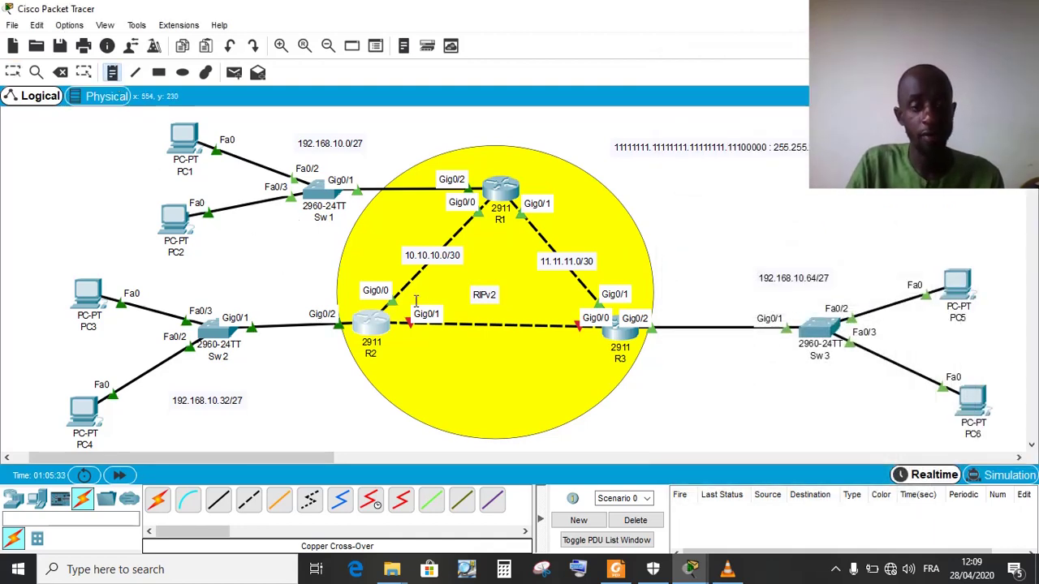
pyautogui.click(479, 324)
pyautogui.write('12.12.12.0')
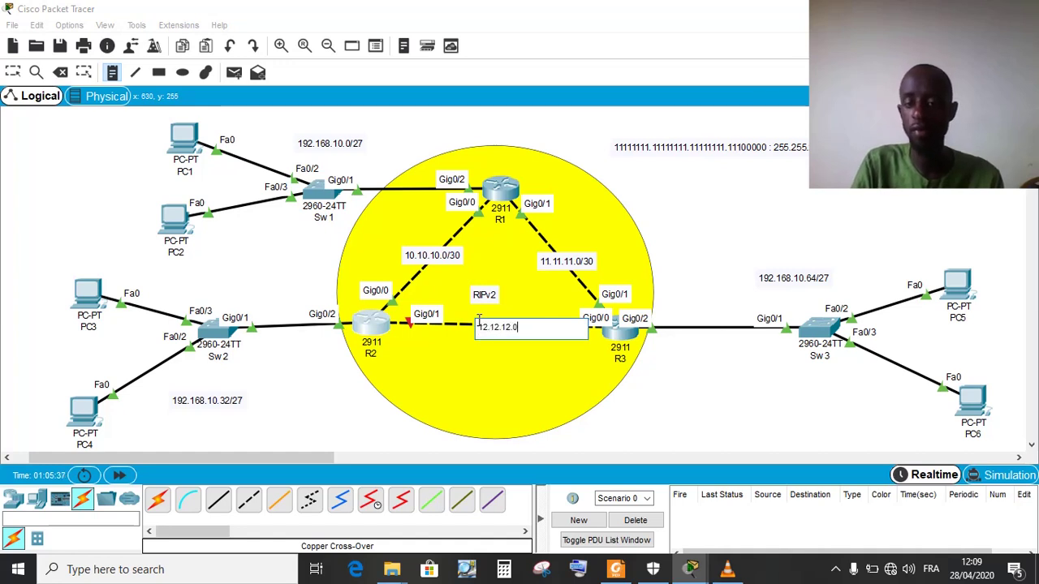
pyautogui.write('/3')
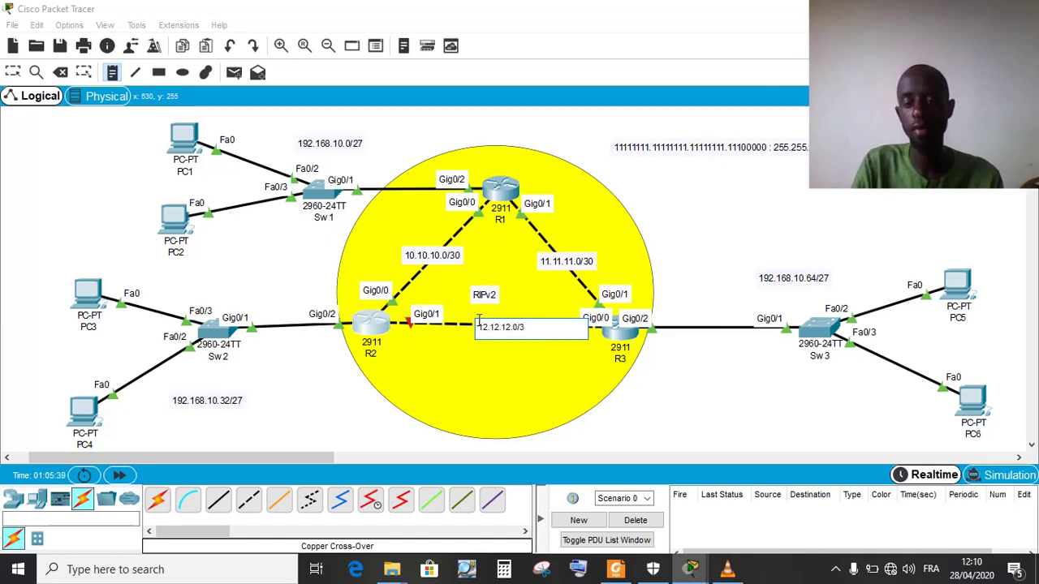
pyautogui.write('0')
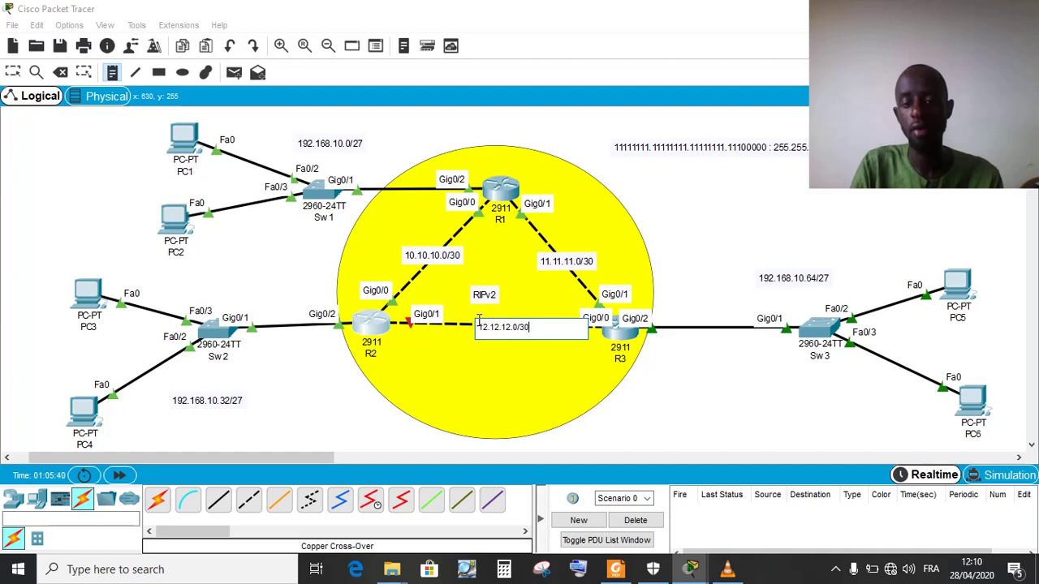
pyautogui.click(13, 73)
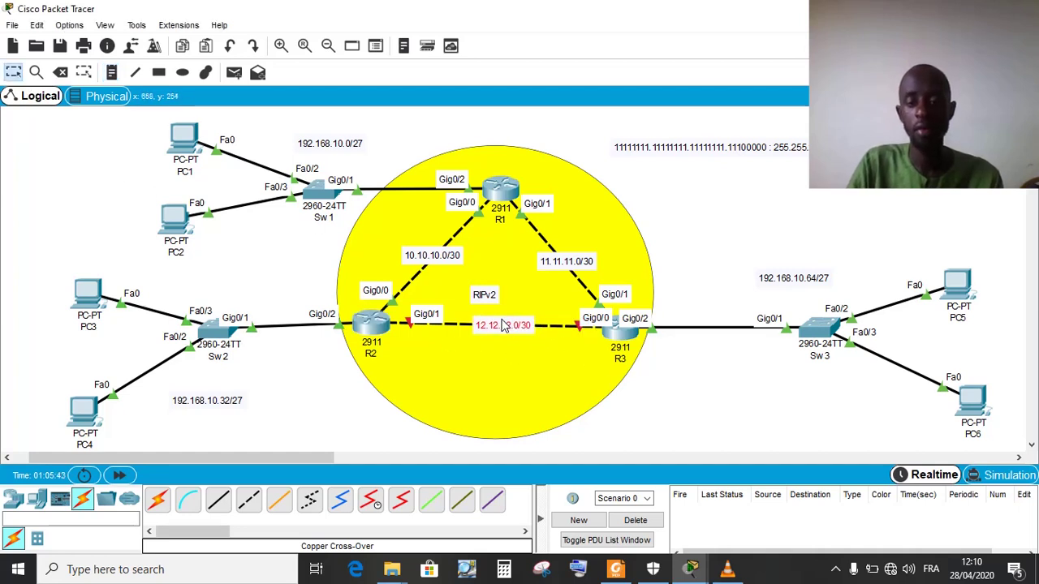
# Change the RIPv2 label inside the yellow circle to OSPF
pyautogui.click(512, 366)
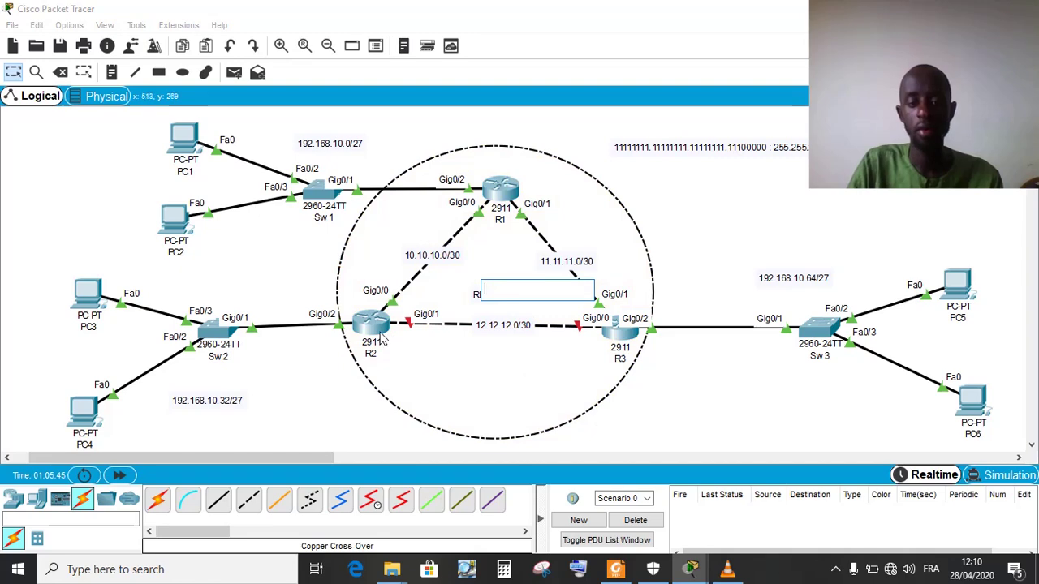
pyautogui.click(382, 336)
pyautogui.click(485, 297)
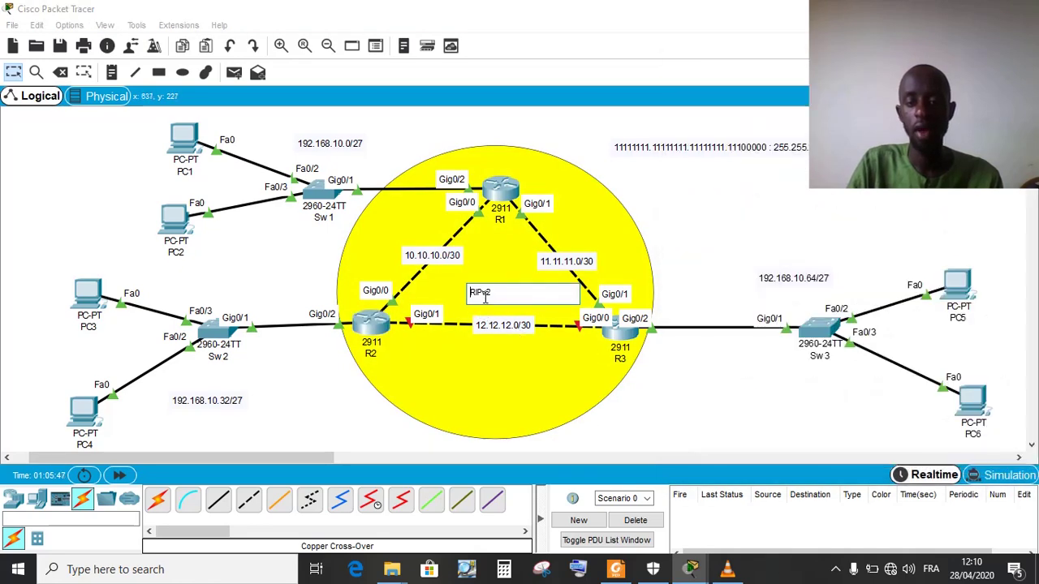
pyautogui.press('BackSpace')
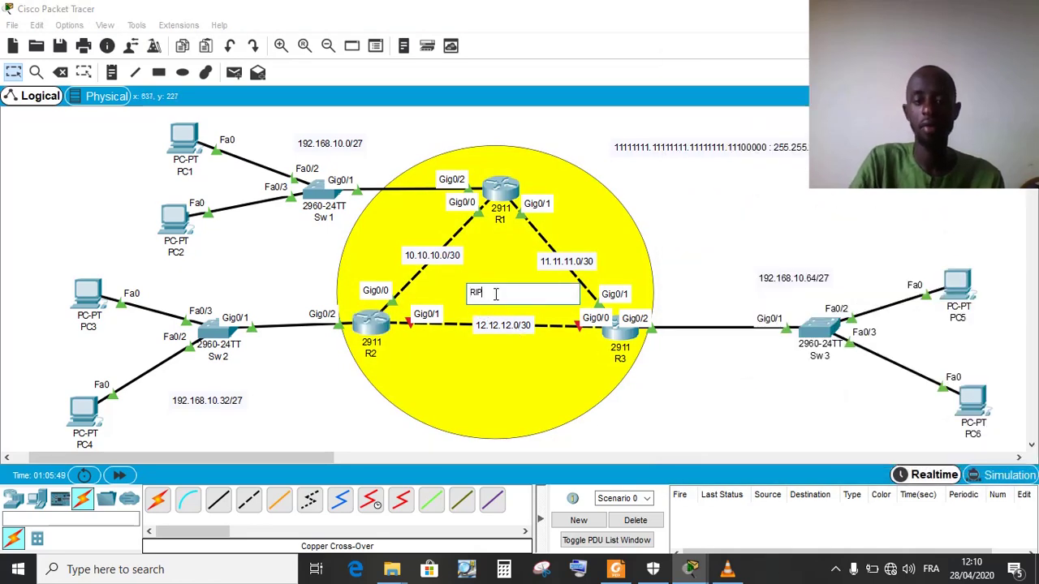
pyautogui.press('BackSpace')
pyautogui.press('BackSpace')
pyautogui.press('BackSpace')
pyautogui.write('o')
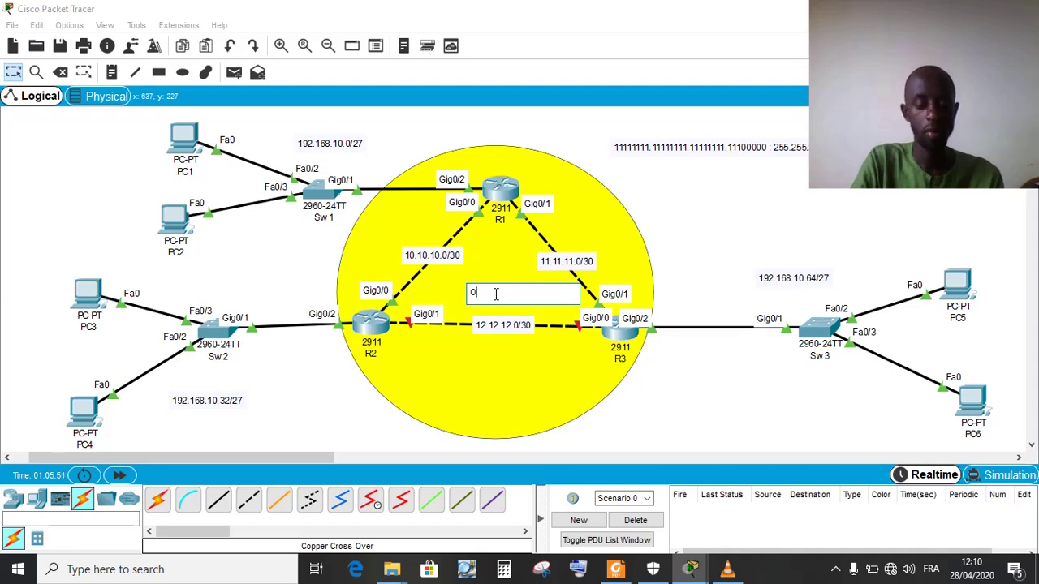
pyautogui.write('SPF')
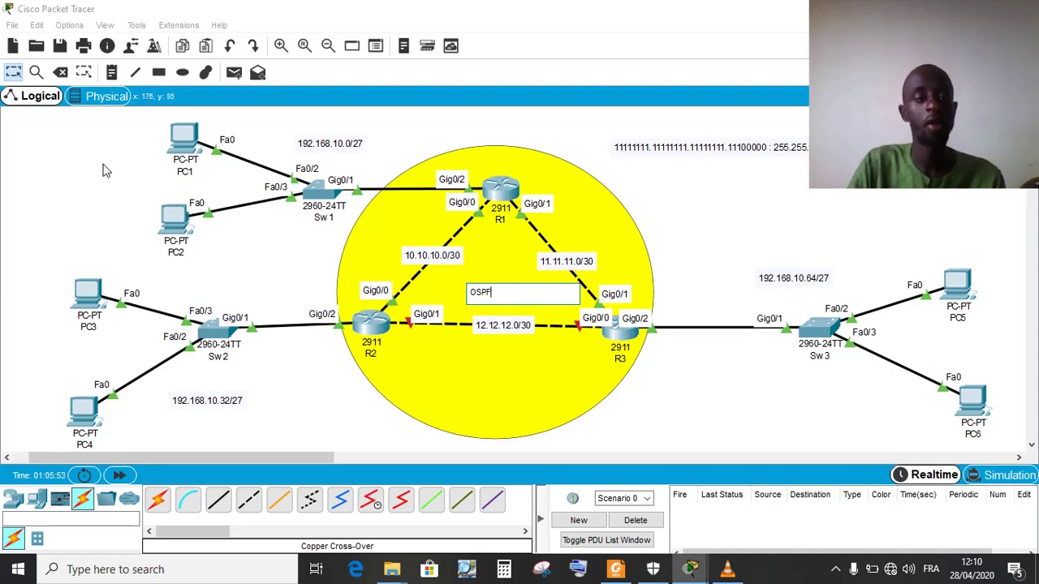
pyautogui.click(82, 138)
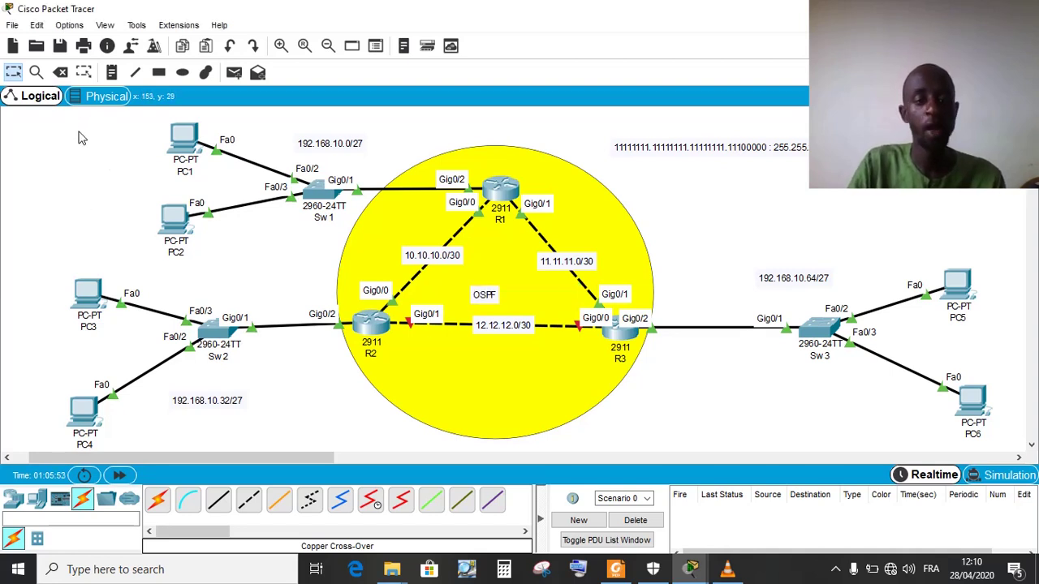
# Reopen R2's command line and assign 12.12.12.1 with mask 255.255.255.252 to interface gigabitEthernet 0/1
pyautogui.click(369, 328)
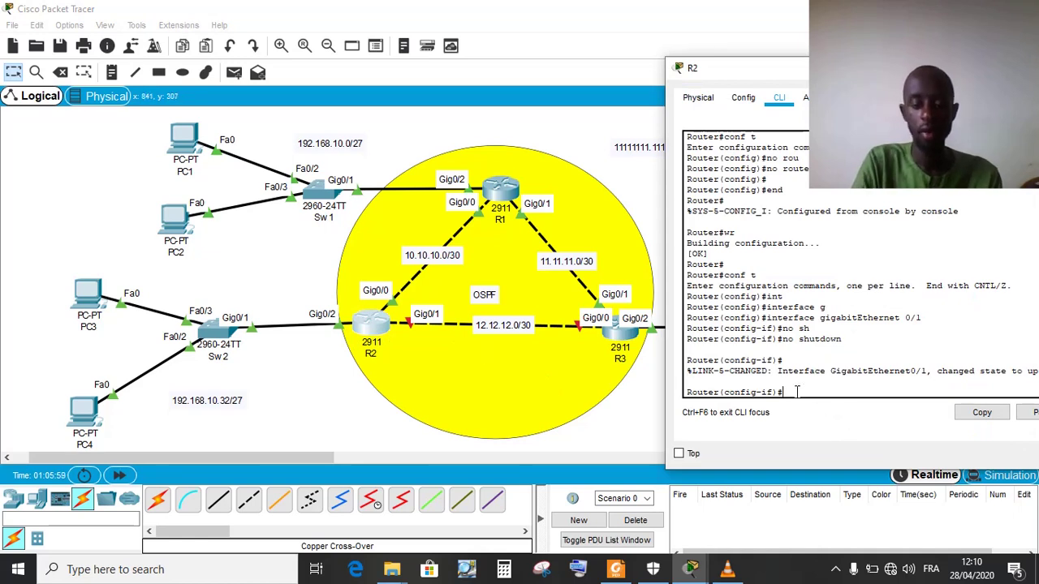
pyautogui.write('IP AD')
pyautogui.press('Tab')
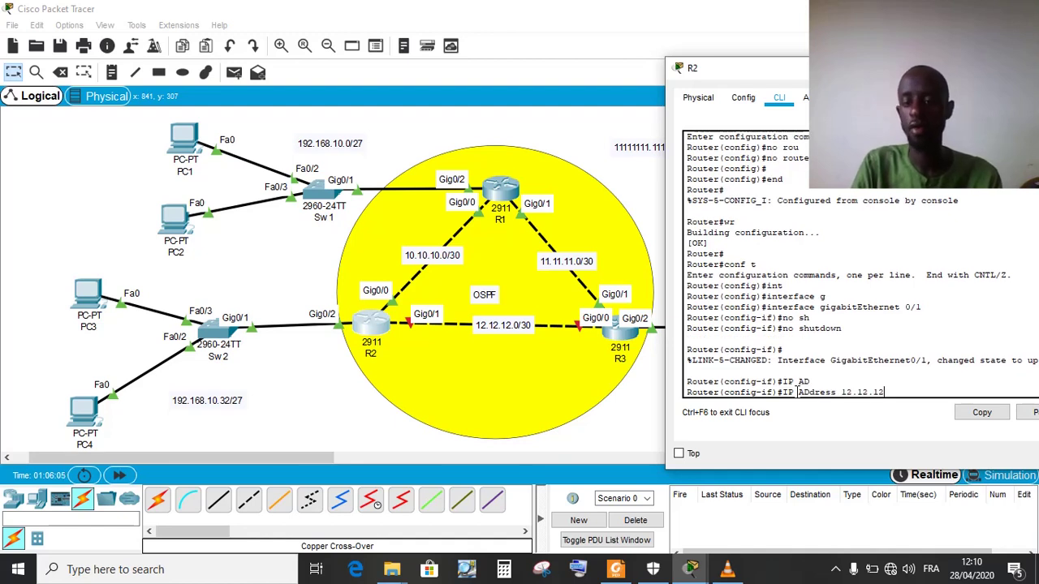
pyautogui.write('12.12.12.1 2')
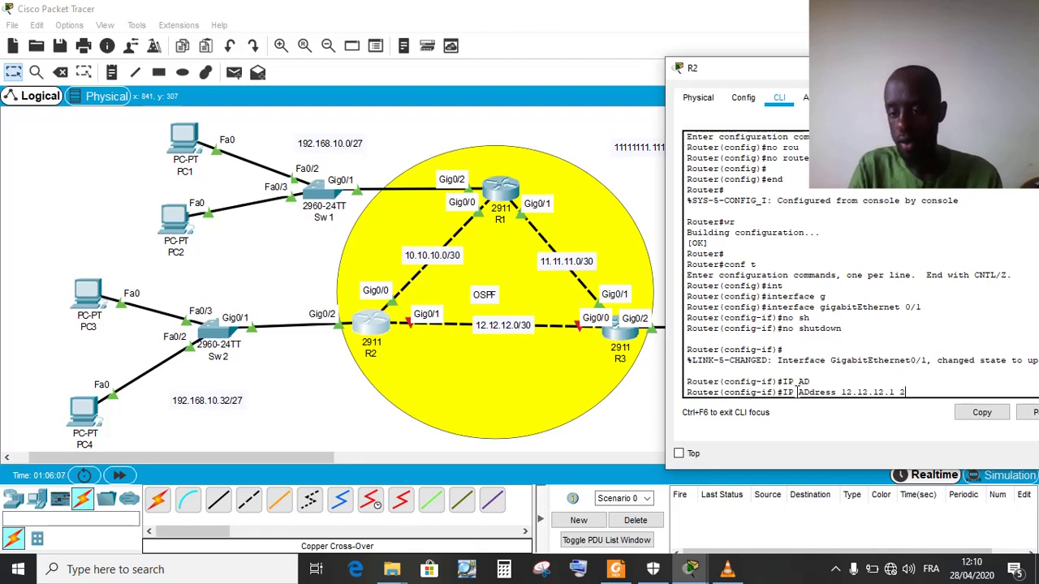
pyautogui.write('55.2255')
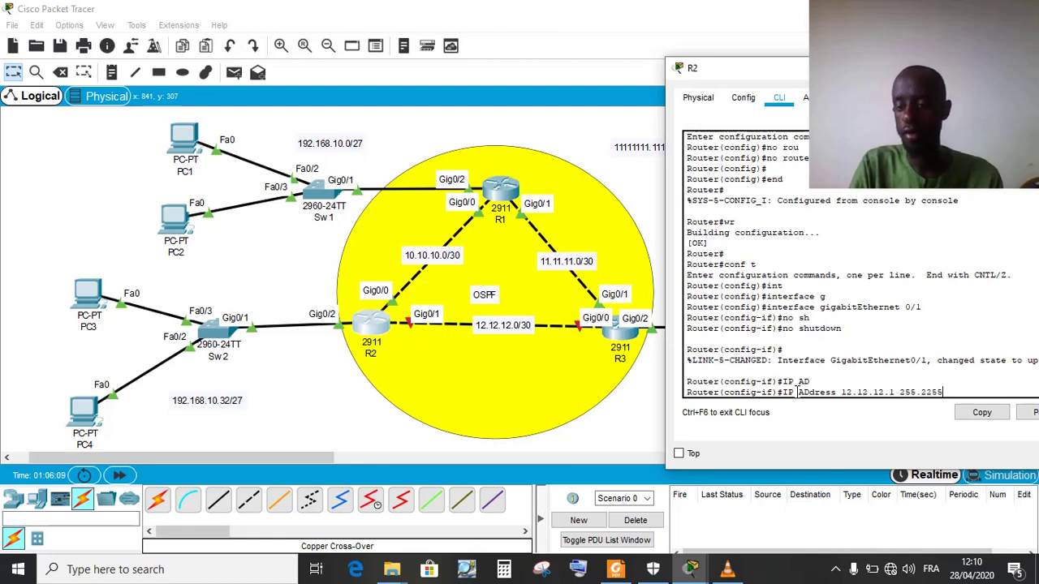
pyautogui.press('BackSpace')
pyautogui.press('BackSpace')
pyautogui.press('BackSpace')
pyautogui.write('5.255')
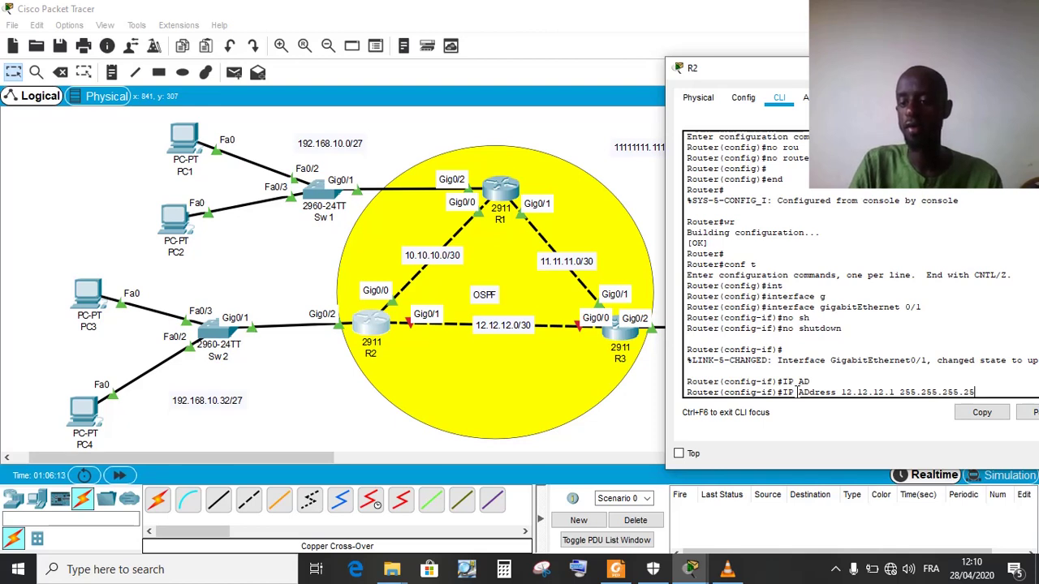
pyautogui.write('.252')
pyautogui.press('Return')
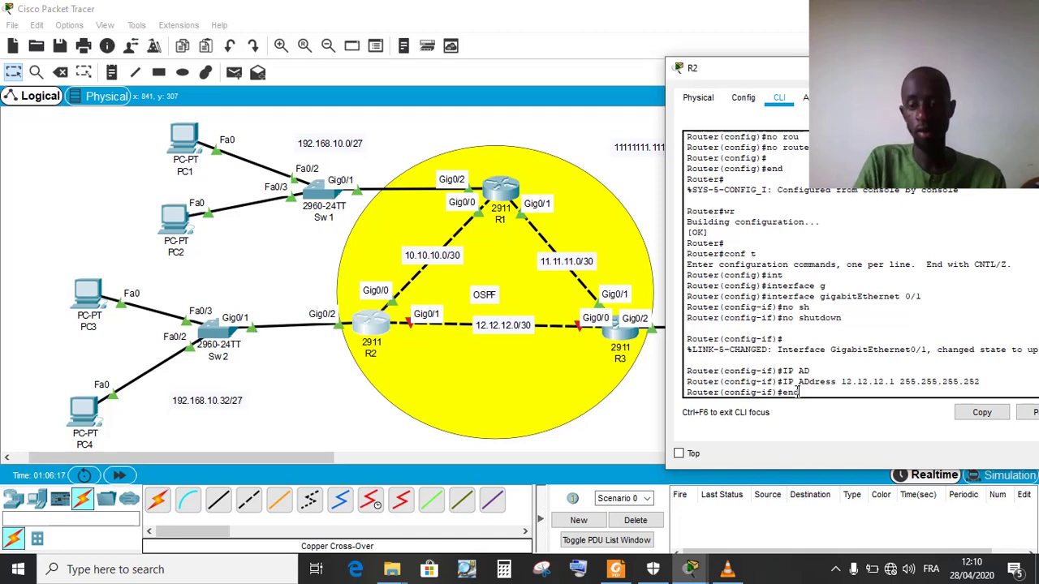
# Leave configuration mode on R2, save its configuration with wr, and close the router window
pyautogui.press('Return')
pyautogui.write('wr')
pyautogui.press('Return')
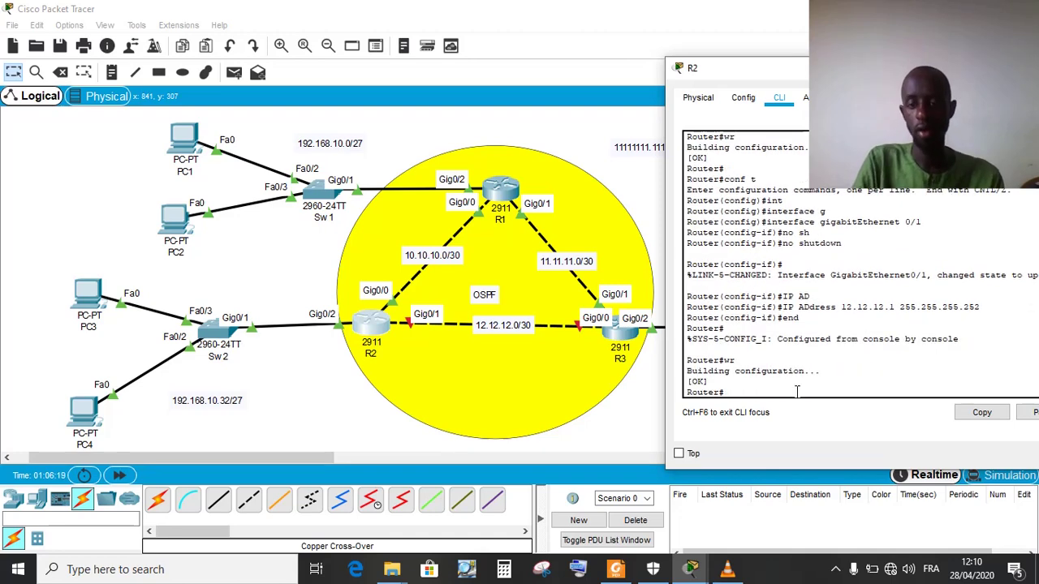
pyautogui.moveTo(957, 68); pyautogui.dragTo(848, 60)
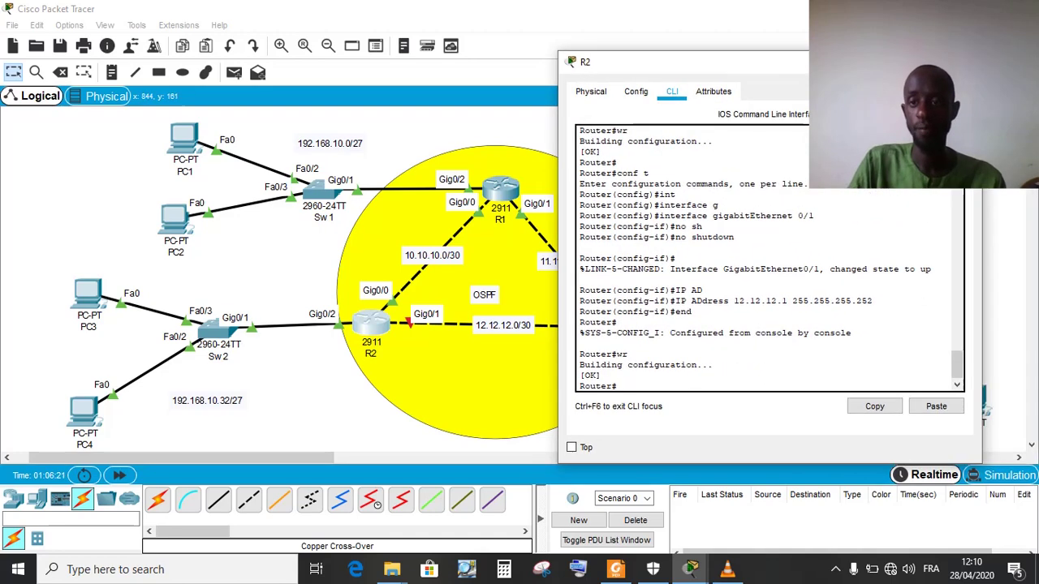
pyautogui.click(967, 60)
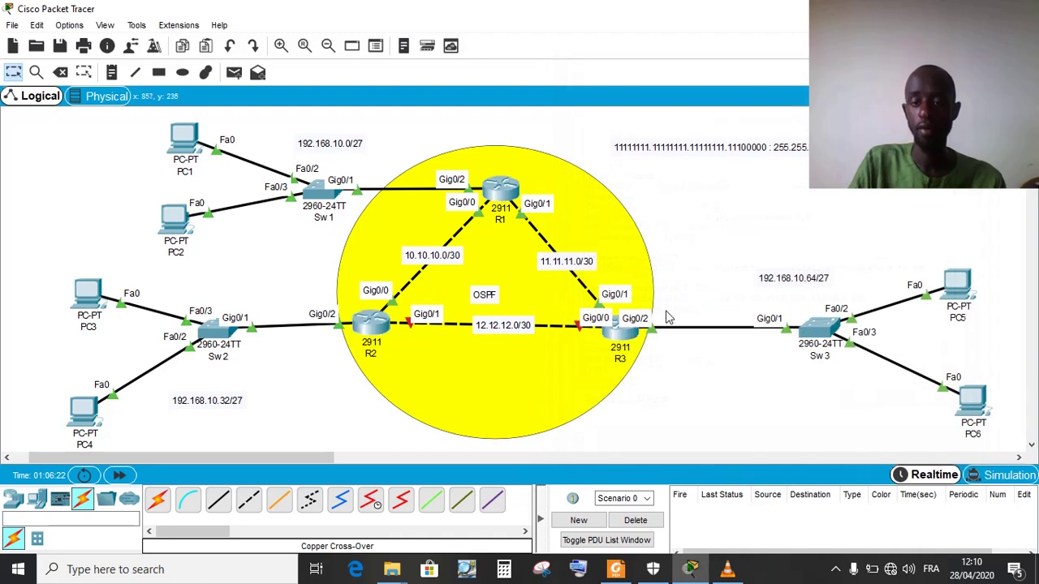
# Open router R3's command line beside the topology and enter global configuration mode with conf t
pyautogui.click(626, 332)
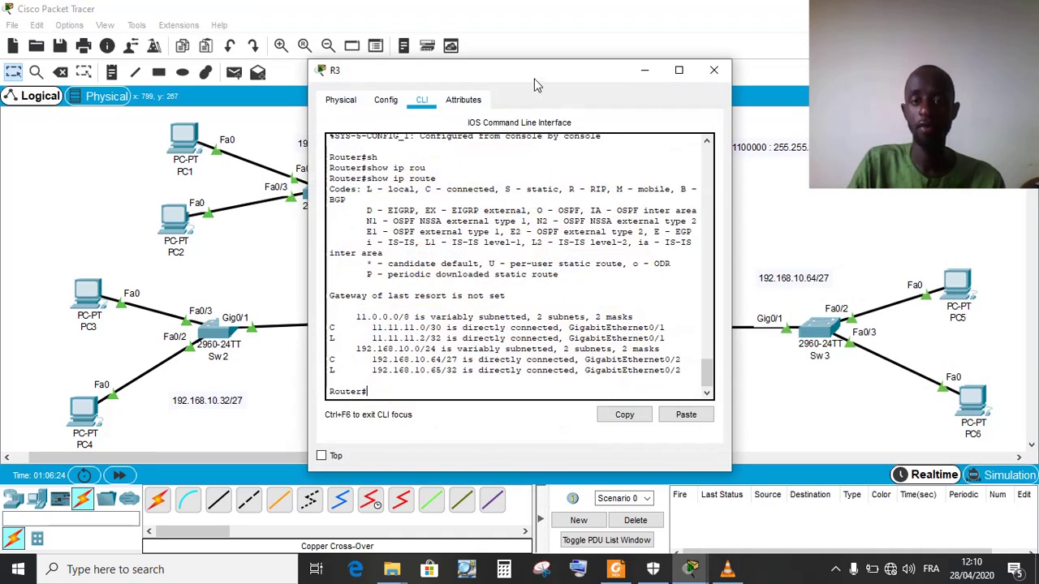
pyautogui.moveTo(538, 73); pyautogui.dragTo(801, 43)
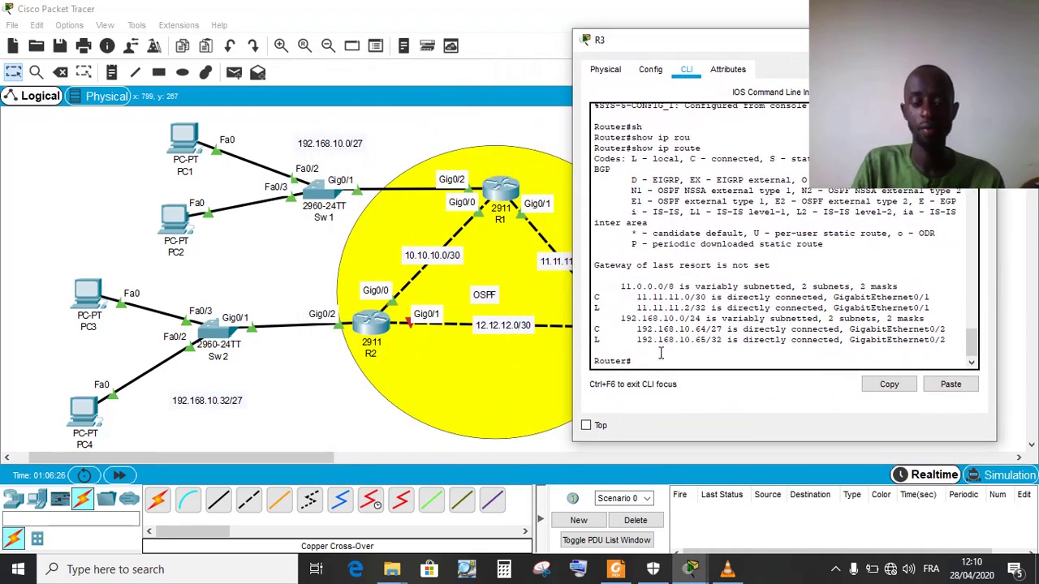
pyautogui.write('conf t')
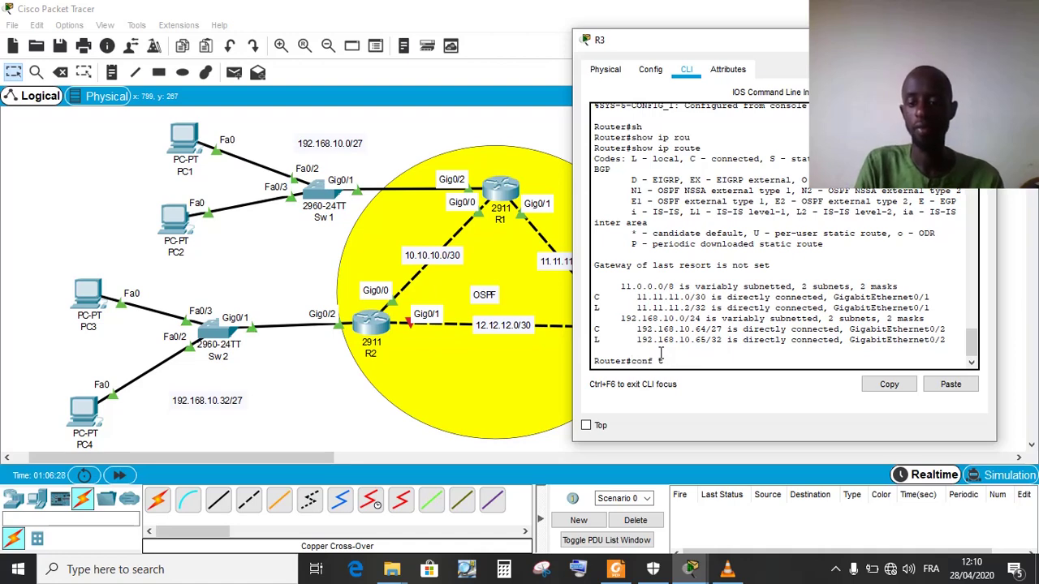
pyautogui.press('Return')
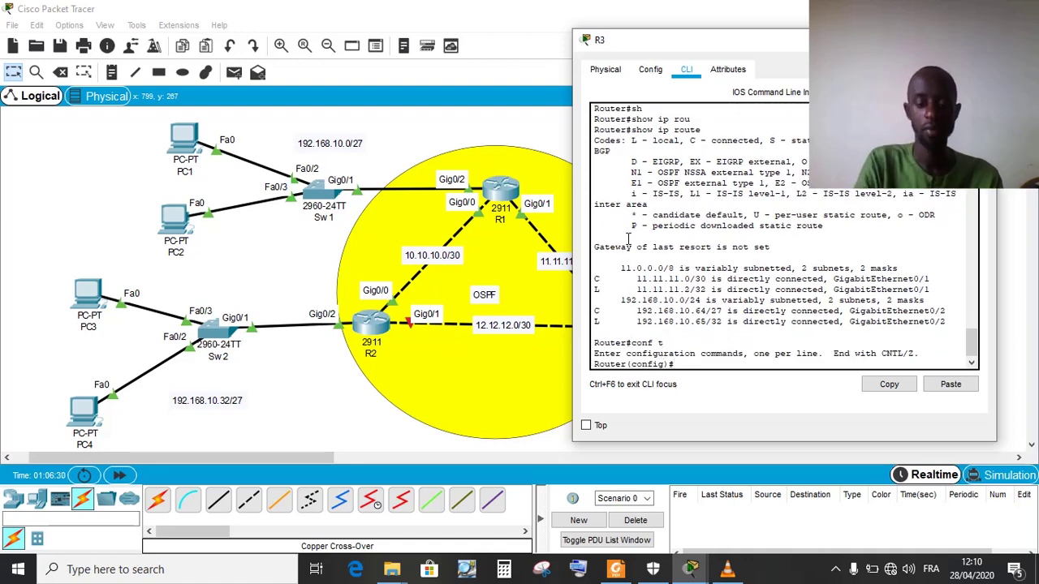
# Enable R3's interface gigabitEthernet 0/0 with no shutdown, keeping the R2–R3 link in view
pyautogui.write('in')
pyautogui.press('Tab')
pyautogui.write('g')
pyautogui.press('Tab')
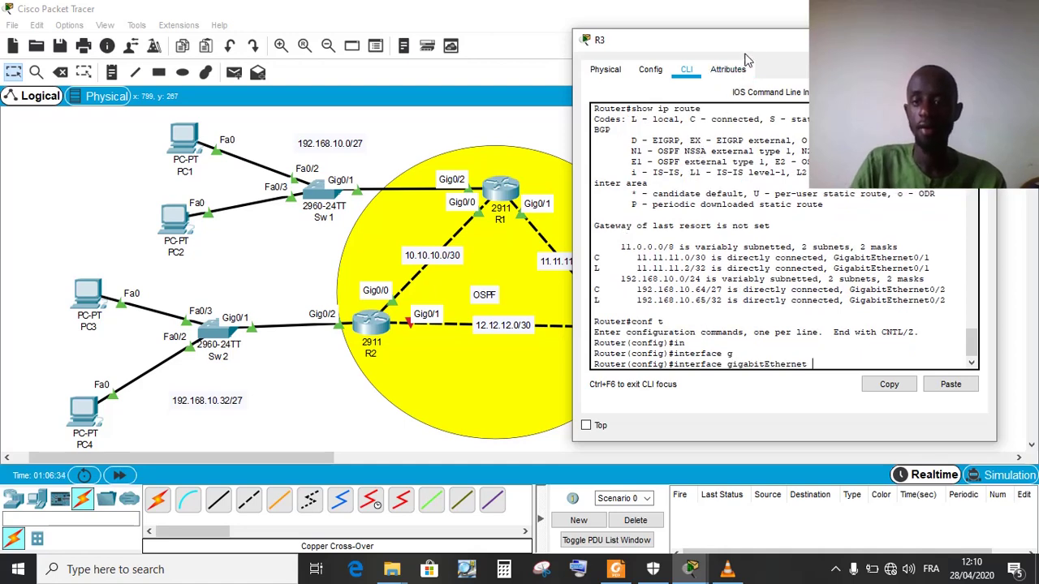
pyautogui.moveTo(755, 41); pyautogui.dragTo(809, 27)
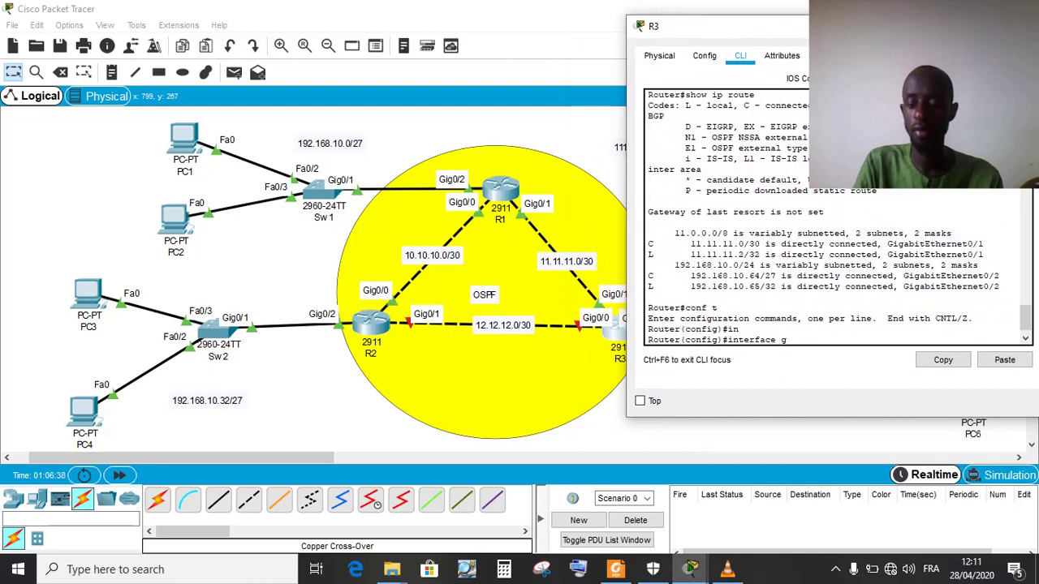
pyautogui.press('Tab')
pyautogui.write('0')
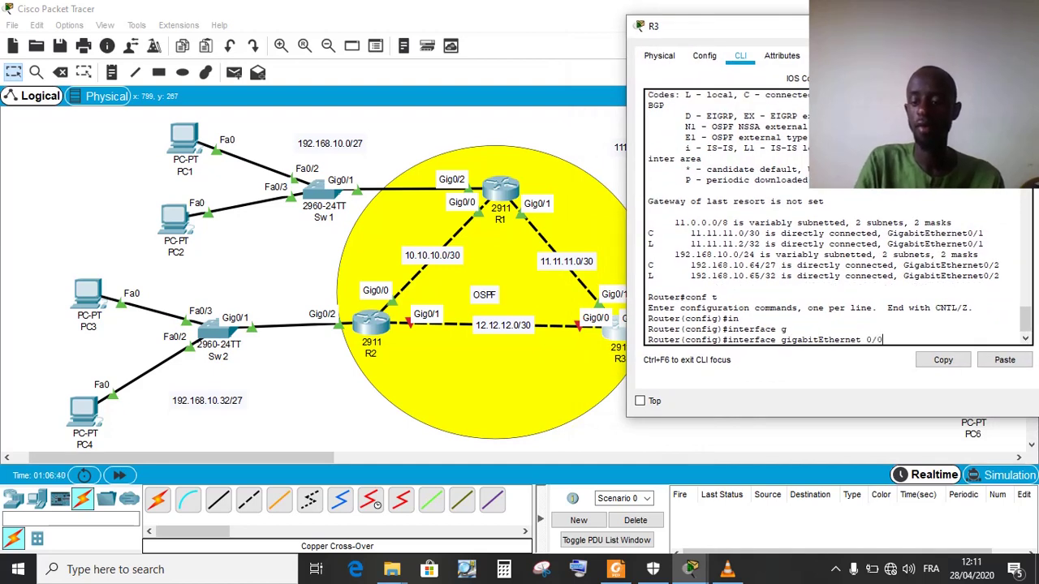
pyautogui.press('Return')
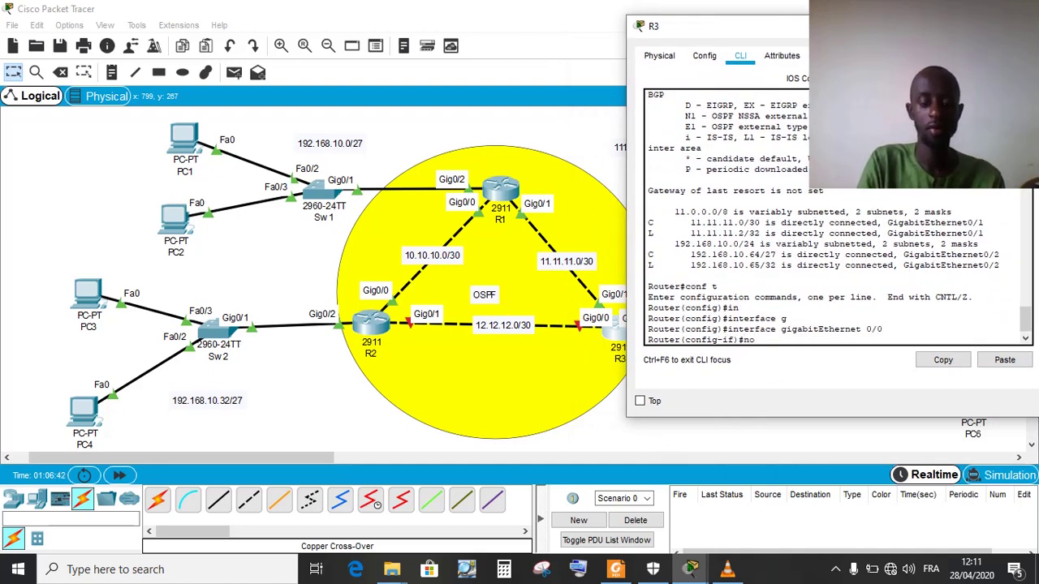
pyautogui.write('no sh')
pyautogui.press('Tab')
pyautogui.press('Return')
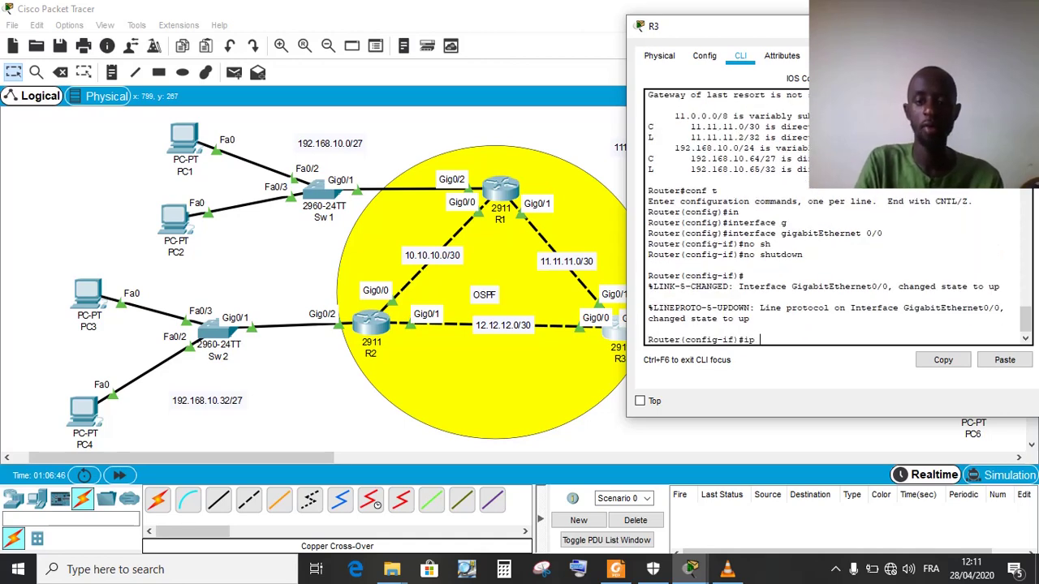
# Assign 12.12.12.2 with mask 255.255.255.252 to R3's interface gigabitEthernet 0/0 and leave configuration mode with end
pyautogui.write('ip add')
pyautogui.press('Tab')
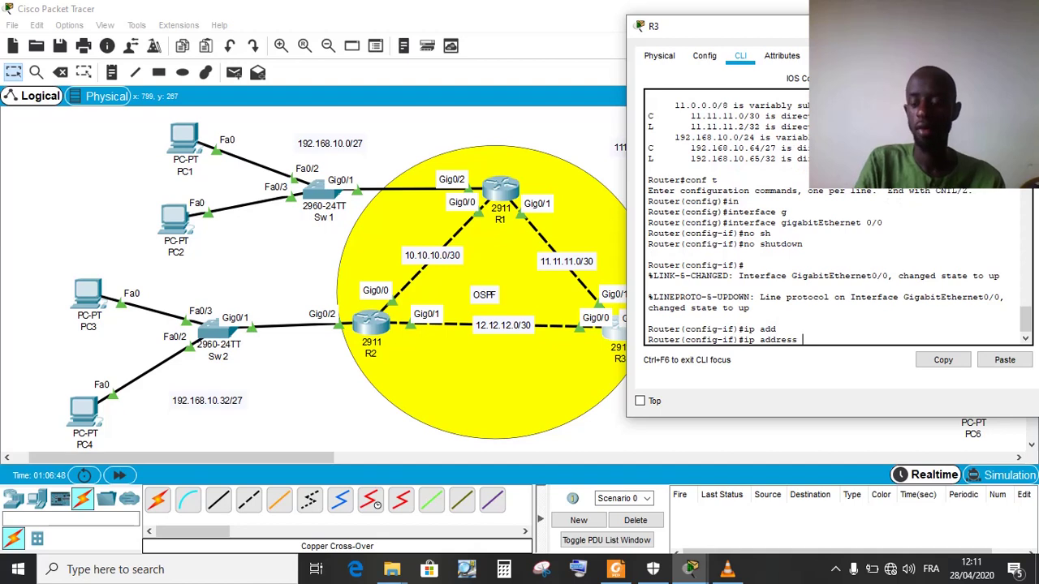
pyautogui.write('12.12')
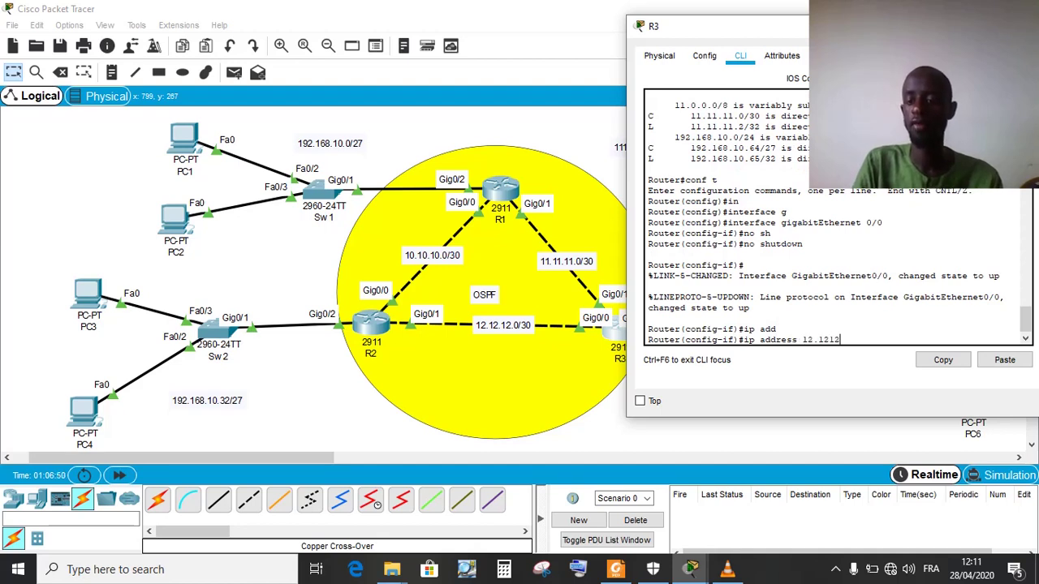
pyautogui.write('.12')
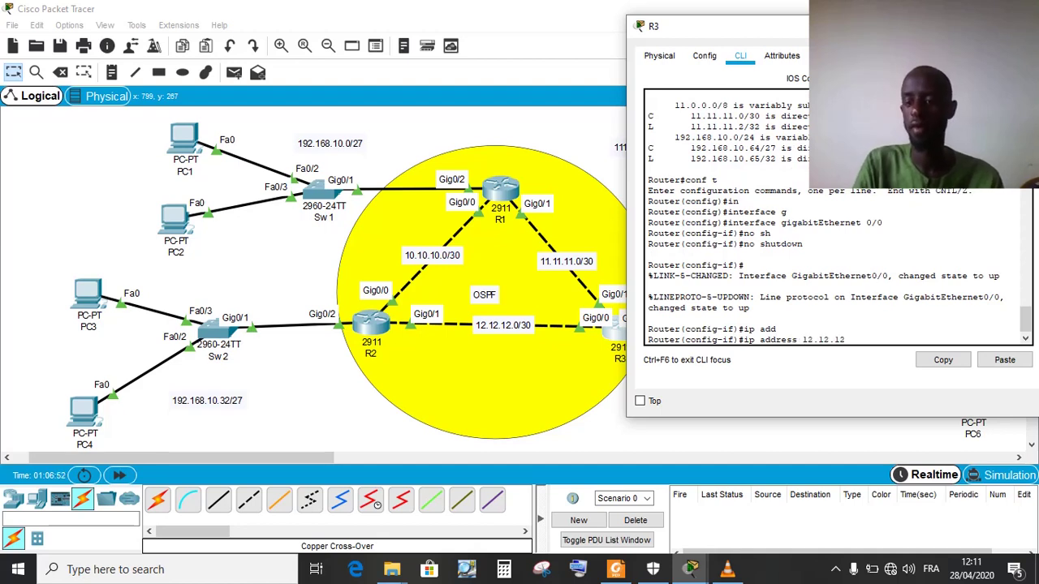
pyautogui.write('.2 255')
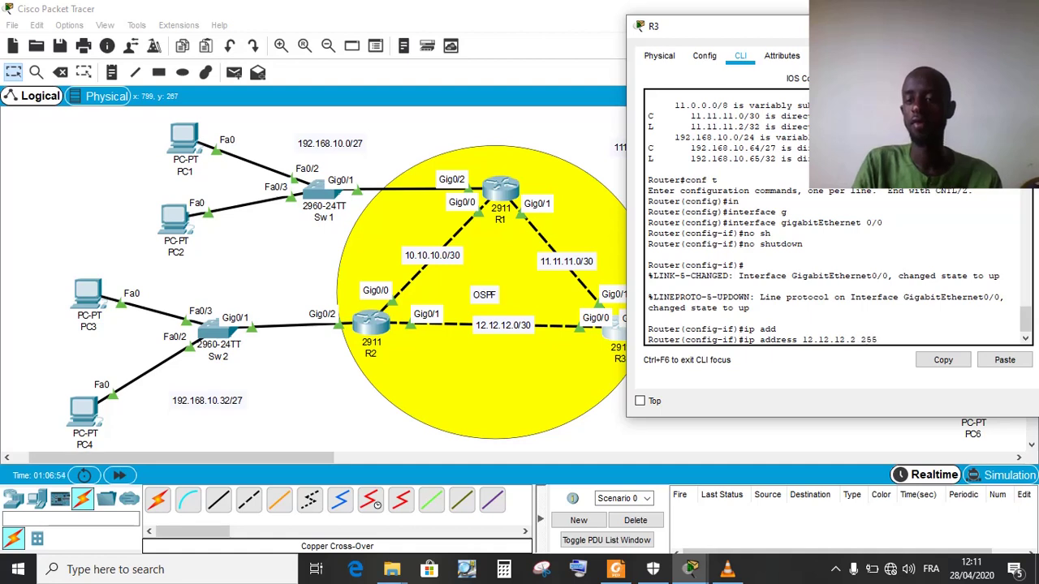
pyautogui.write('.255.255')
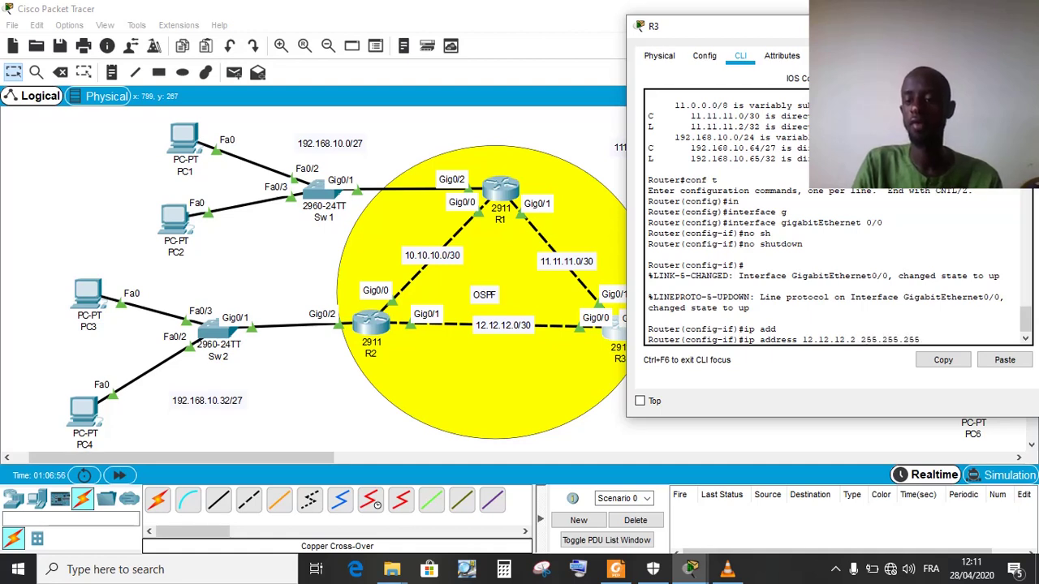
pyautogui.write('.252')
pyautogui.press('Return')
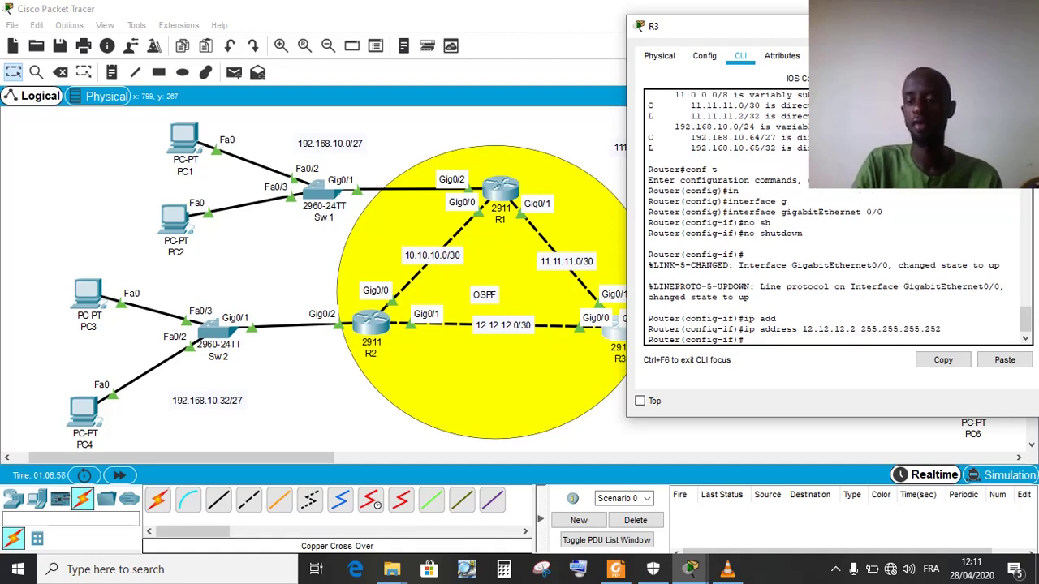
pyautogui.press('Return')
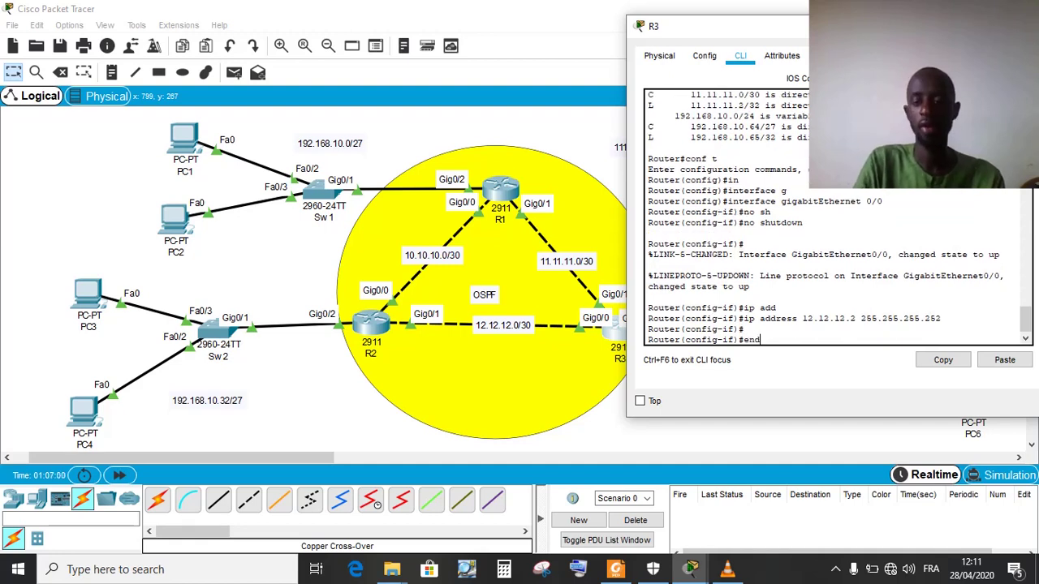
pyautogui.write('end')
pyautogui.press('Return')
# Ping R2's address 12.12.12.1 from R3 twice to test the new link
pyautogui.write('pin')
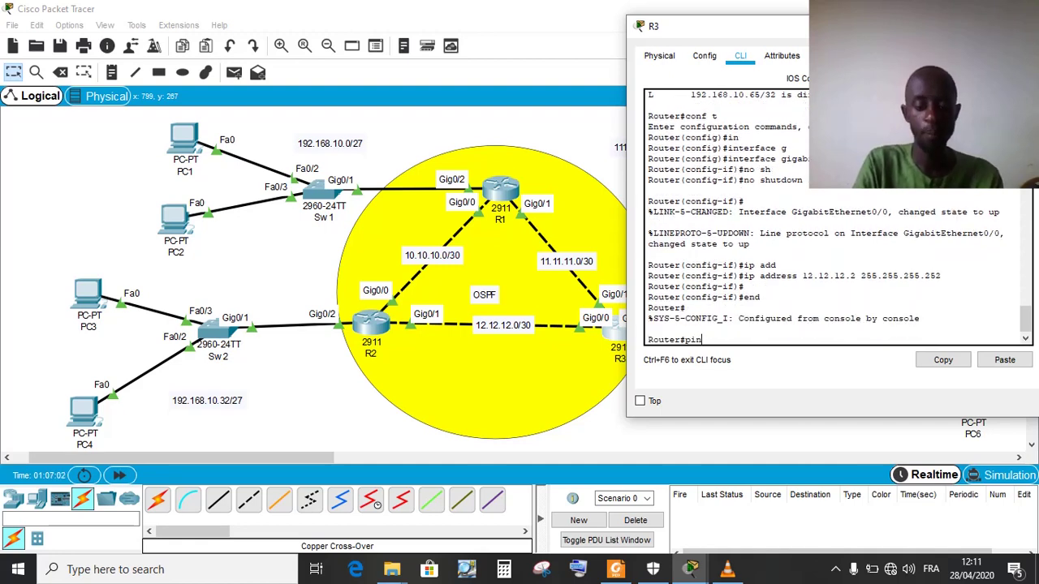
pyautogui.write('g 12.1')
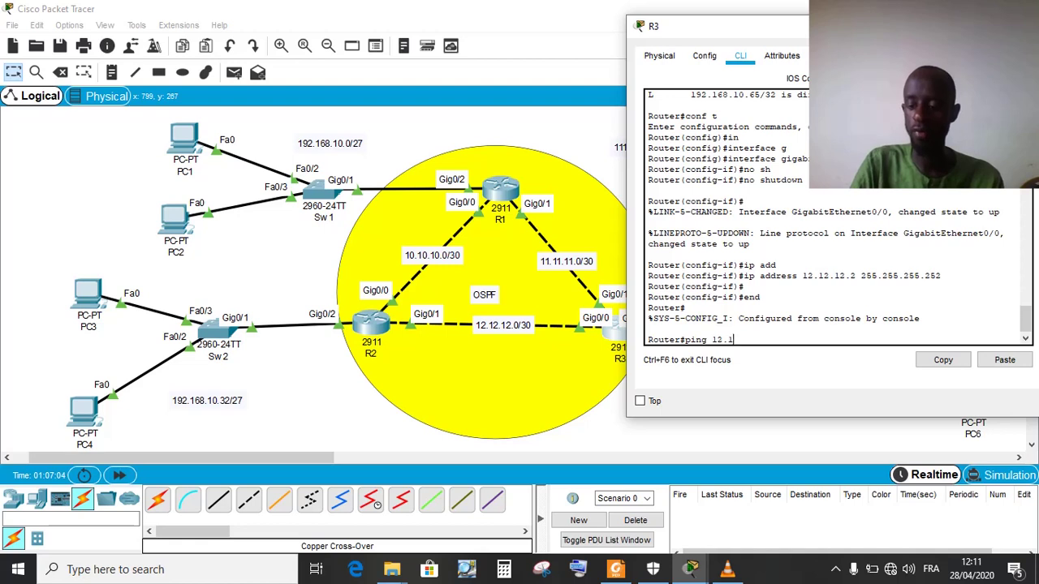
pyautogui.write('2.12.1')
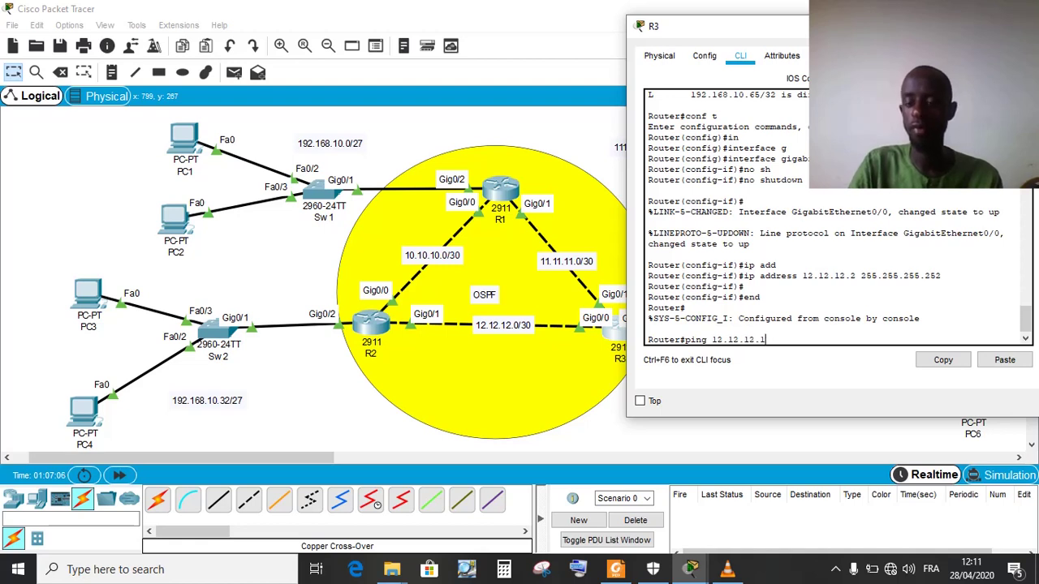
pyautogui.press('Return')
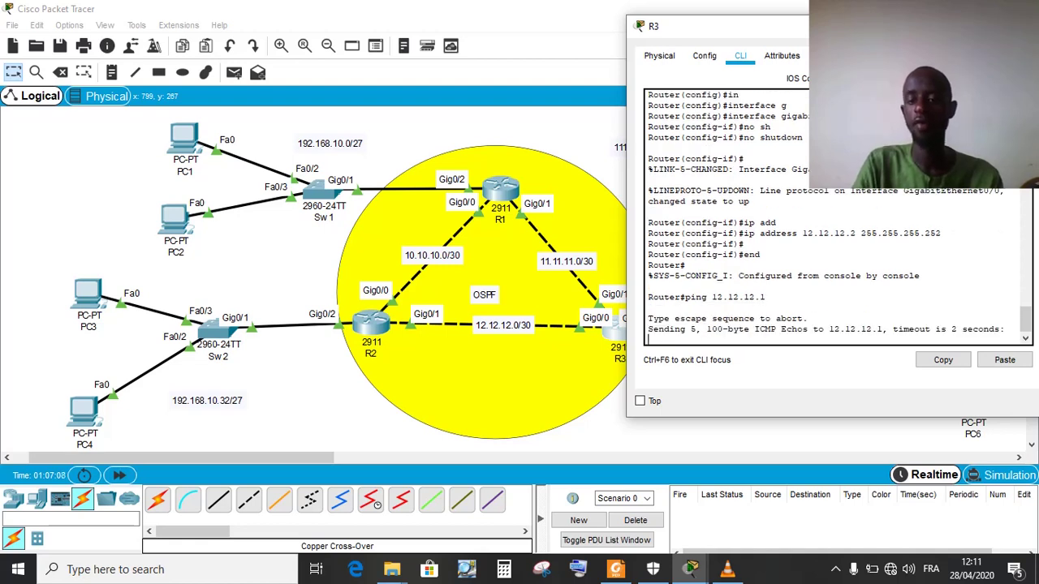
pyautogui.press('Up')
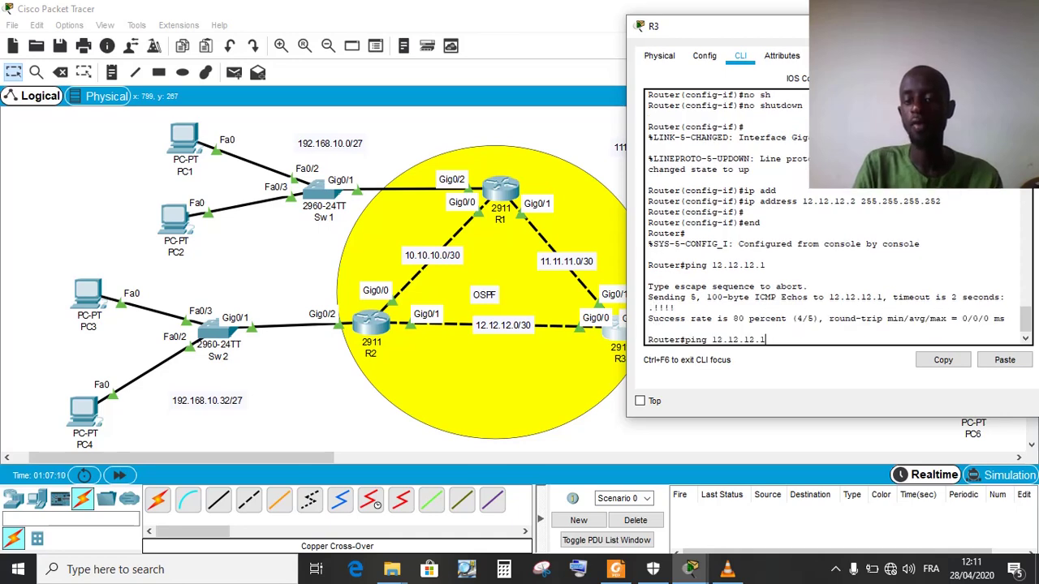
pyautogui.press('Return')
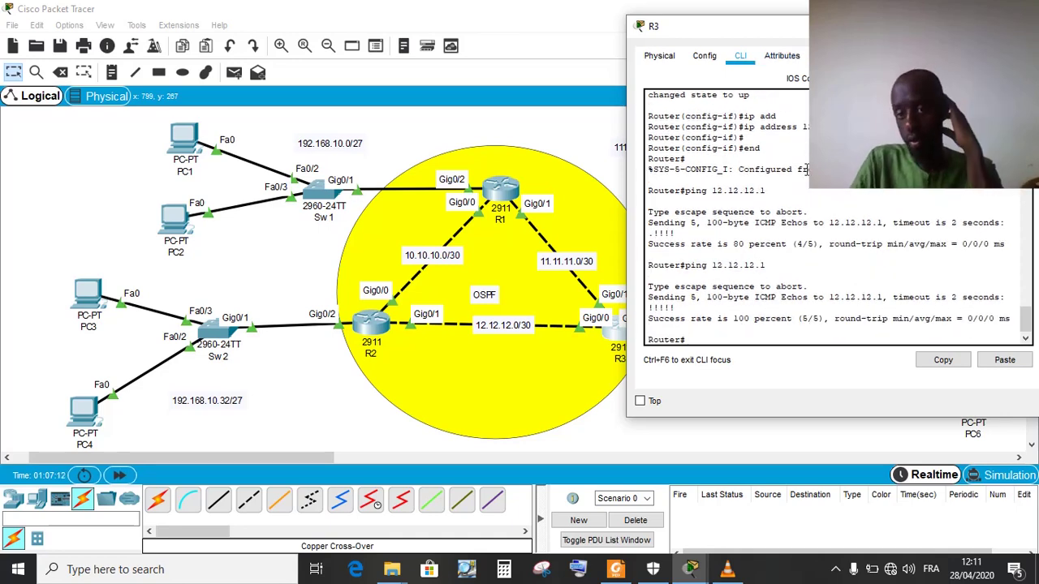
# Save R3's configuration with wr and close the router window
pyautogui.press('Return')
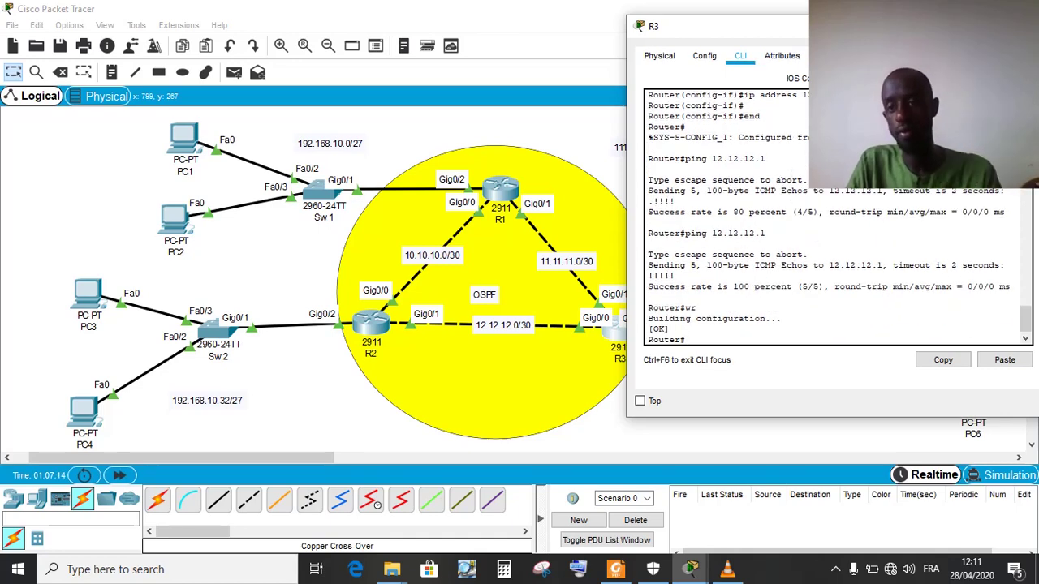
pyautogui.click(1021, 26)
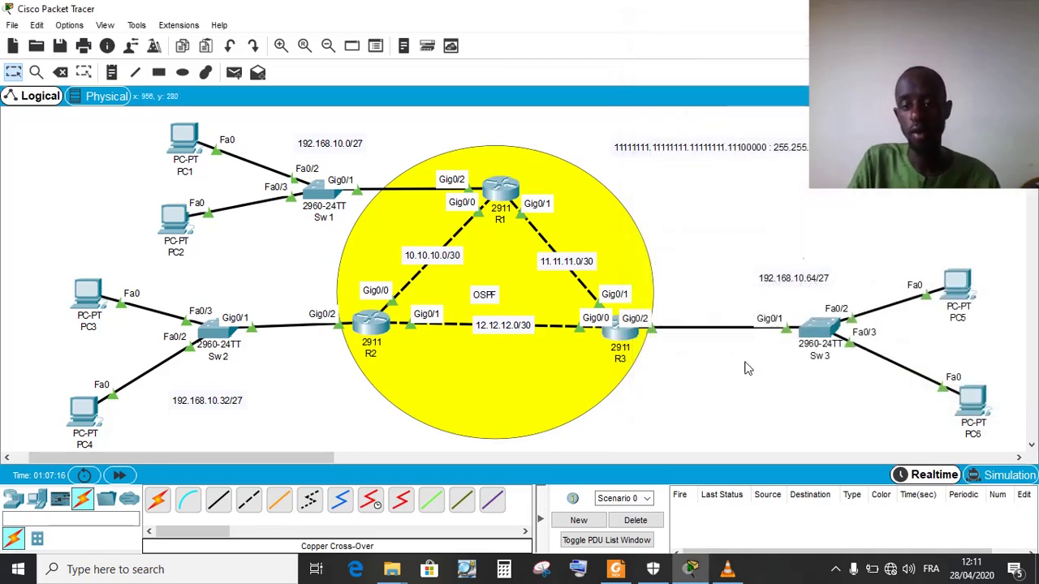
# Consult the TP3 OSPF routing topology in cours TP RESEAU.pdf in Foxit Reader and return to Packet Tracer
pyautogui.click(726, 569)
pyautogui.click(726, 569)
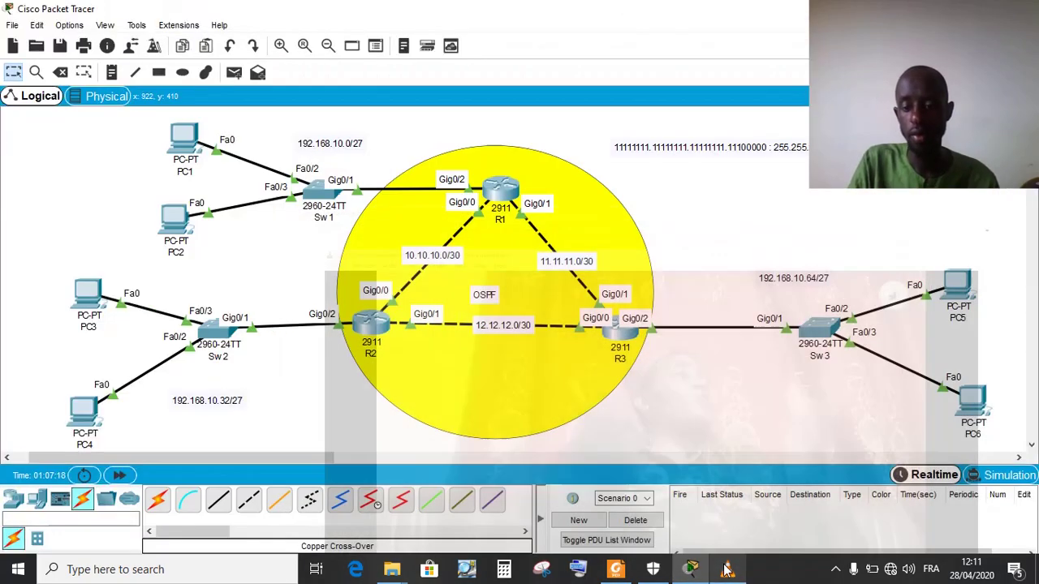
pyautogui.click(691, 569)
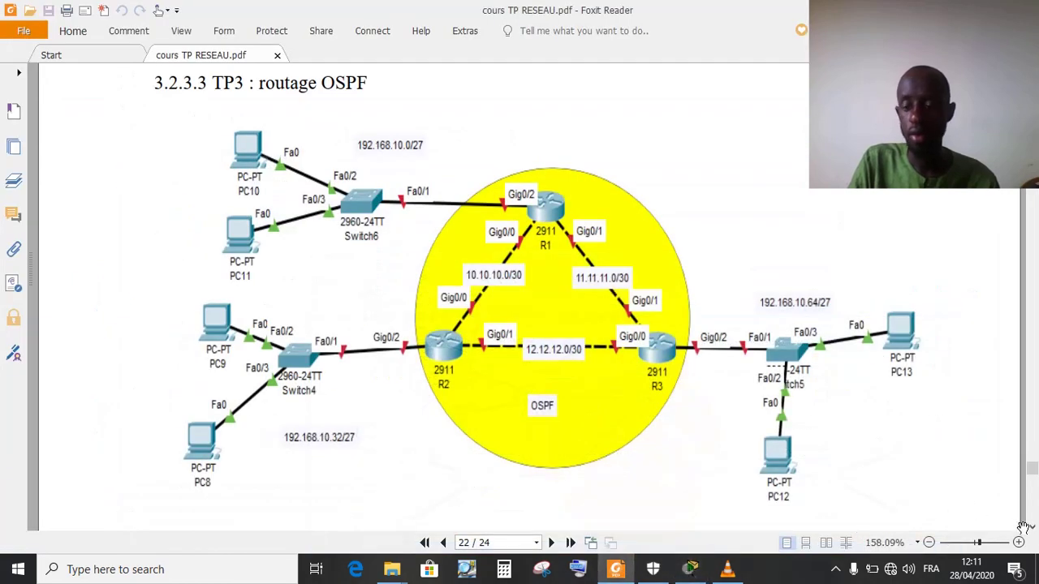
# Read the TP3 OSPF instructions in the PDF through the point-to-point link task, and return to Packet Tracer
pyautogui.scroll(-5, 1033, 529)
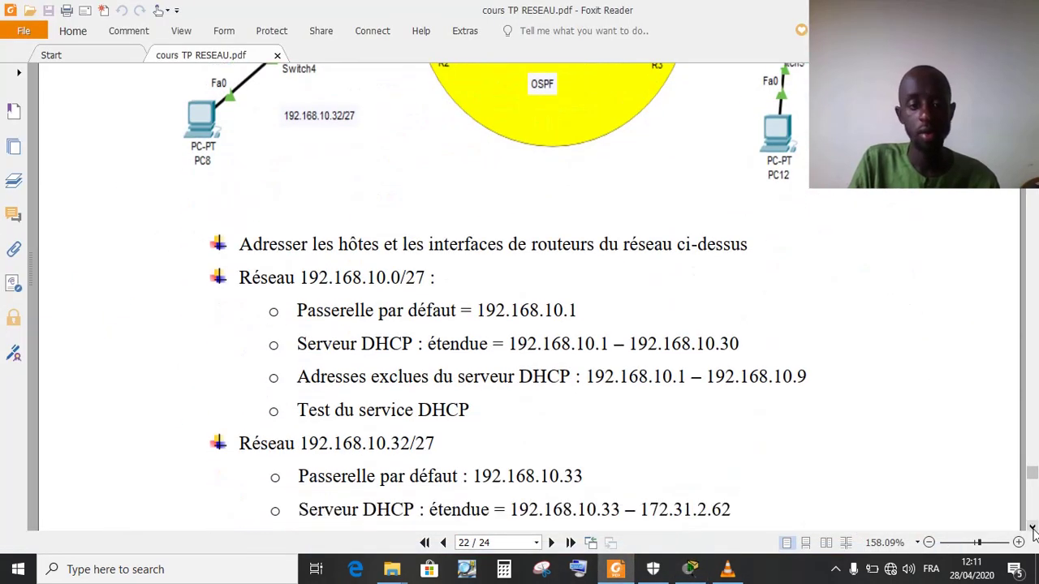
pyautogui.scroll(-1, 1033, 529)
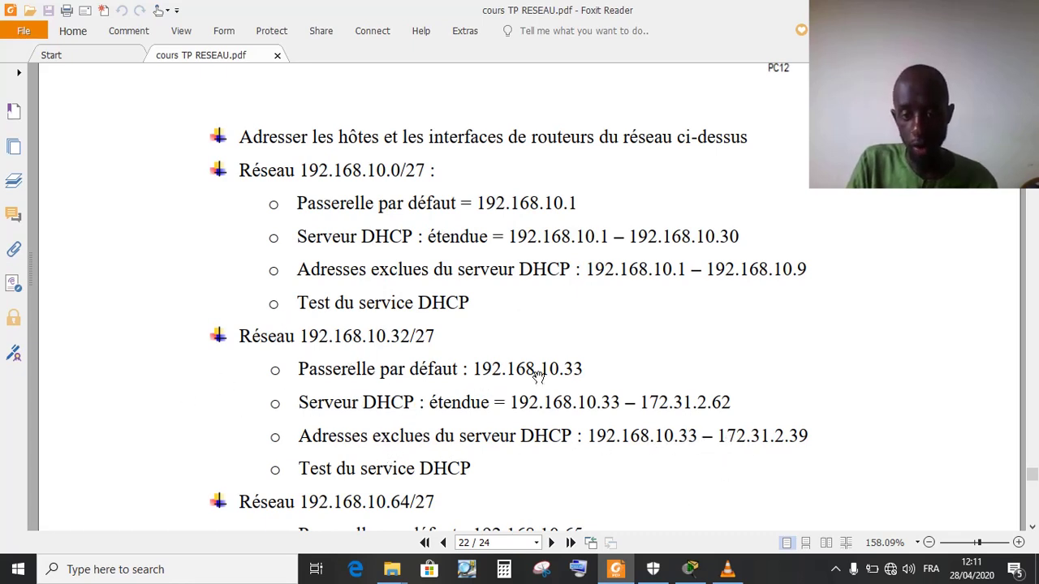
pyautogui.click(1032, 527)
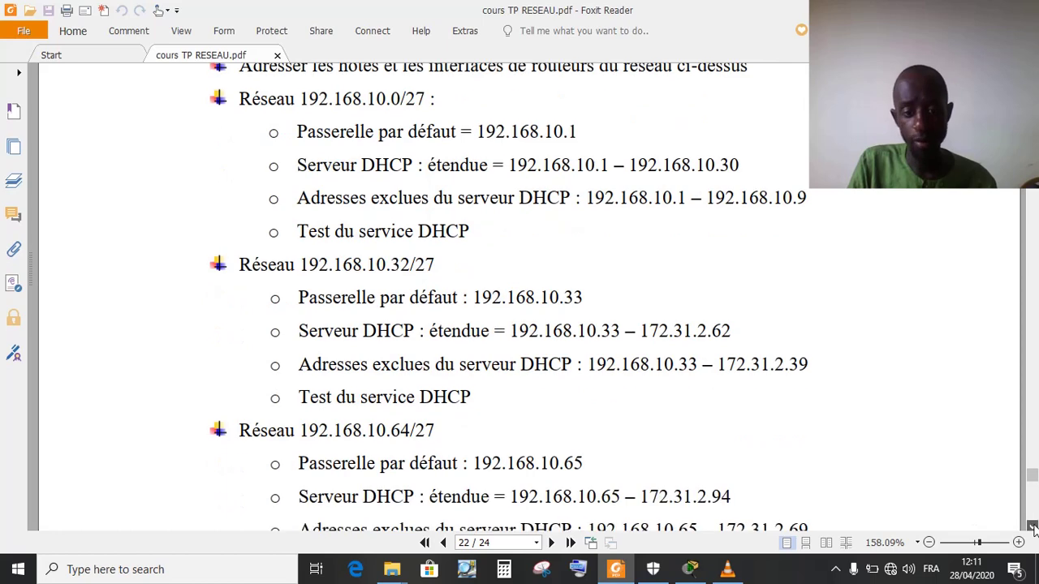
pyautogui.click(1032, 527)
pyautogui.click(1032, 528)
pyautogui.click(1032, 527)
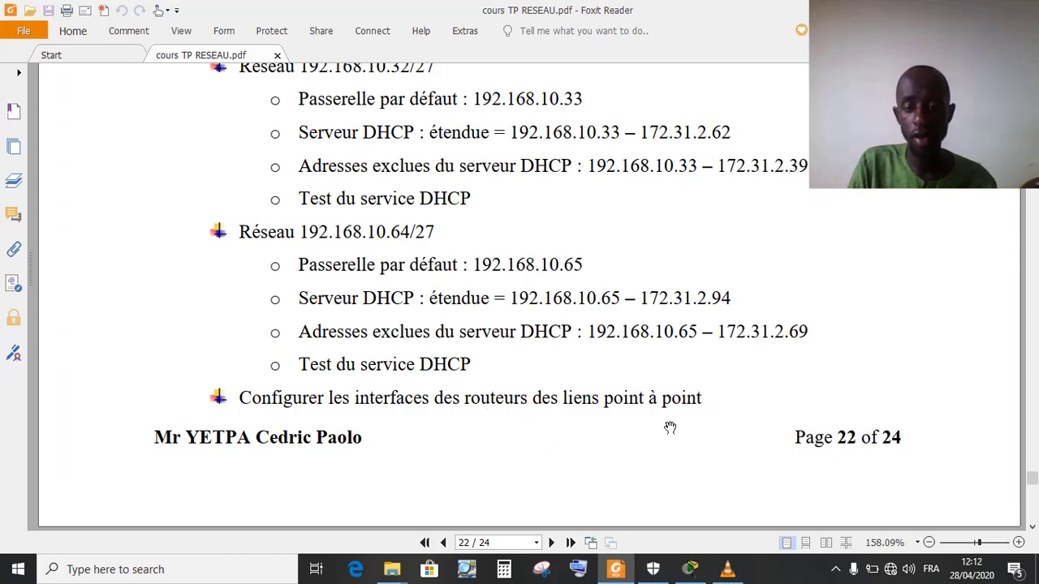
pyautogui.scroll(-5, 1033, 528)
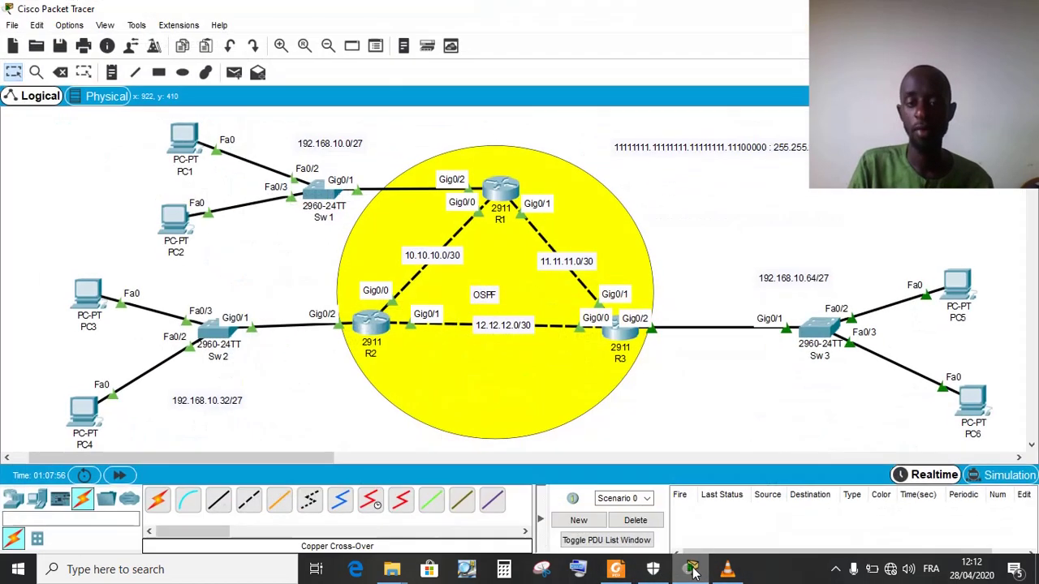
pyautogui.click(690, 568)
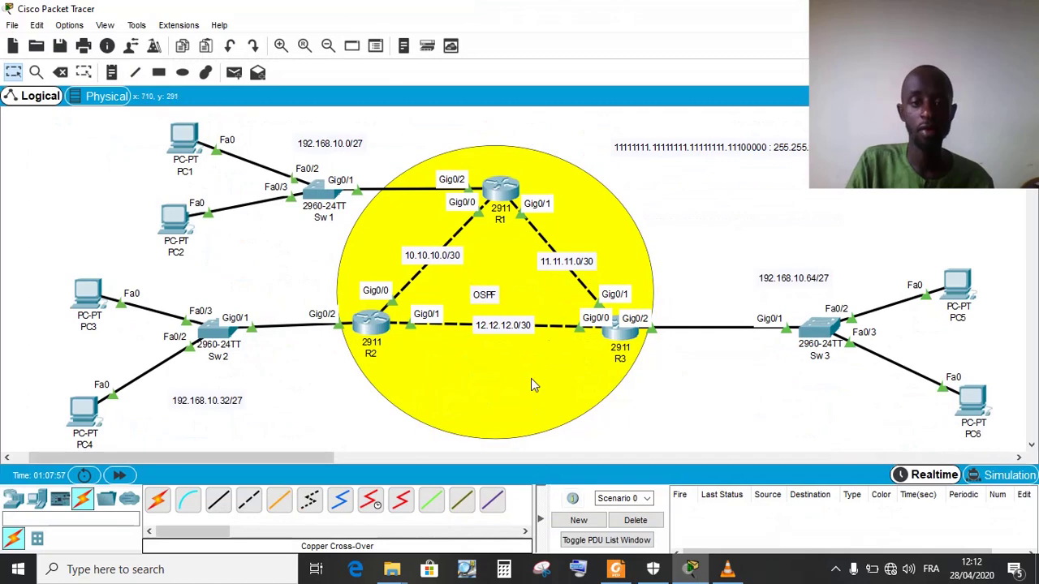
pyautogui.click(503, 193)
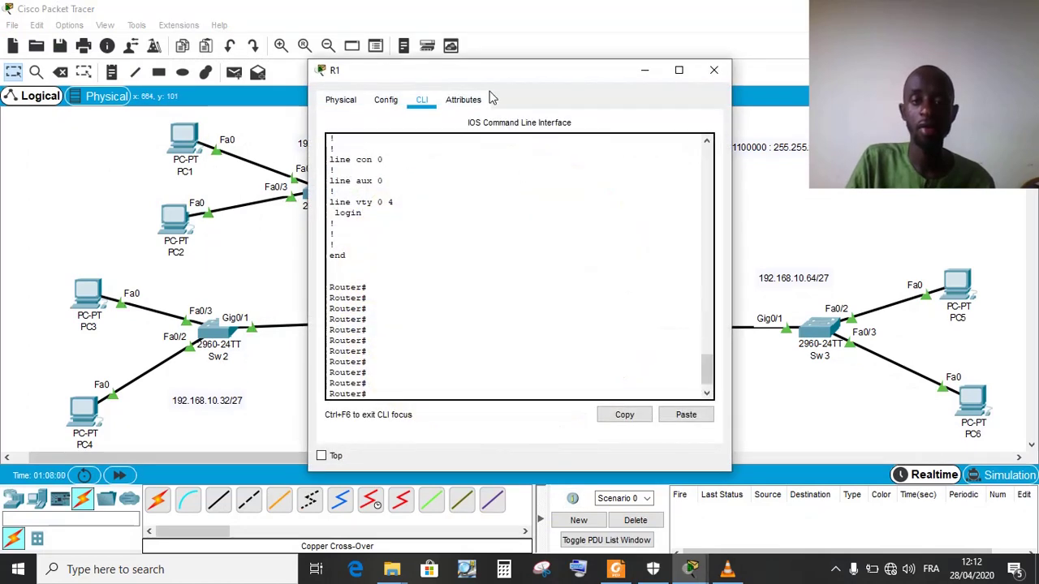
pyautogui.moveTo(484, 71); pyautogui.dragTo(706, 69)
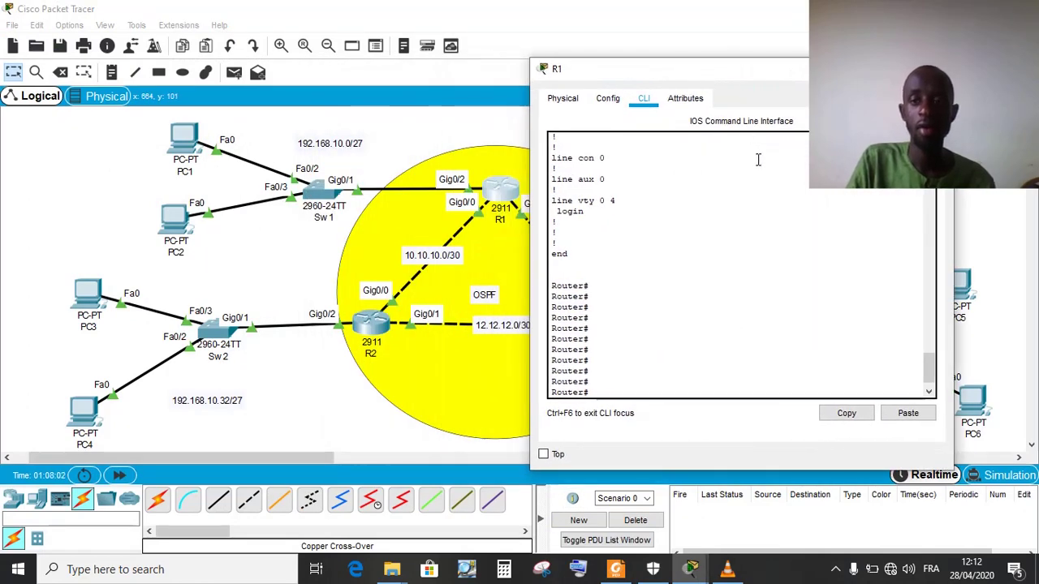
pyautogui.click(934, 69)
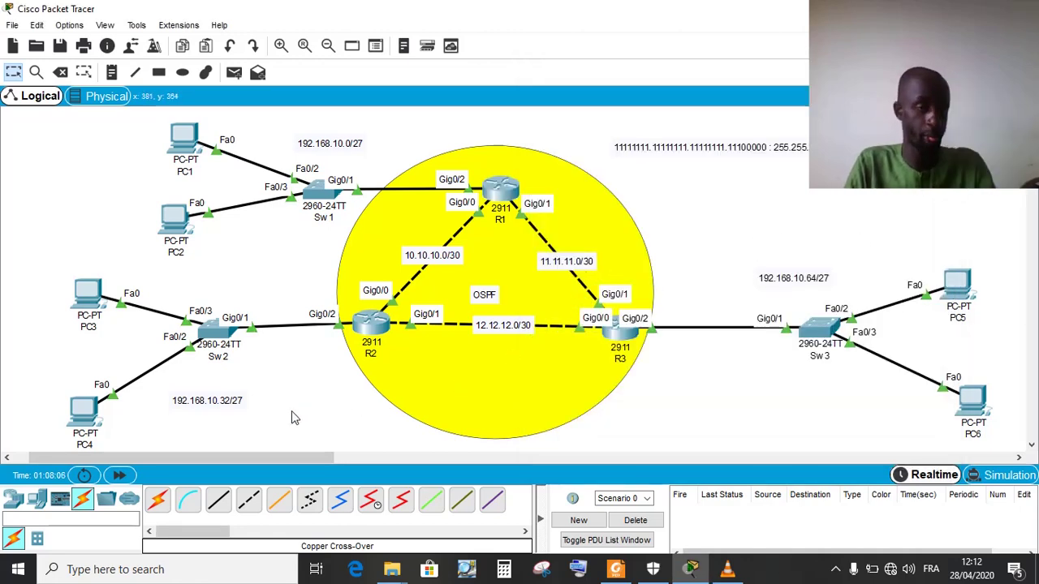
# Place a note below the existing mask note reading 11111111.11111111.11111111.11100000
pyautogui.click(112, 72)
pyautogui.click(643, 185)
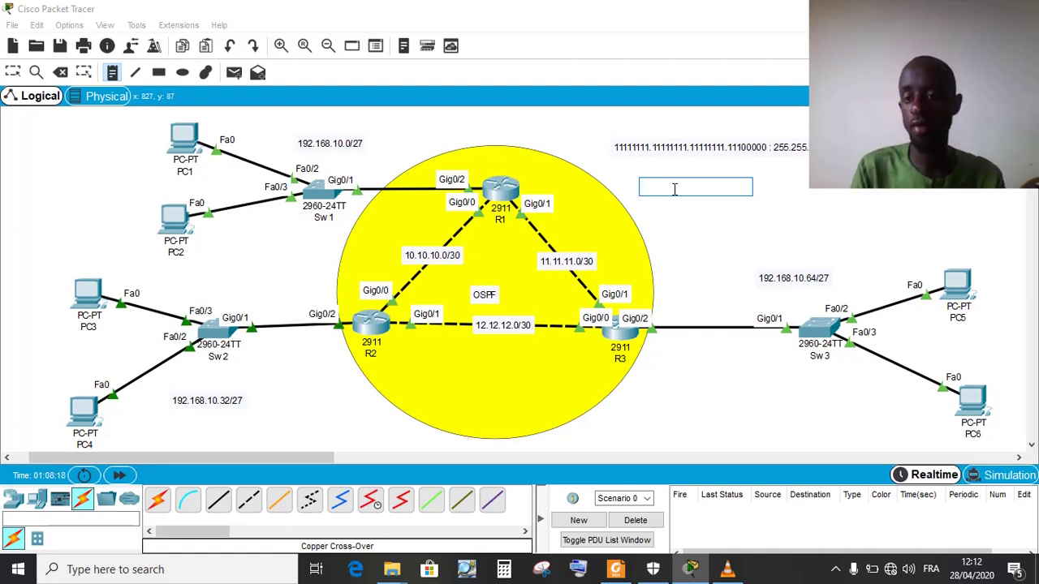
pyautogui.write('255')
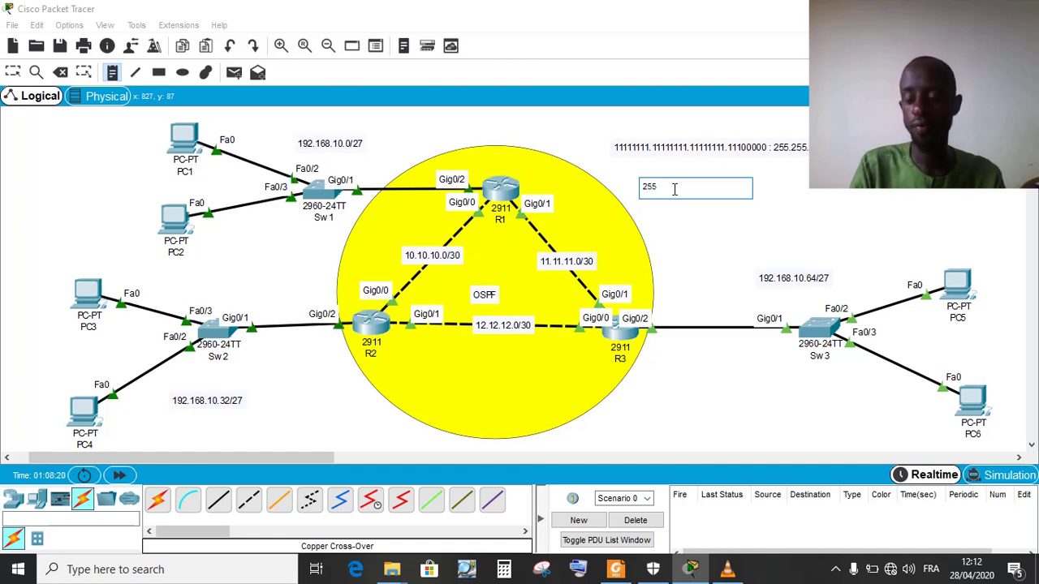
pyautogui.press('BackSpace')
pyautogui.press('BackSpace')
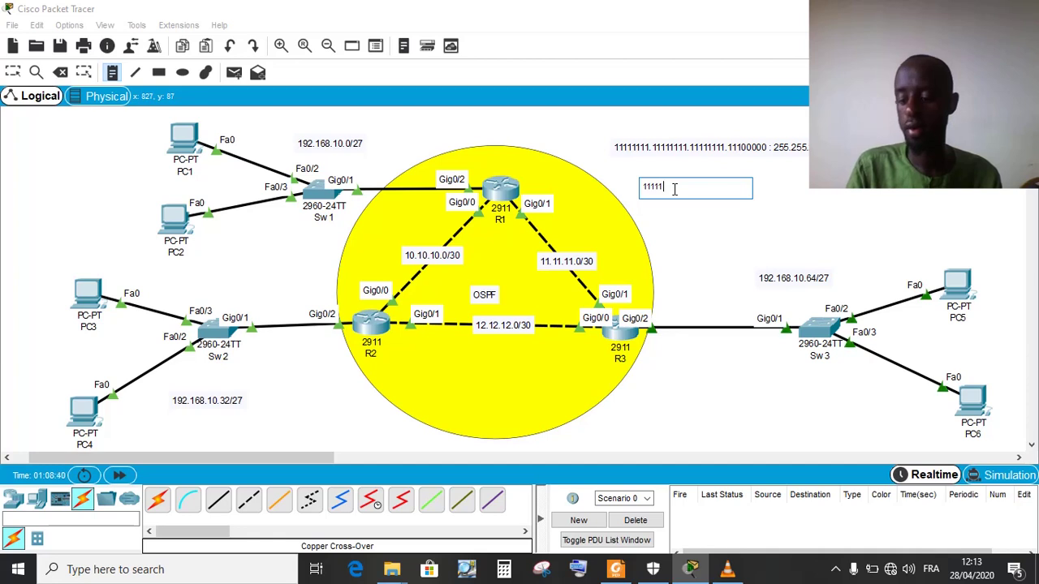
pyautogui.write('111.111')
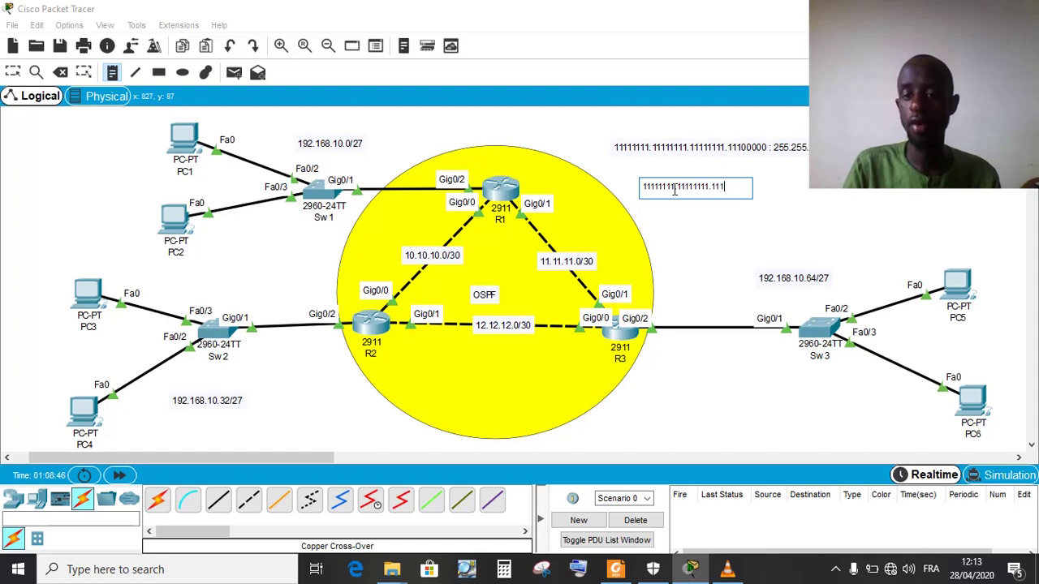
pyautogui.write('11111')
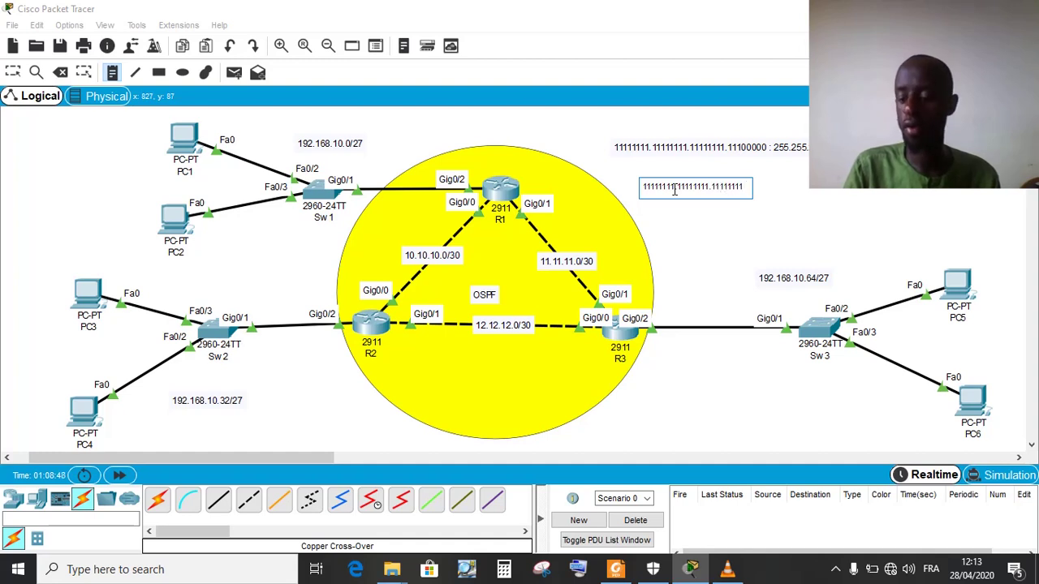
pyautogui.write('.1110')
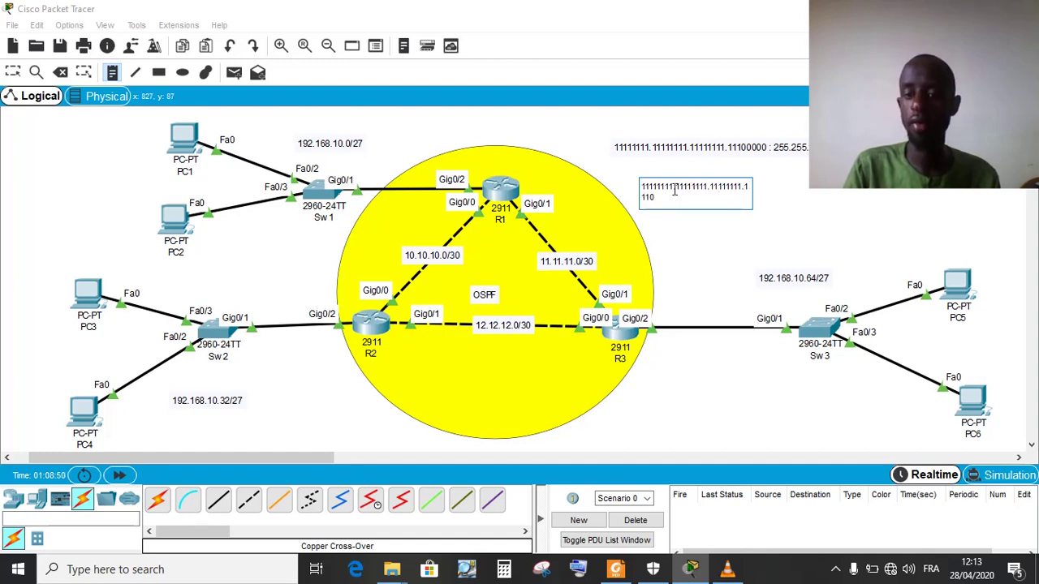
pyautogui.write('0000')
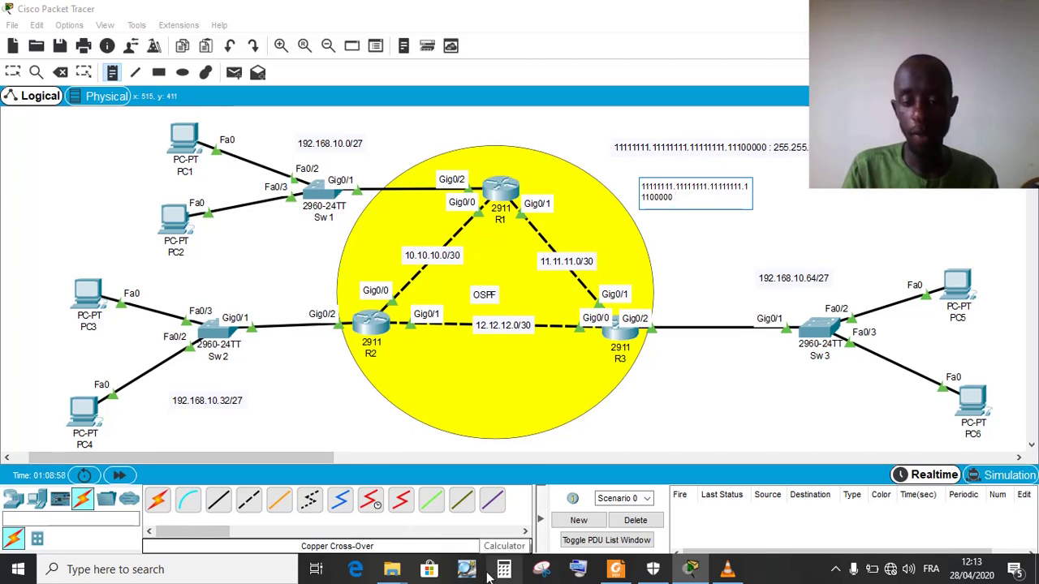
pyautogui.press('Escape')
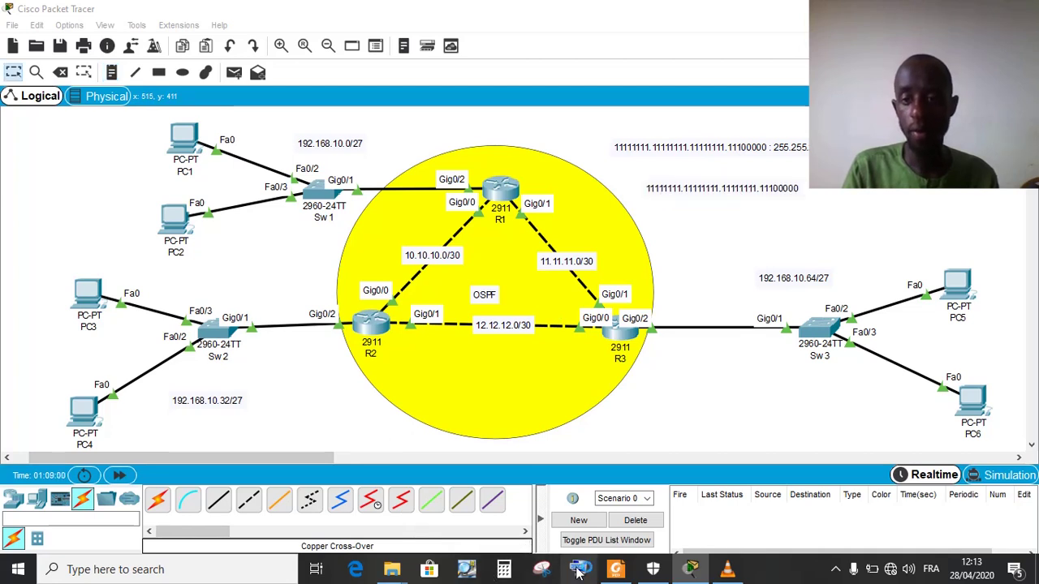
# Append the arrow => to the new binary mask note using the On-Screen Keyboard, and minimize the keyboard
pyautogui.click(578, 568)
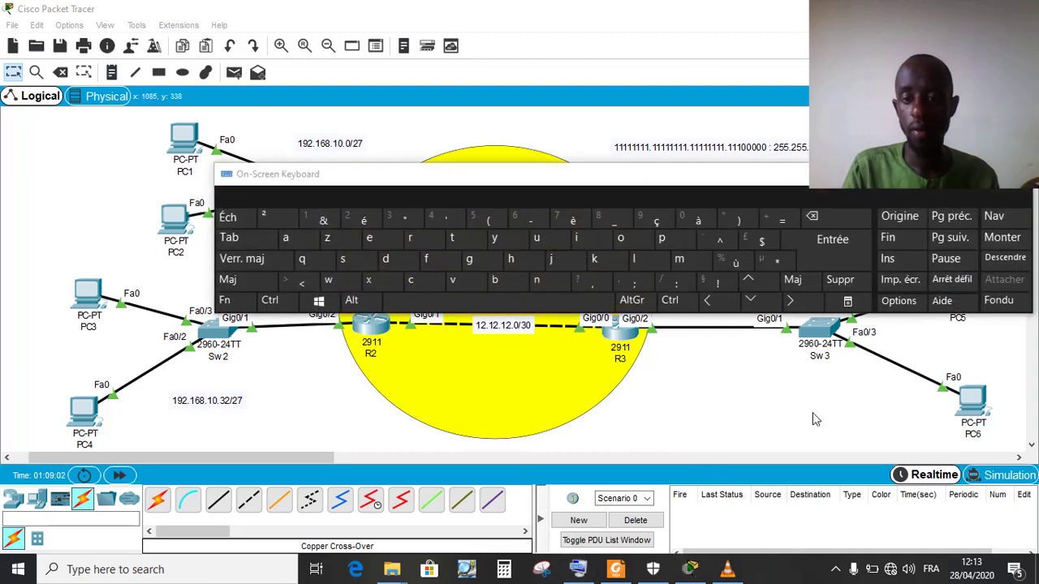
pyautogui.moveTo(813, 182); pyautogui.dragTo(561, 305)
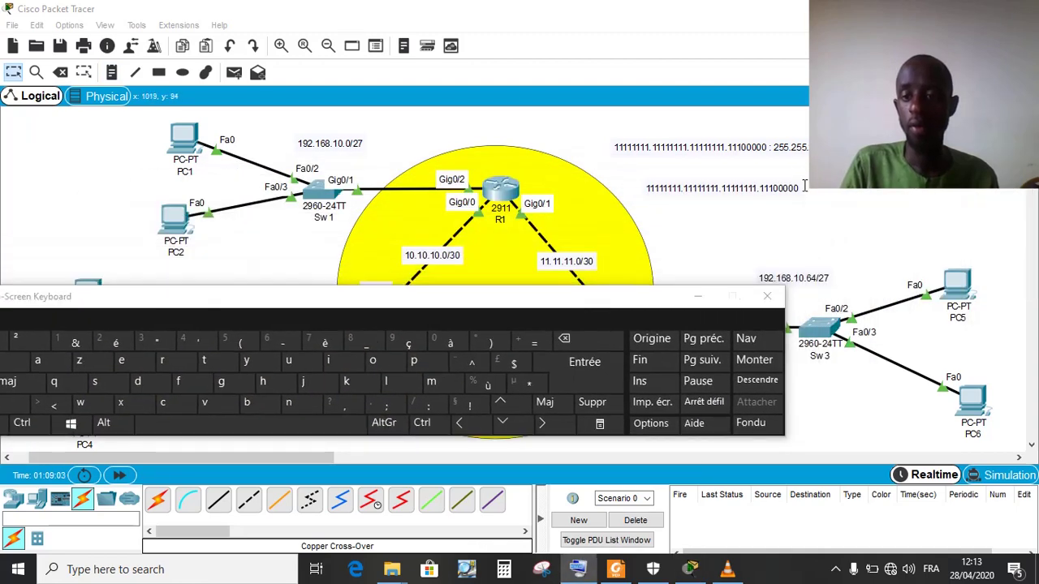
pyautogui.doubleClick(804, 185)
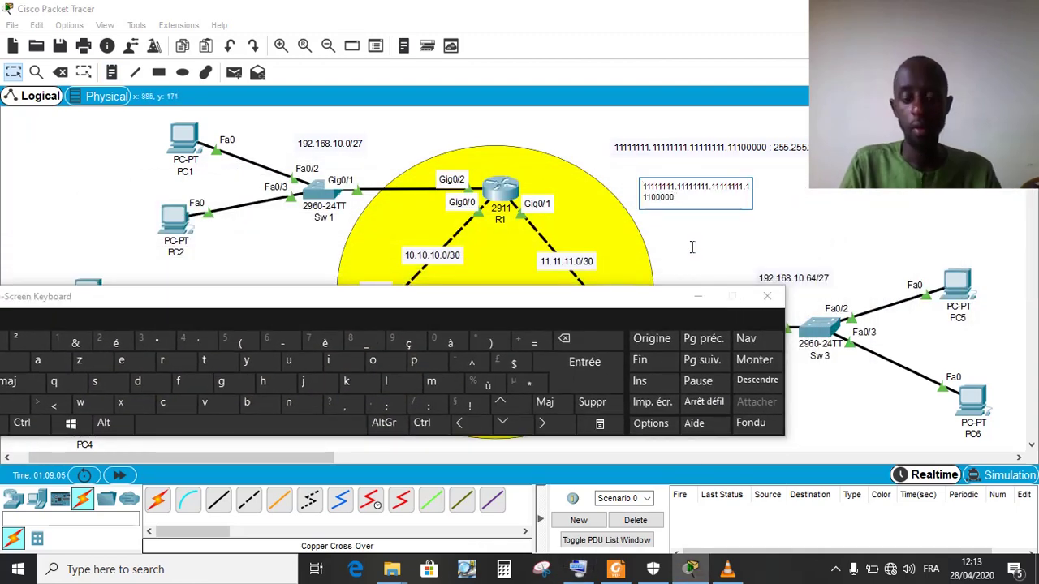
pyautogui.click(534, 341)
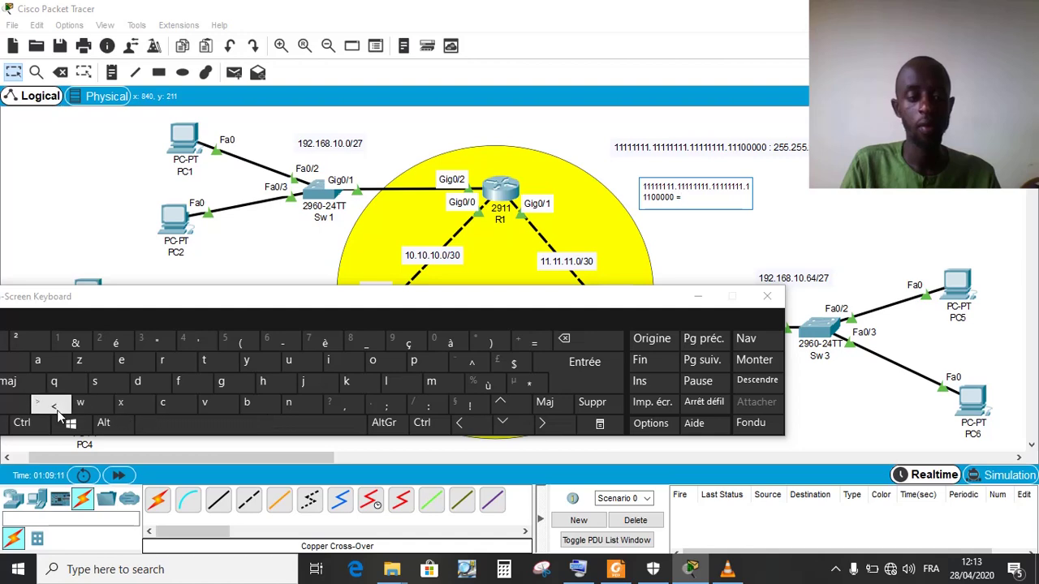
pyautogui.click(16, 404)
pyautogui.click(52, 404)
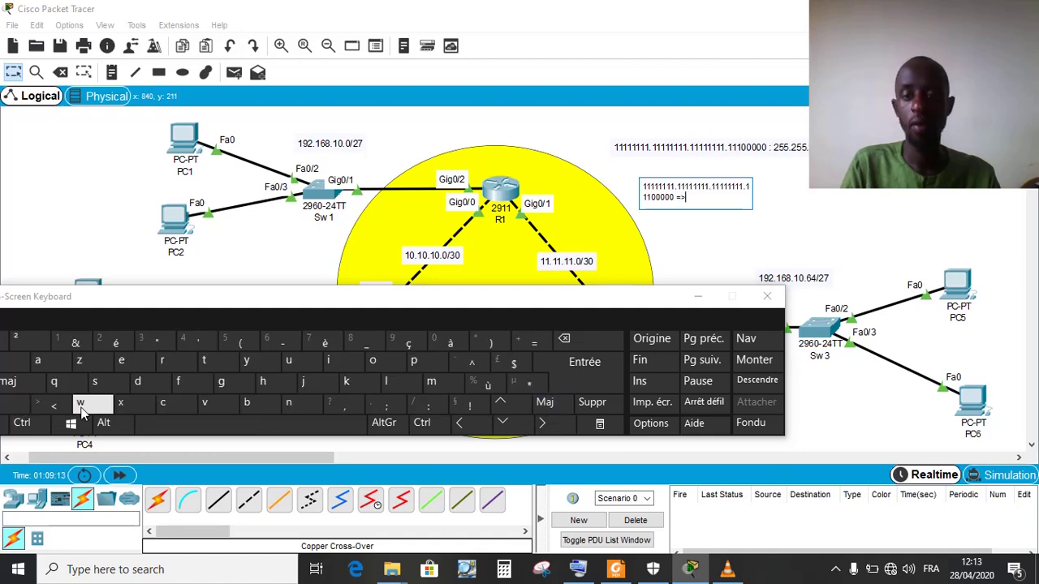
pyautogui.click(699, 297)
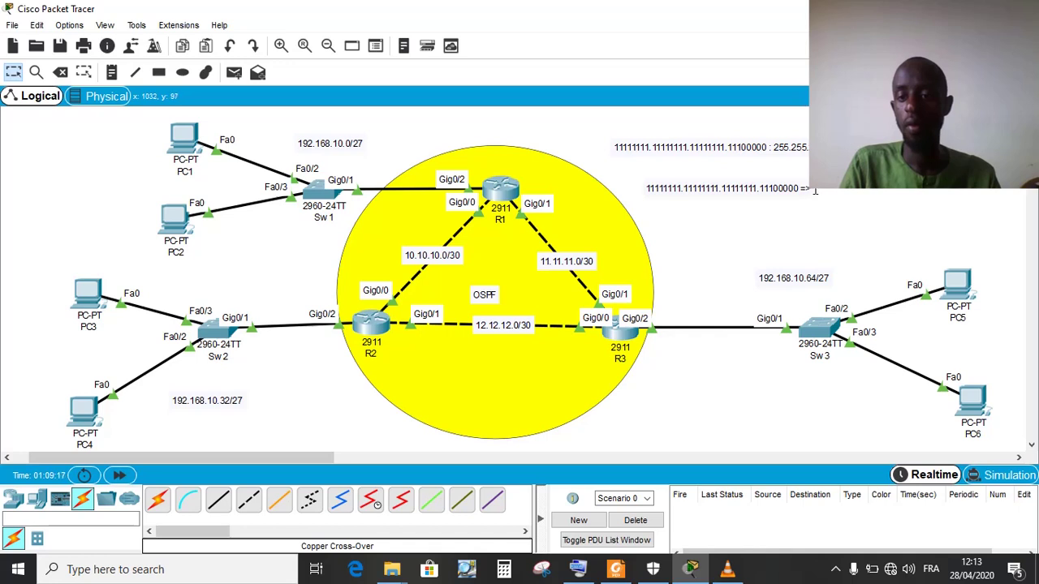
# Add the inverted mask 00000000.00000000.00000000.00011111 after the arrow in the note
pyautogui.doubleClick(779, 189)
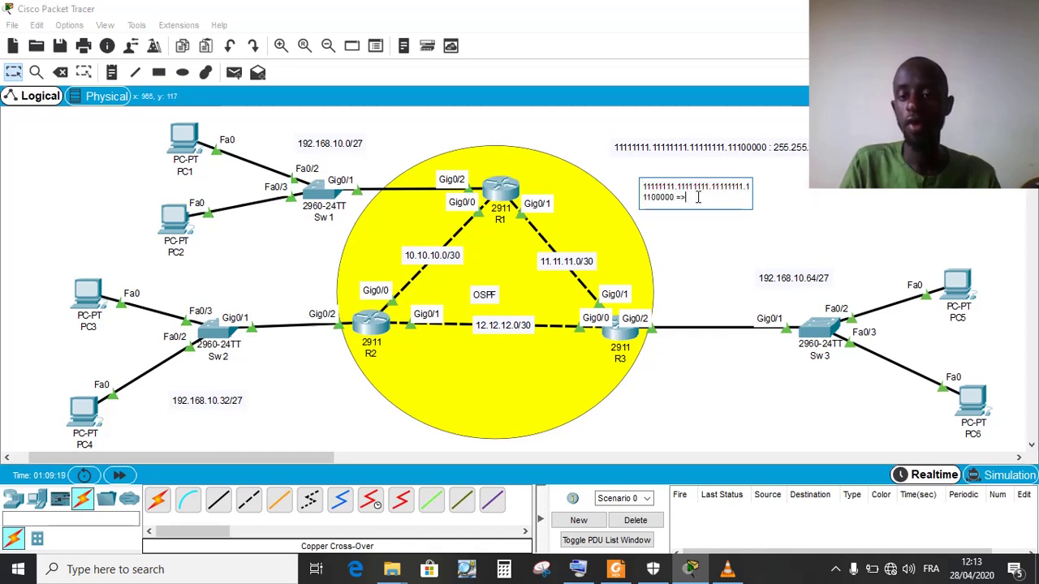
pyautogui.write('00')
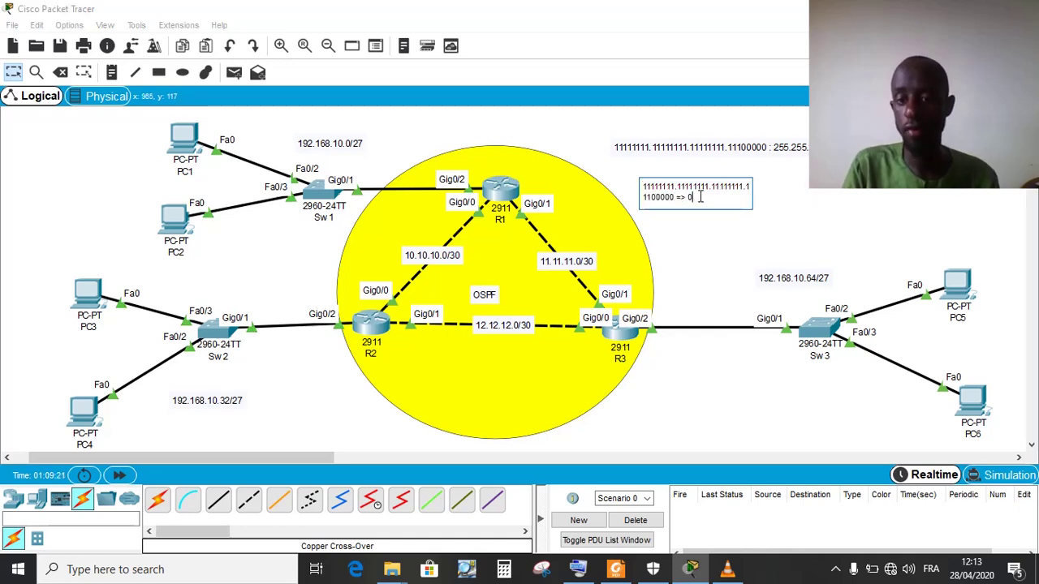
pyautogui.write('0')
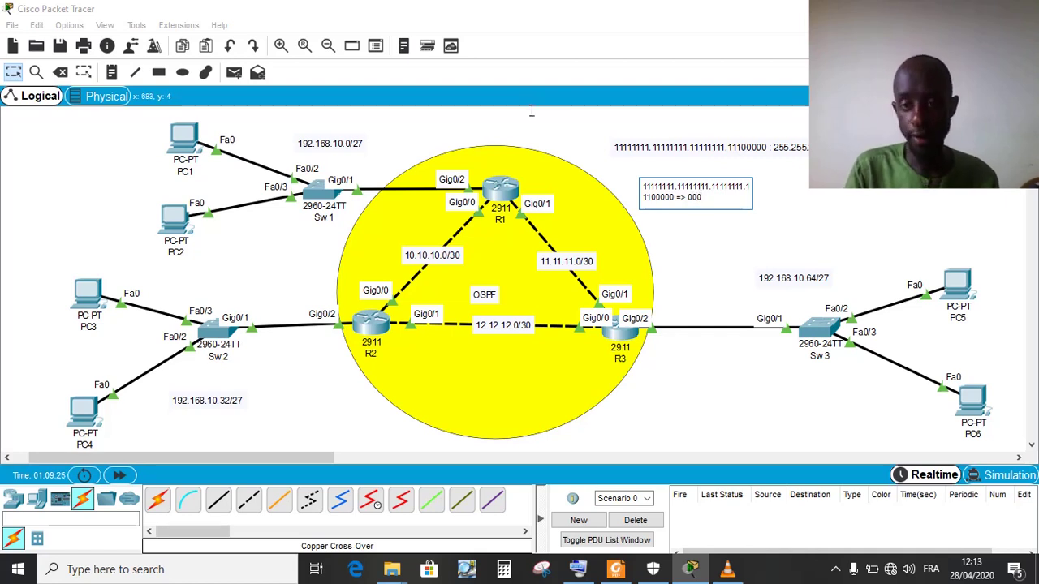
pyautogui.write('00000.00')
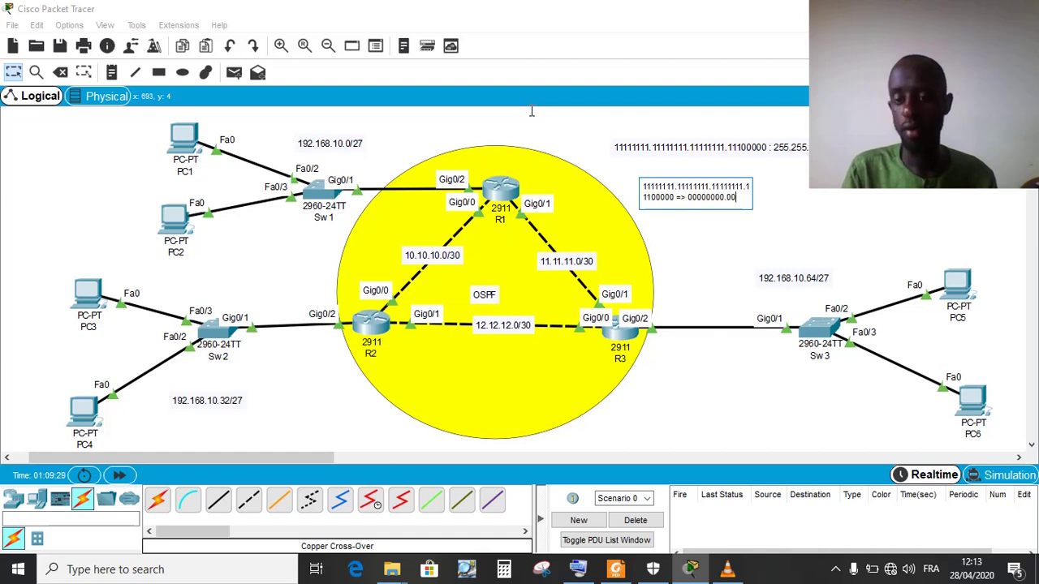
pyautogui.write('0000.000')
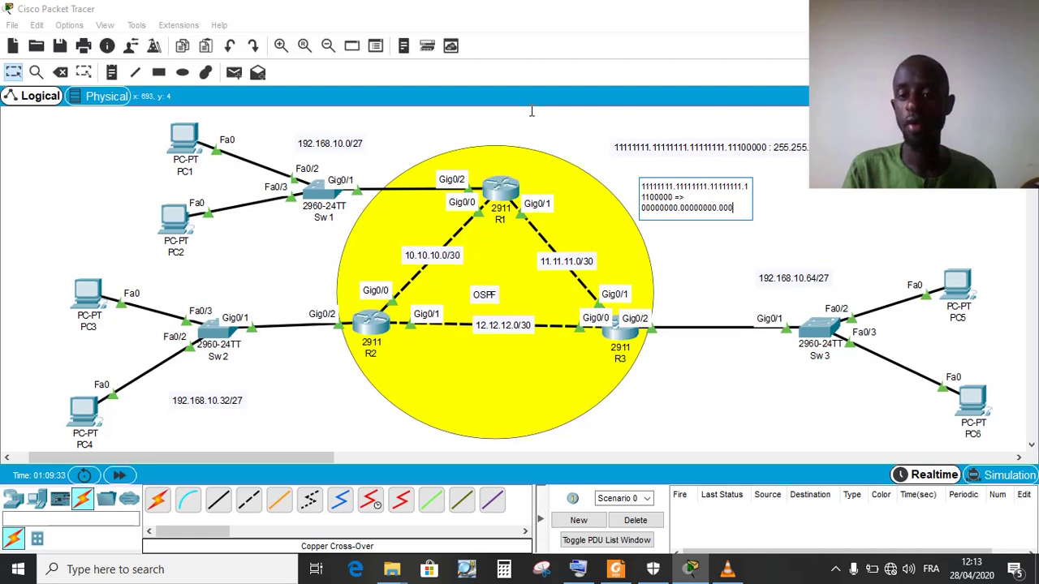
pyautogui.write('00000.0')
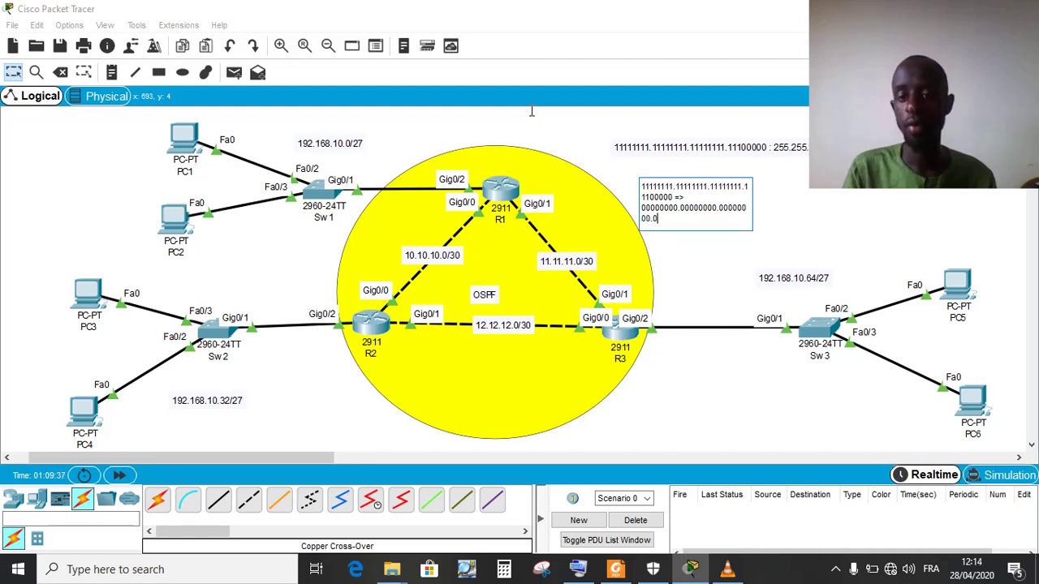
pyautogui.write('0000000.00011')
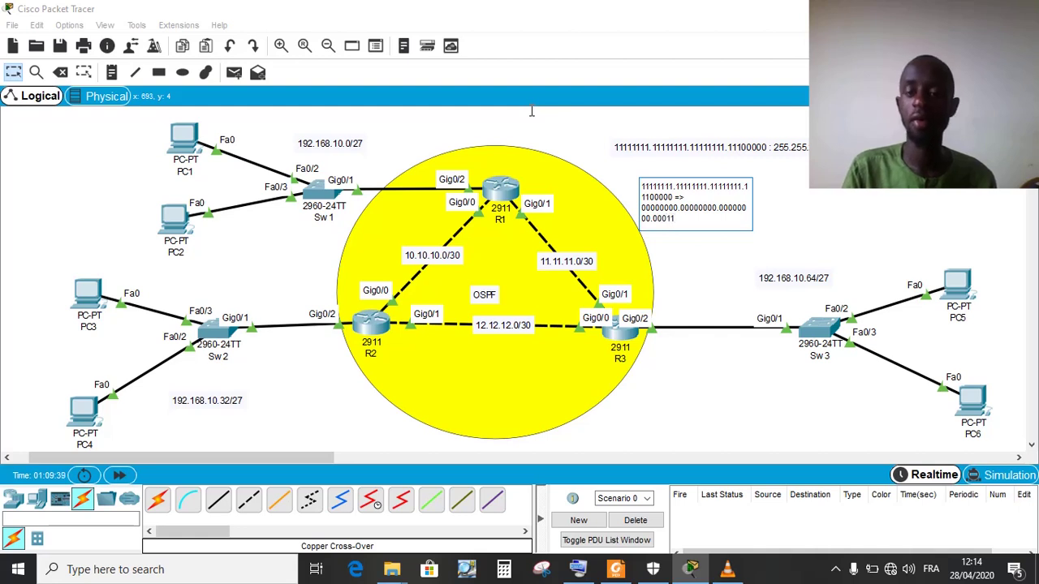
pyautogui.write('11111')
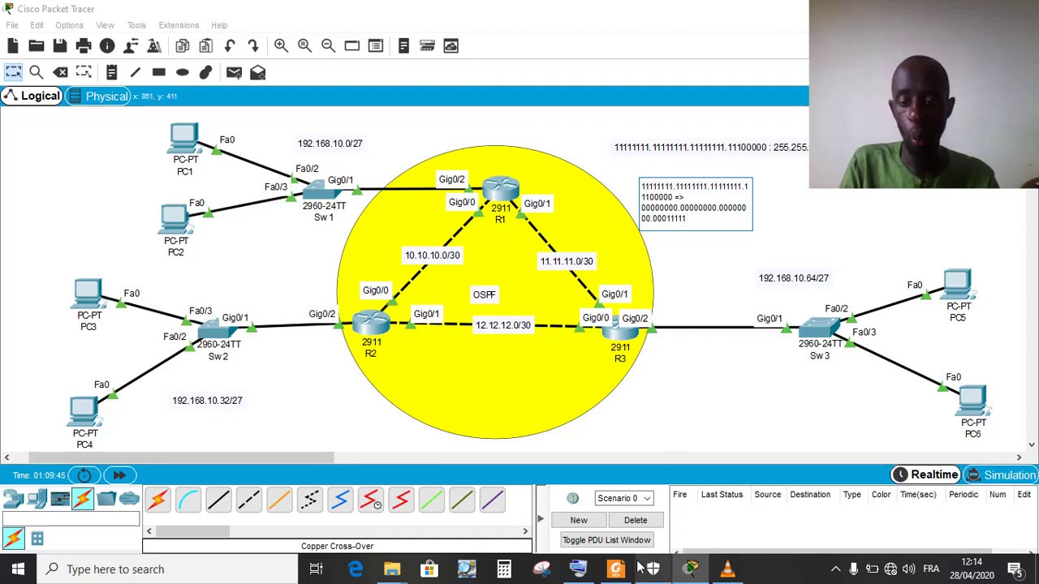
# Append a second arrow => after the inverted mask using the On-Screen Keyboard, and put the keyboard away
pyautogui.click(590, 573)
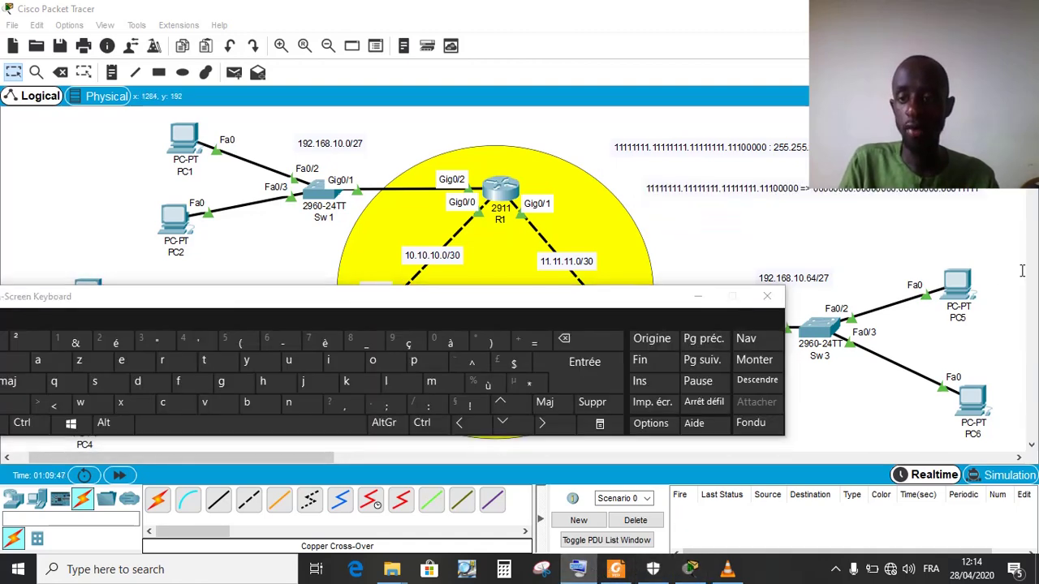
pyautogui.doubleClick(984, 190)
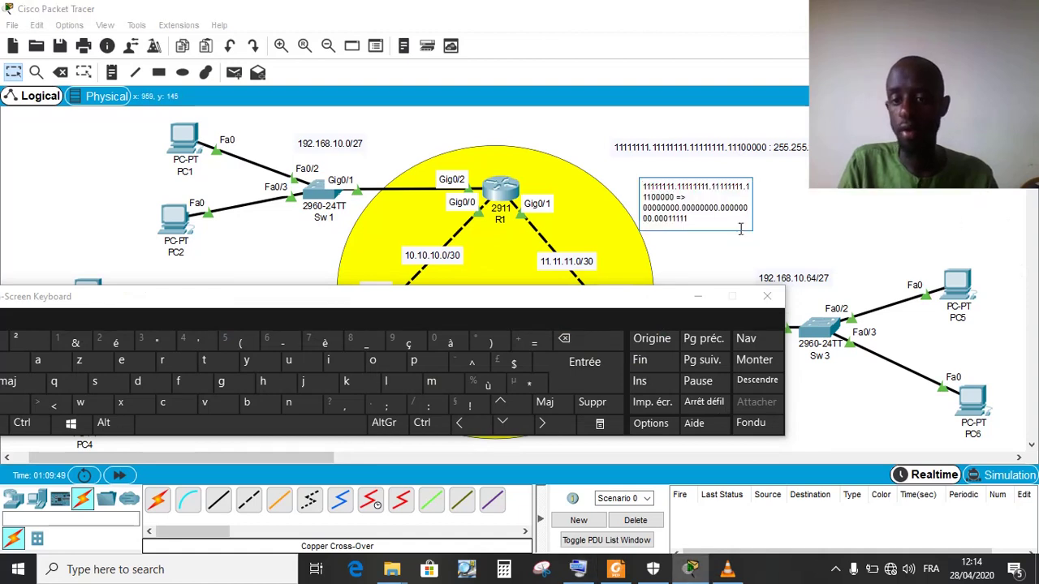
pyautogui.click(535, 344)
pyautogui.click(18, 404)
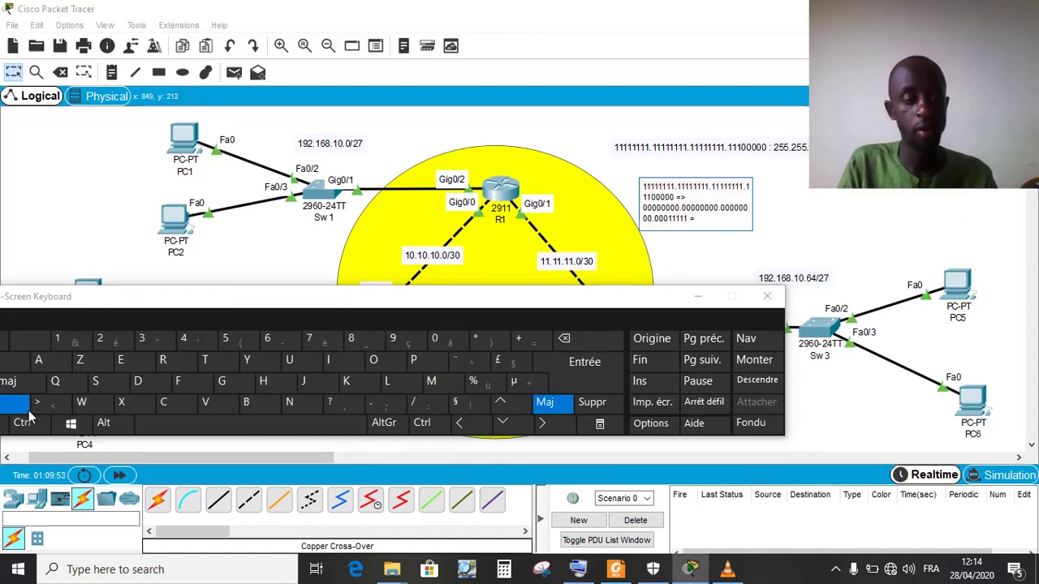
pyautogui.click(54, 405)
pyautogui.click(697, 297)
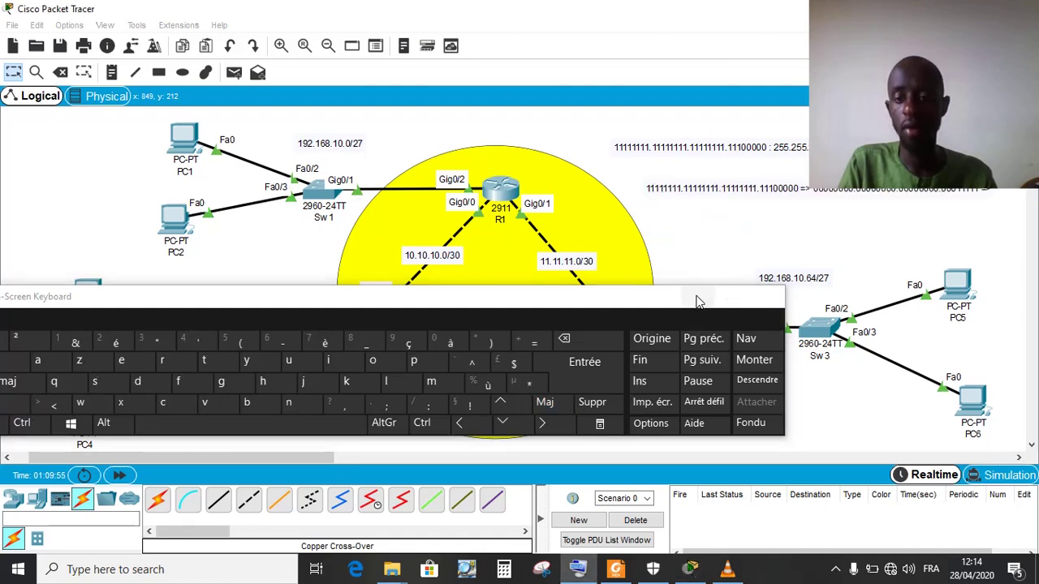
# Append 0.0.0. after the second arrow in the /27 wildcard mask note
pyautogui.click(987, 190)
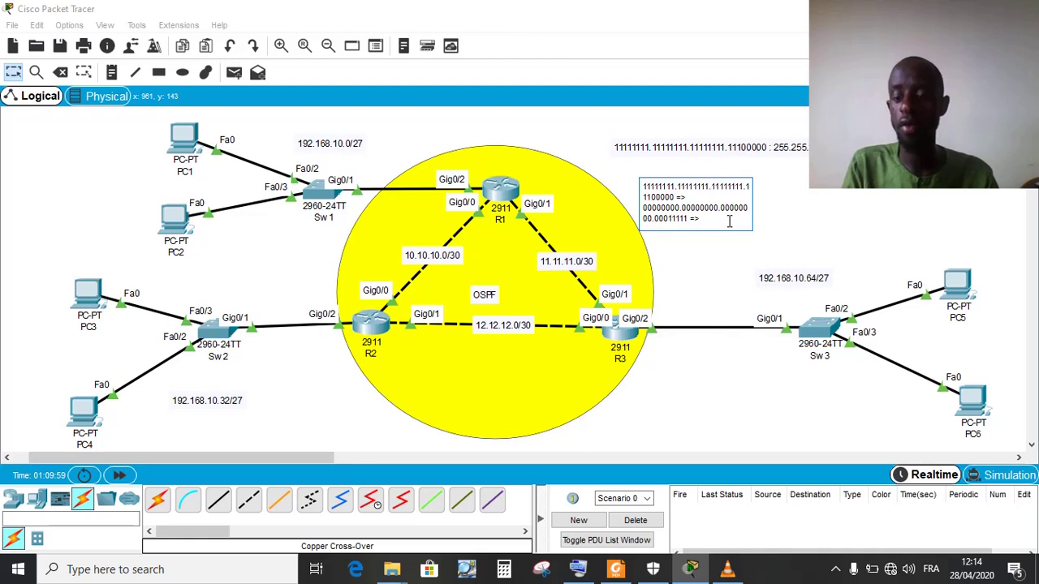
pyautogui.write('0.0.0.')
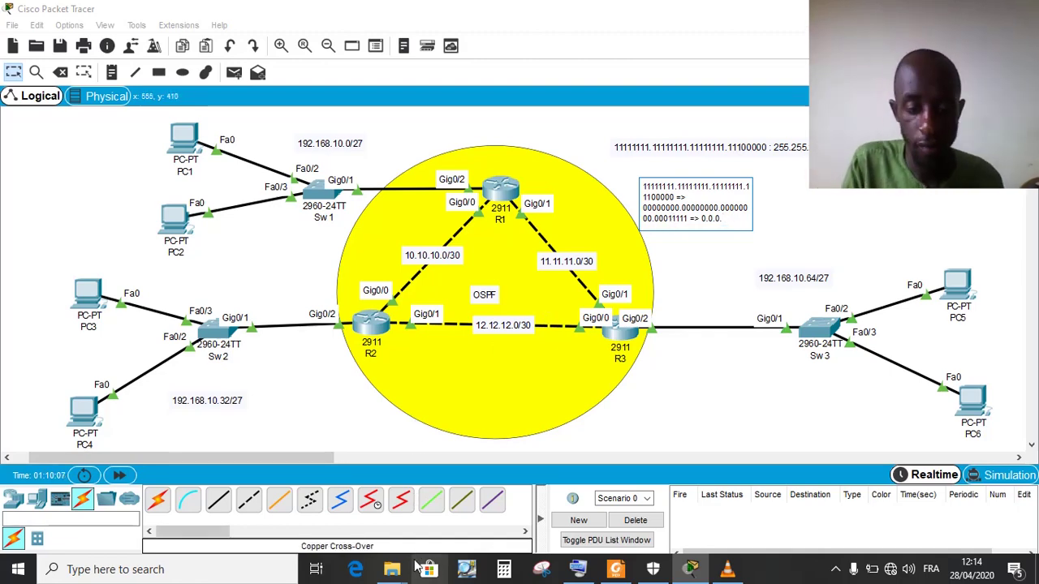
# Switch to Calculator, convert binary 11111 to decimal in Programmer mode, and minimize the calculator
pyautogui.click(504, 570)
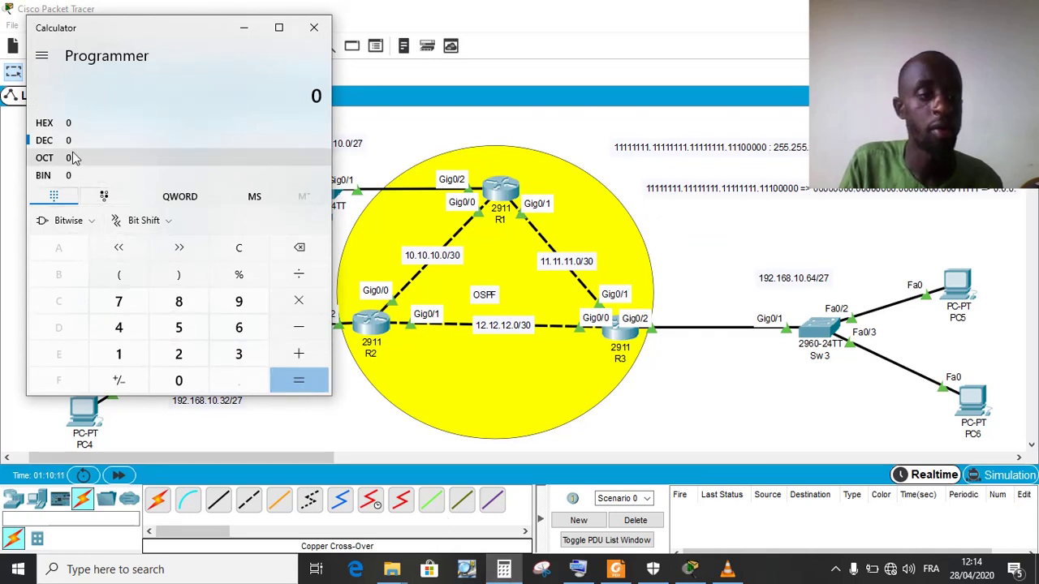
pyautogui.click(70, 176)
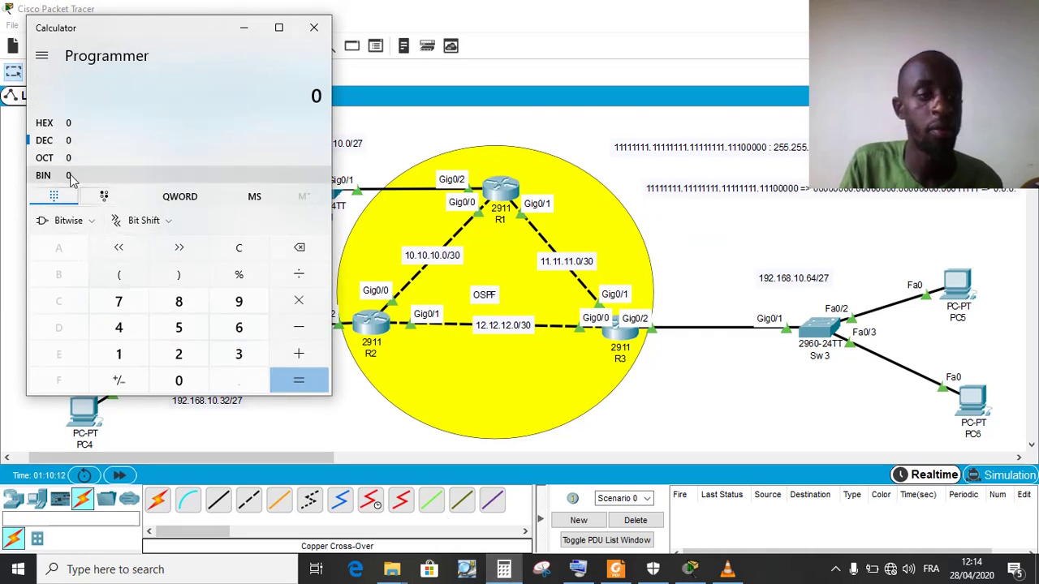
pyautogui.click(137, 354)
pyautogui.click(137, 355)
pyautogui.click(136, 355)
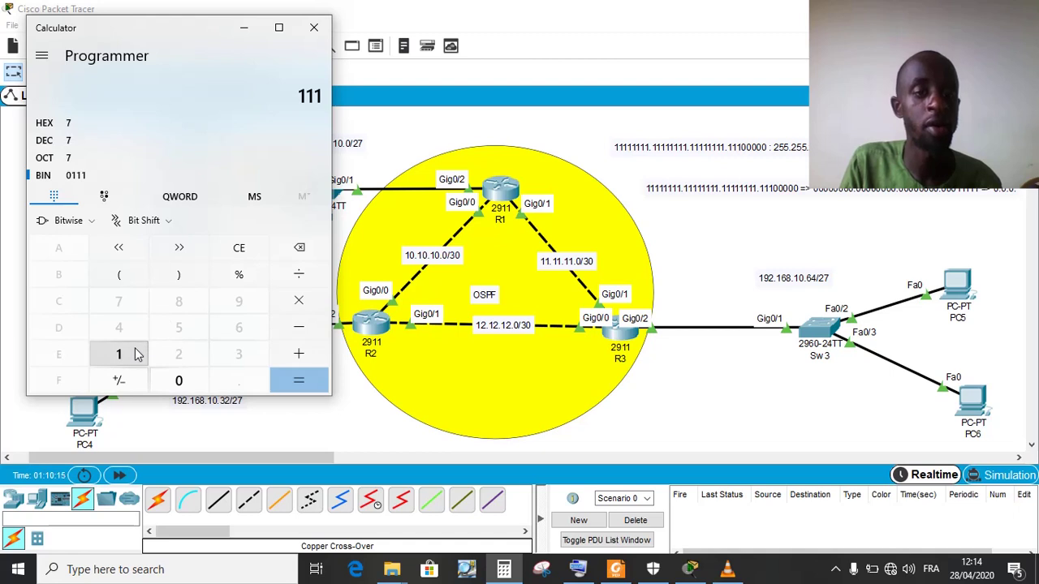
pyautogui.click(136, 355)
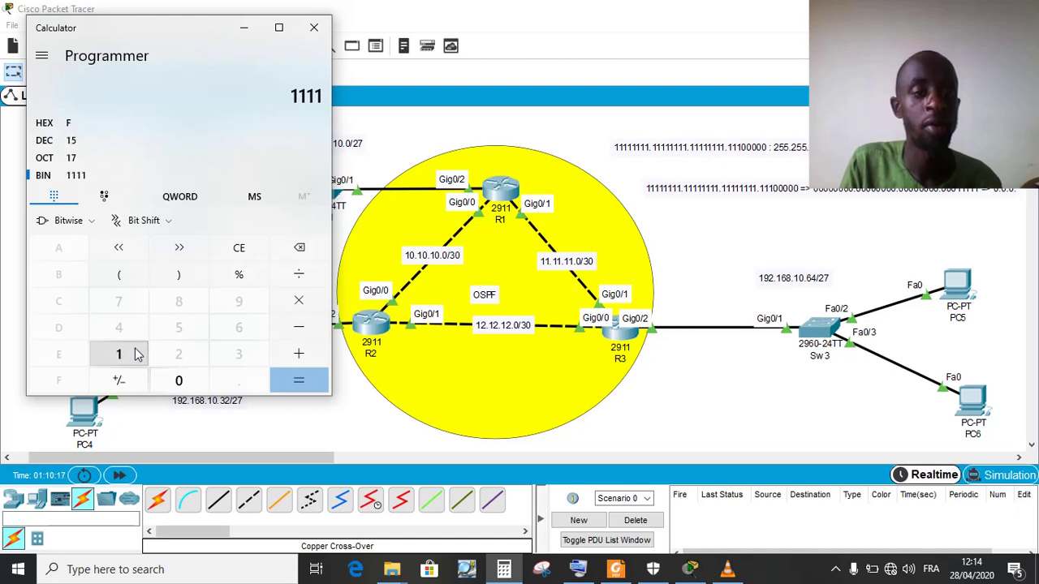
pyautogui.click(136, 355)
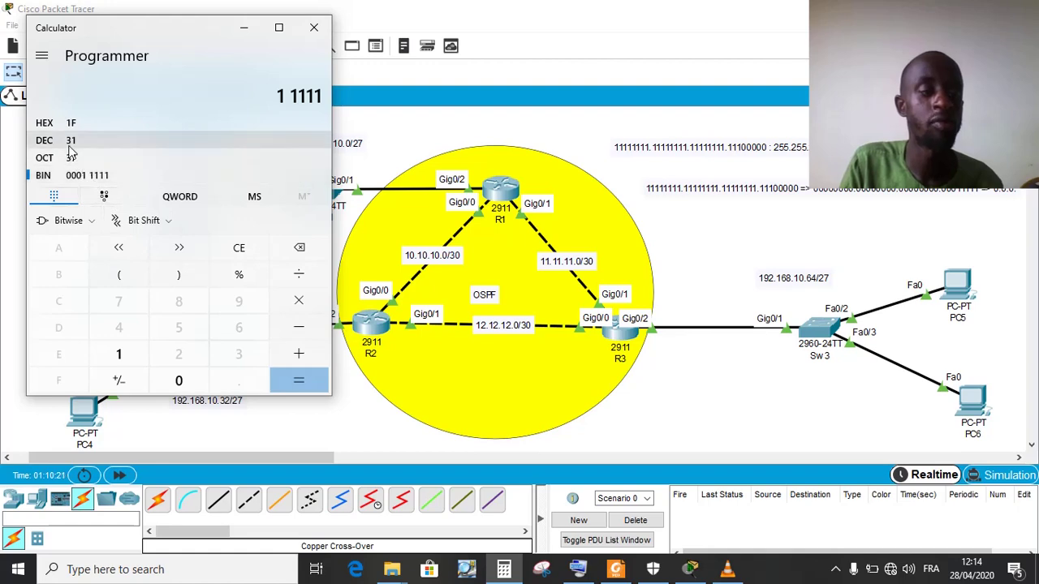
pyautogui.click(243, 29)
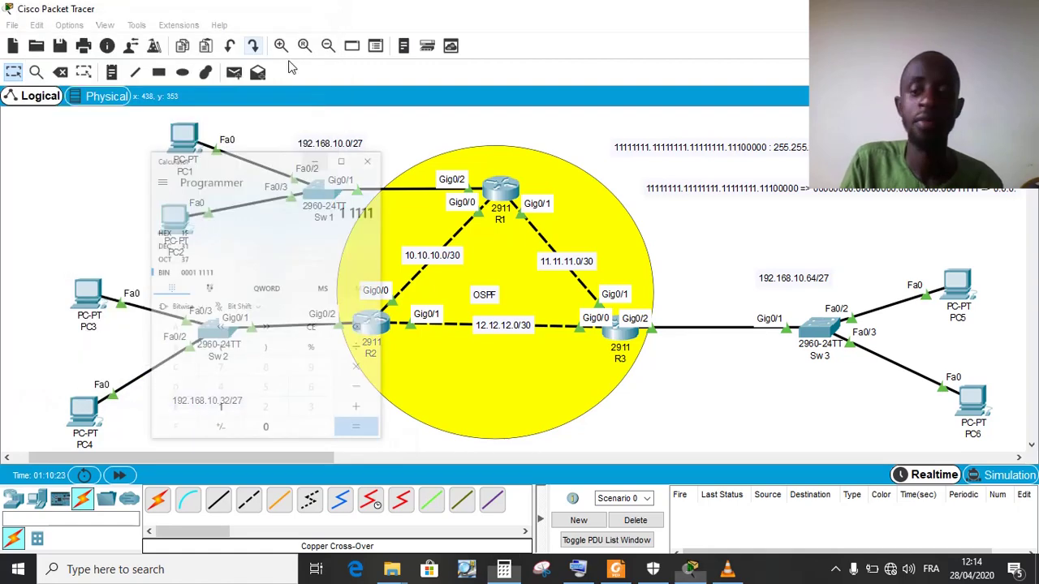
# Complete the wildcard mask in the note as 0.0.0.31 and shift the note slightly to the left on the topology
pyautogui.click(1016, 190)
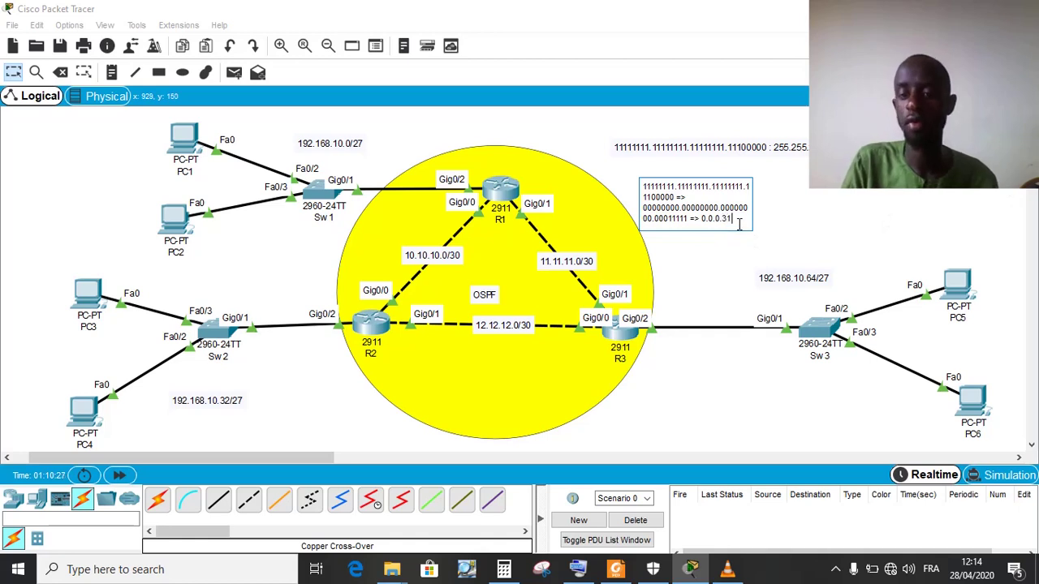
pyautogui.click(116, 151)
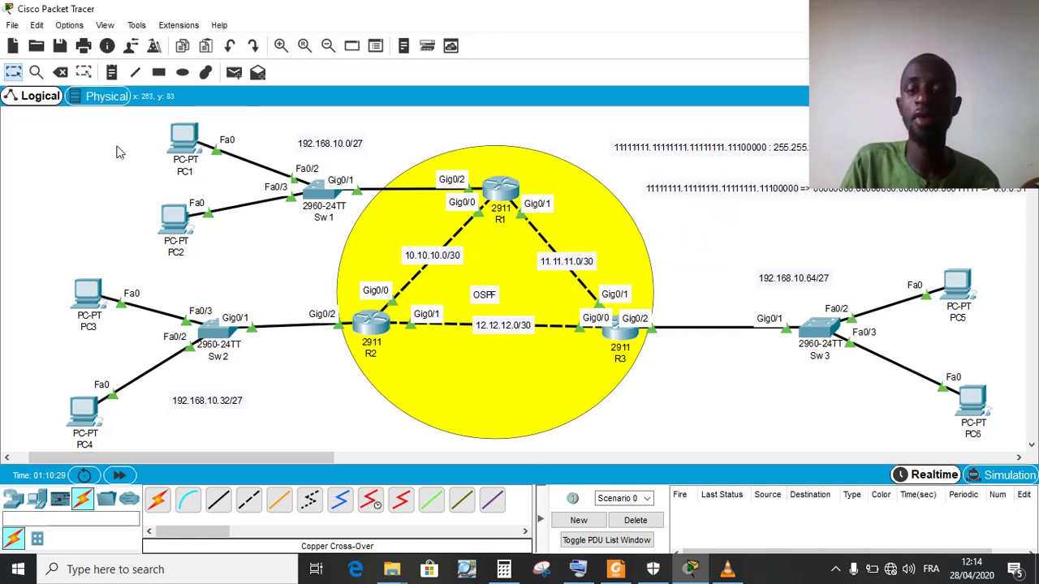
pyautogui.moveTo(878, 193); pyautogui.dragTo(827, 189)
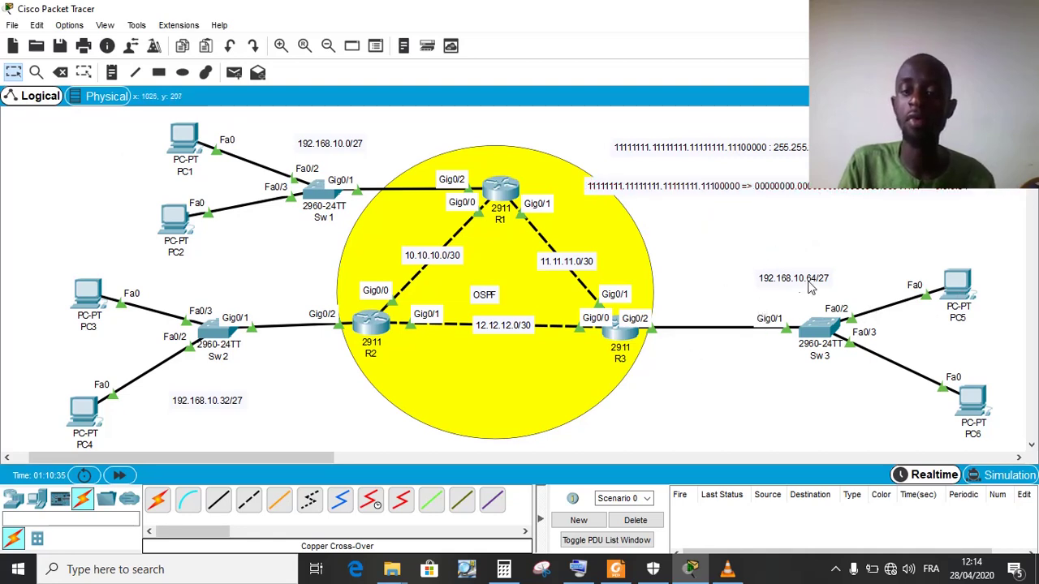
# Place a new note below the /27 wildcard note reading 11111111.11111111.11111111.11111100
pyautogui.click(112, 72)
pyautogui.click(600, 215)
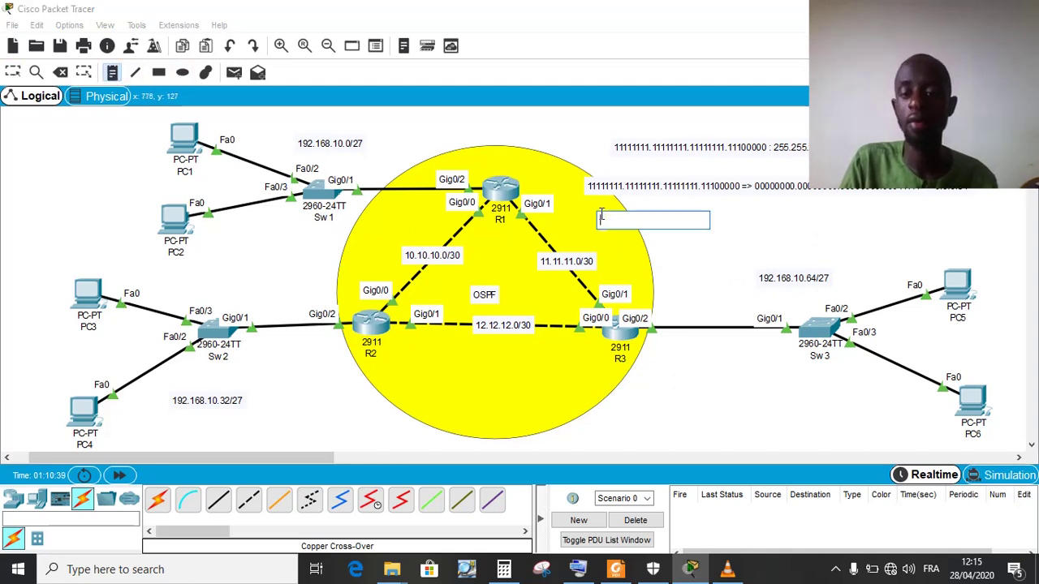
pyautogui.write('111')
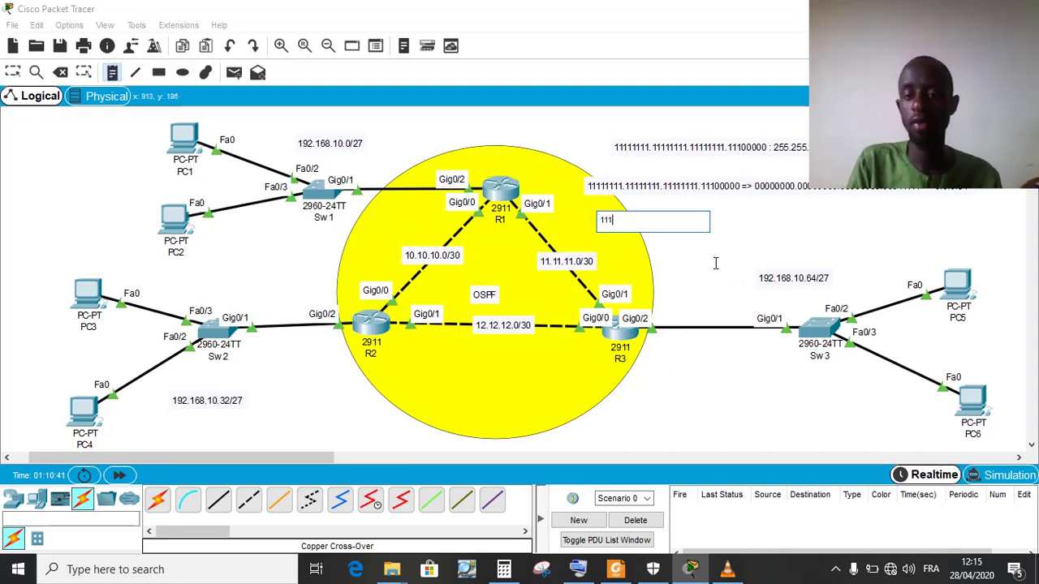
pyautogui.write('11111')
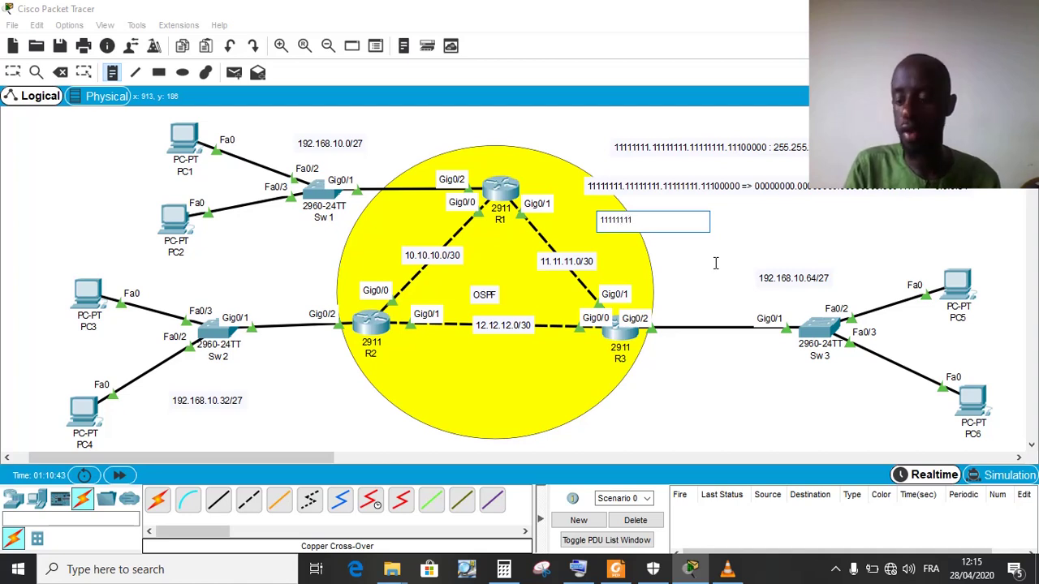
pyautogui.write('.1111')
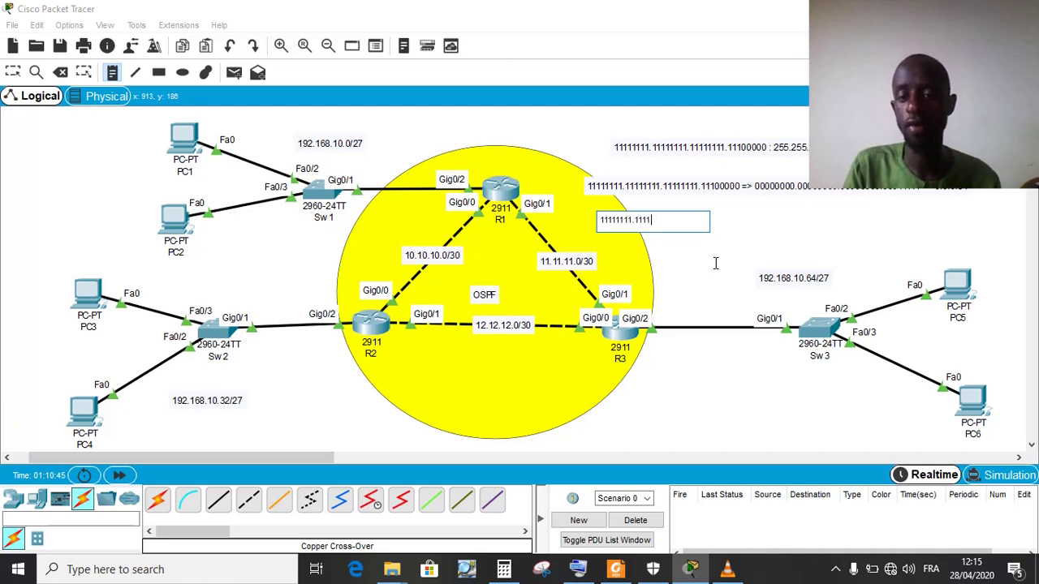
pyautogui.write('1111')
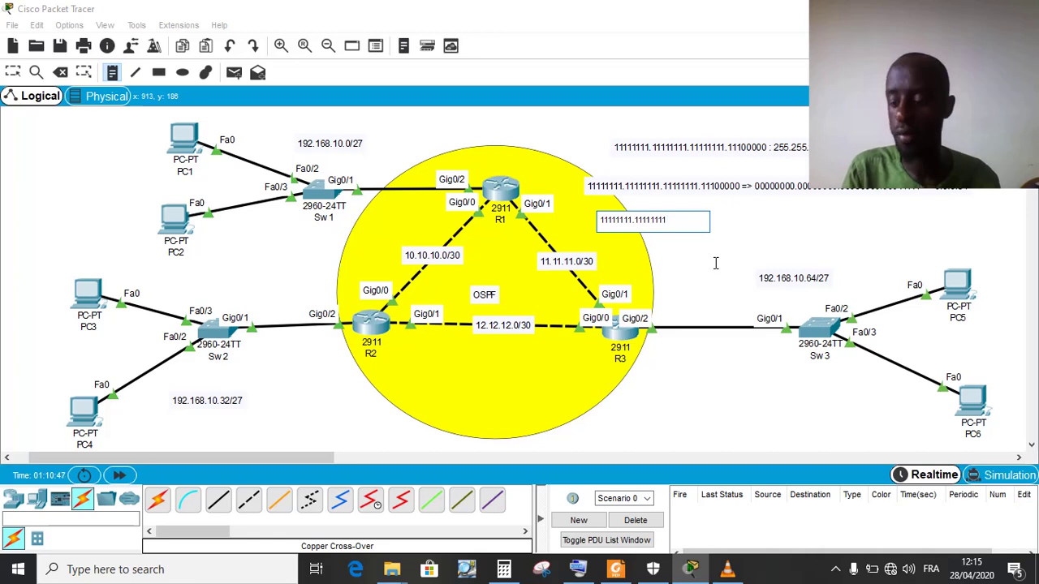
pyautogui.write('.11111')
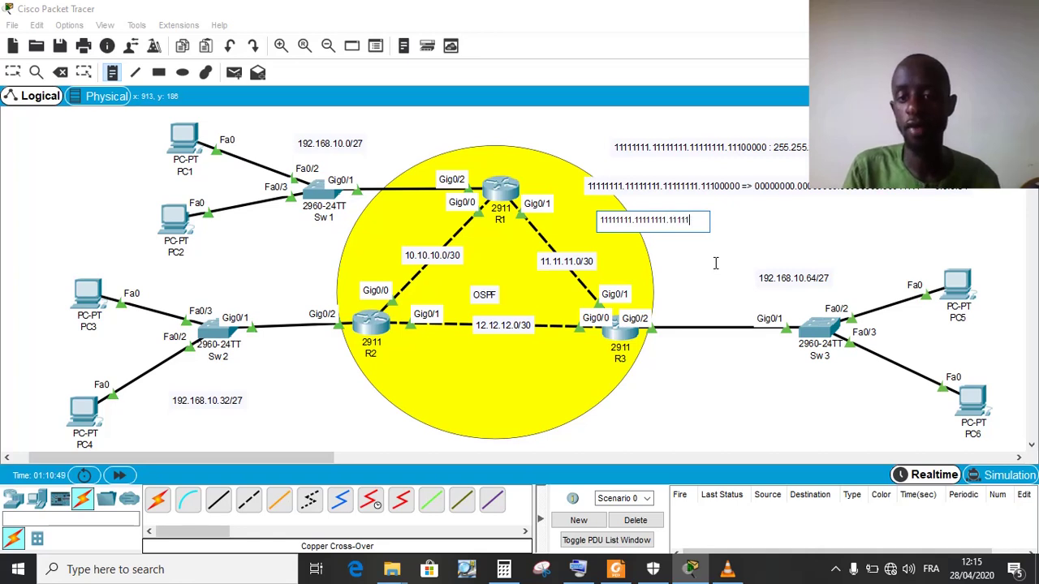
pyautogui.write('111.11111100')
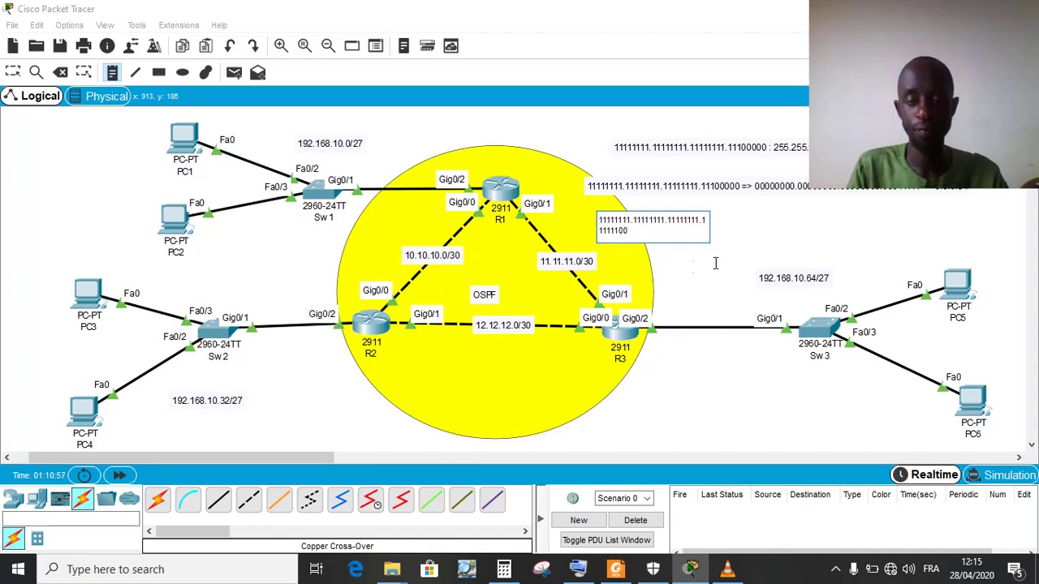
# Append the arrow => to the /30 binary mask note using the On-Screen Keyboard, and minimize the keyboard
pyautogui.click(577, 569)
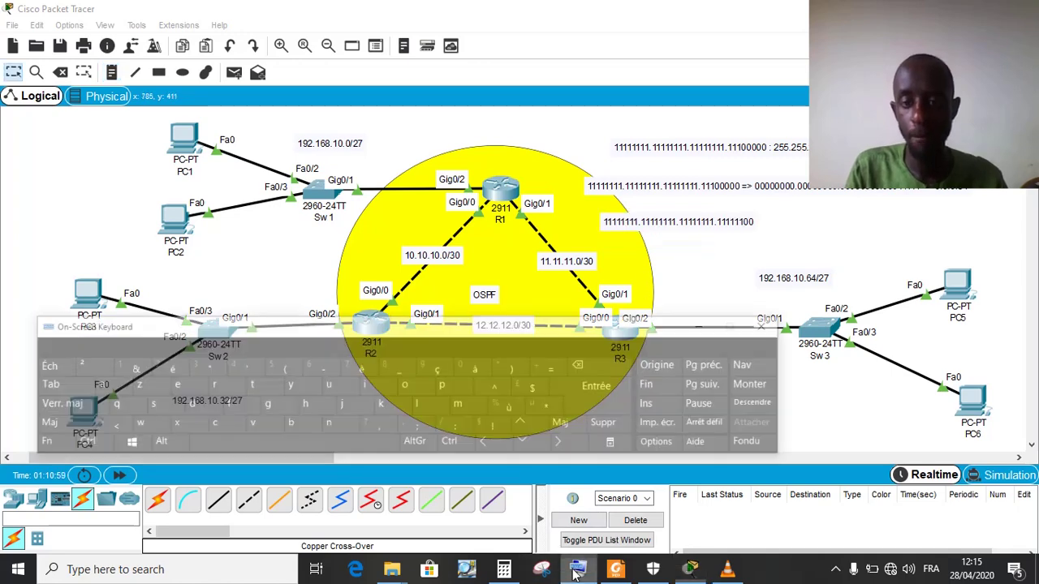
pyautogui.click(754, 223)
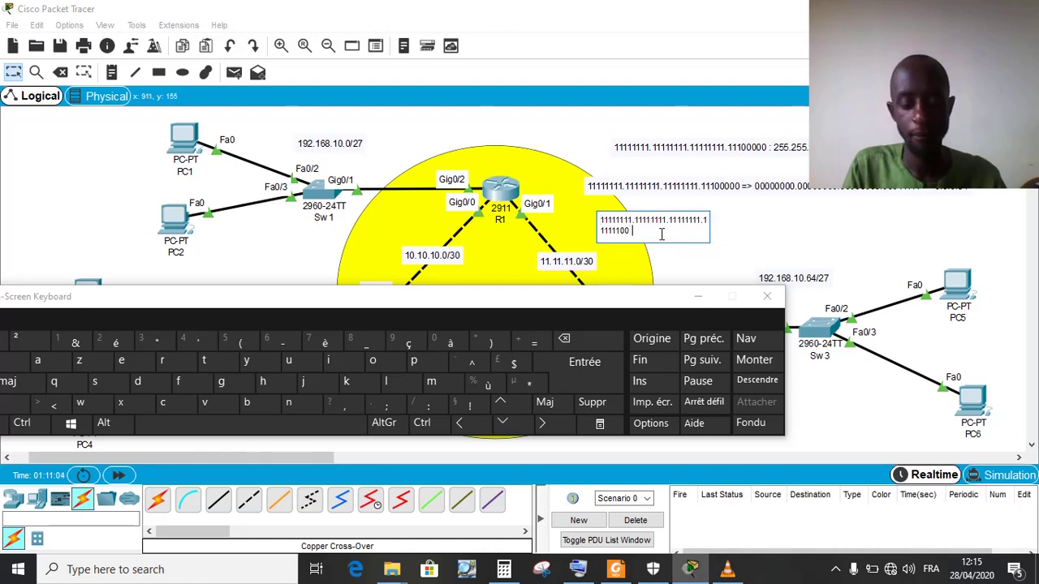
pyautogui.click(534, 342)
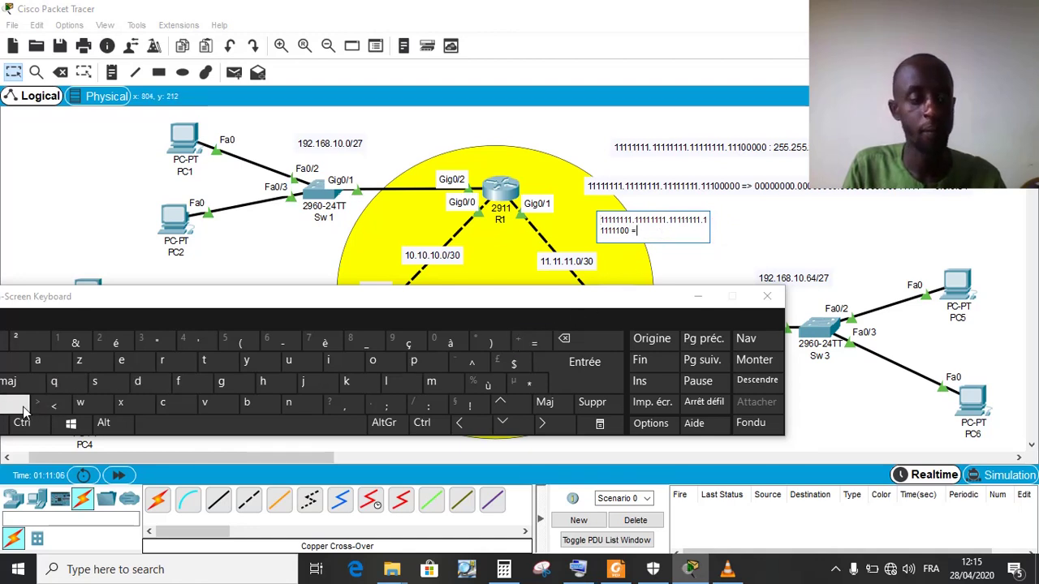
pyautogui.click(544, 402)
pyautogui.click(48, 404)
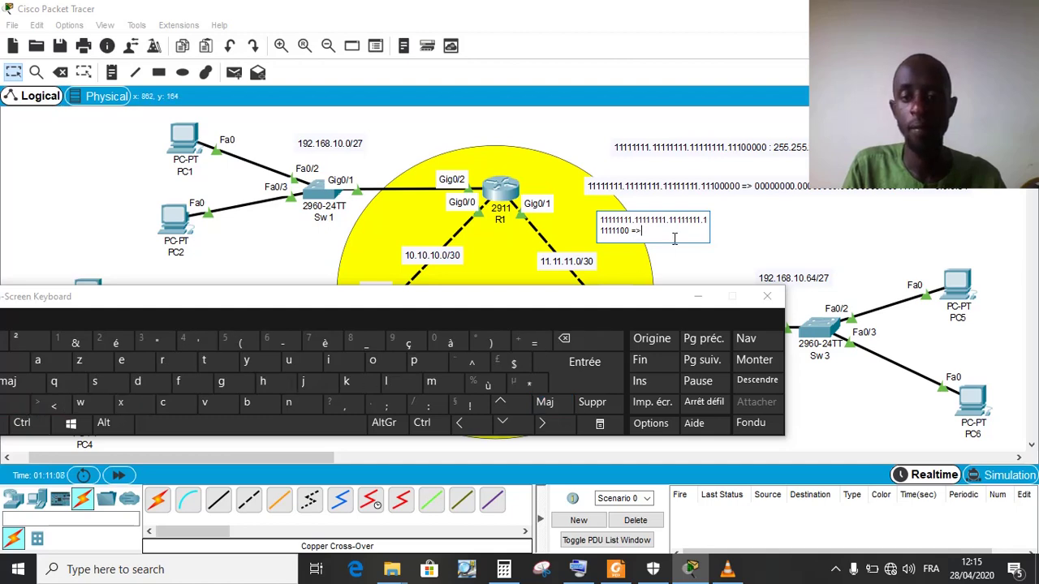
pyautogui.click(696, 297)
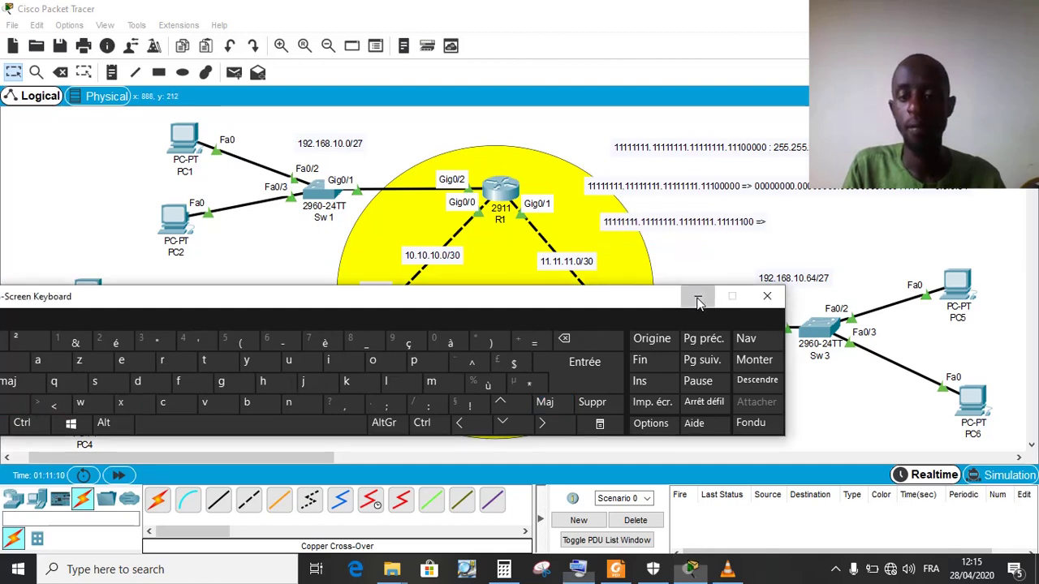
# Add the inverted mask 00000000.00000000.00000000.00000011 after the arrow in the /30 mask note
pyautogui.click(767, 224)
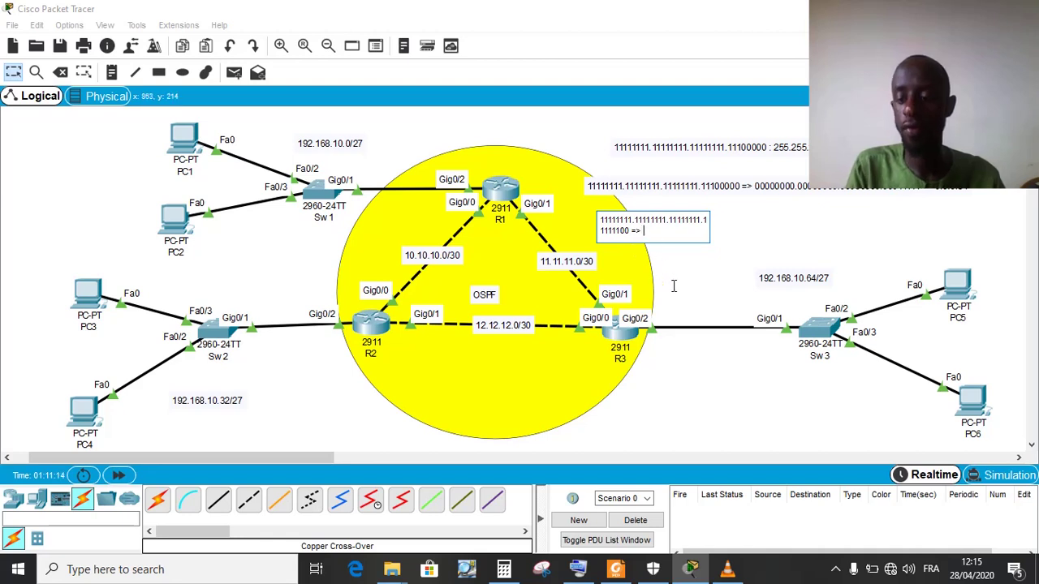
pyautogui.write('000')
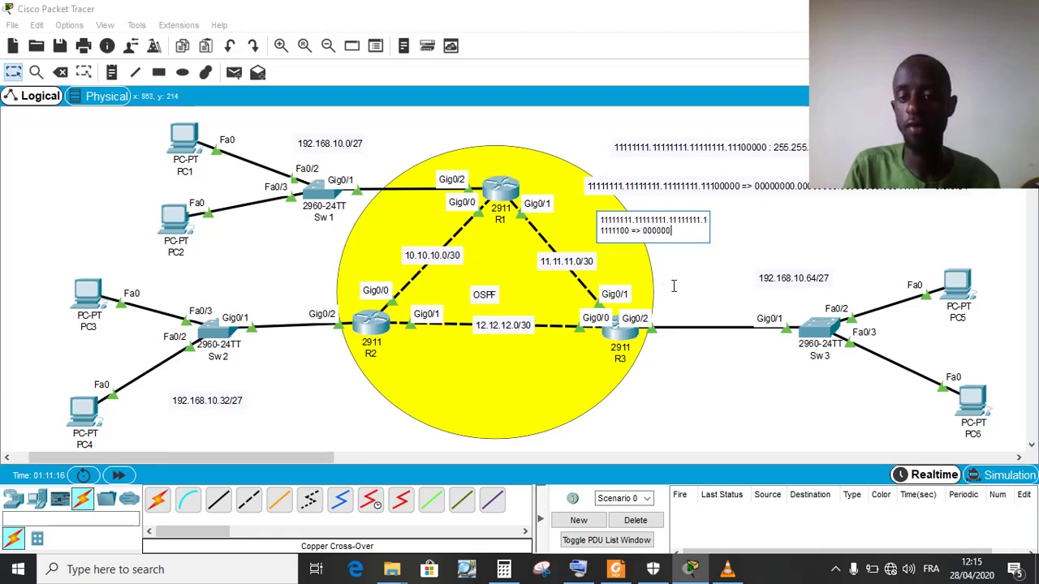
pyautogui.write('0000')
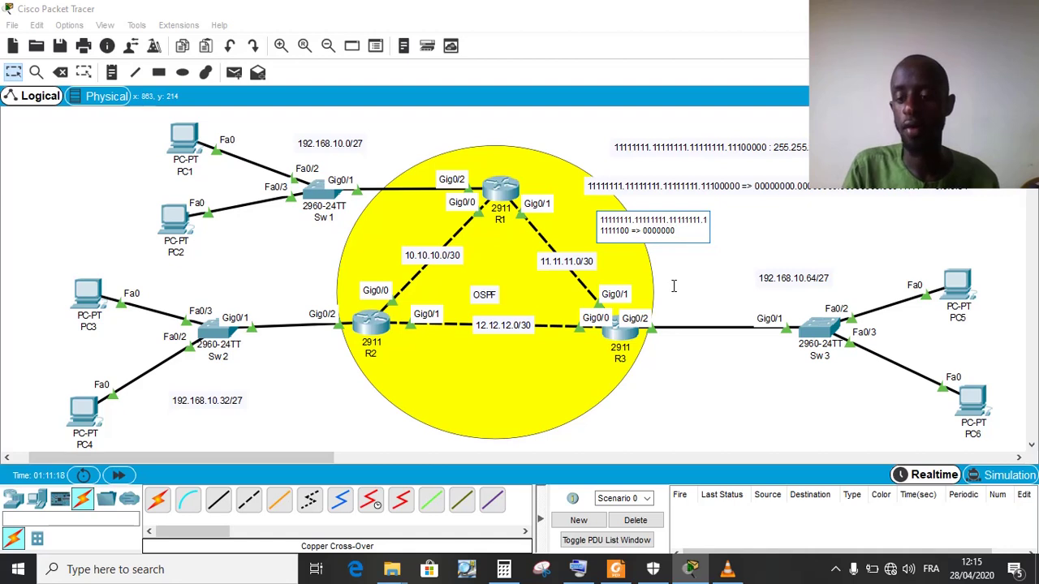
pyautogui.press('BackSpace')
pyautogui.press('BackSpace')
pyautogui.press('BackSpace')
pyautogui.press('BackSpace')
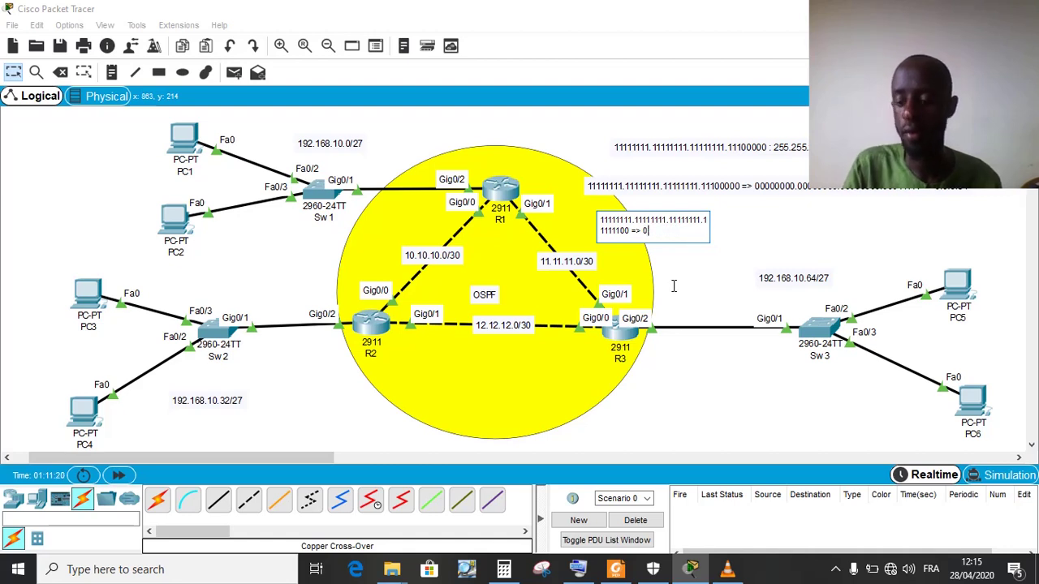
pyautogui.write('00')
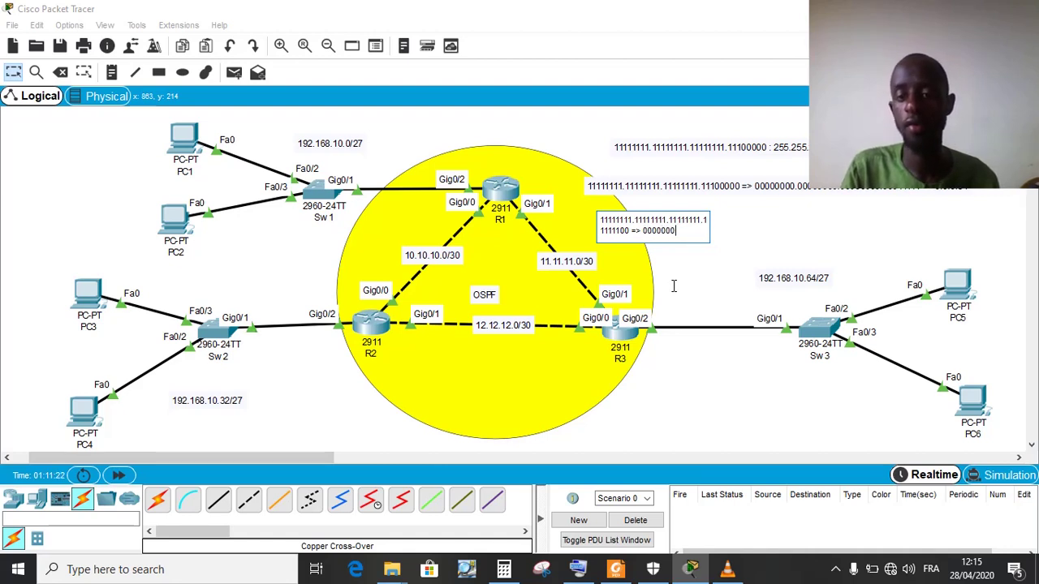
pyautogui.write('0000.00')
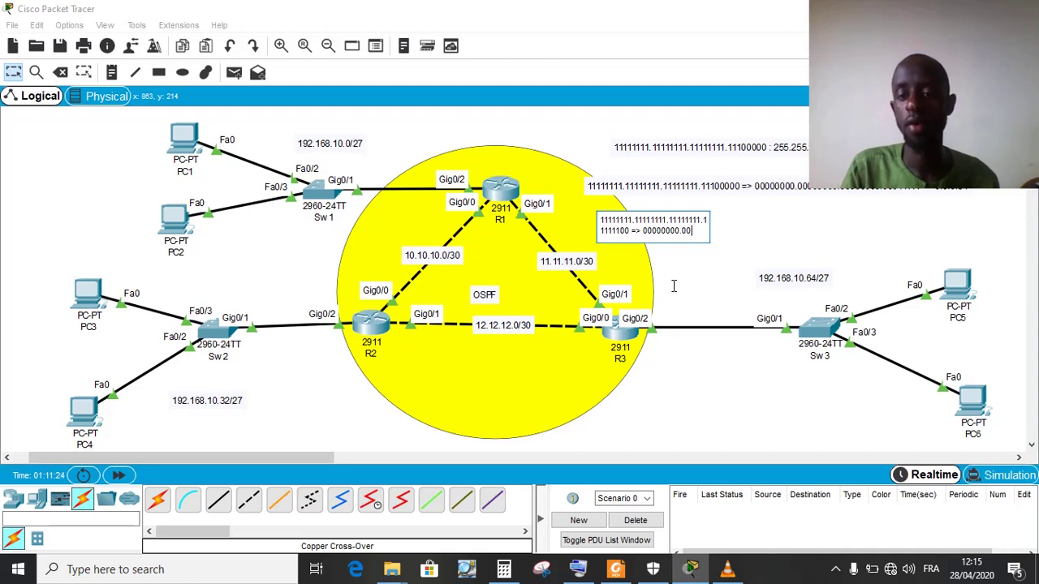
pyautogui.write('000000.0000')
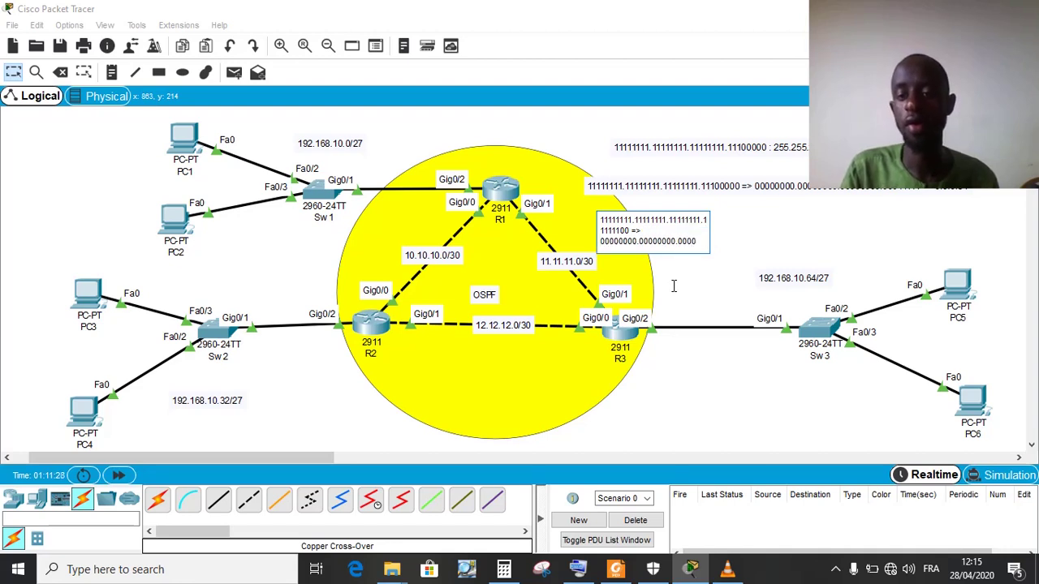
pyautogui.write('0000.00000011')
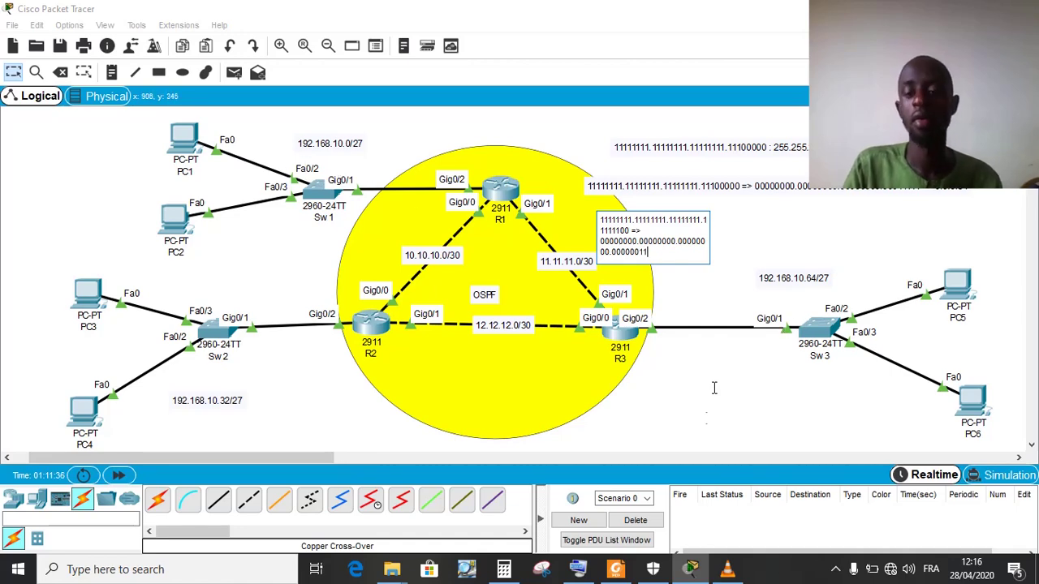
# Append a second arrow => after the inverted /30 mask using the On-Screen Keyboard, and minimize the keyboard
pyautogui.click(578, 569)
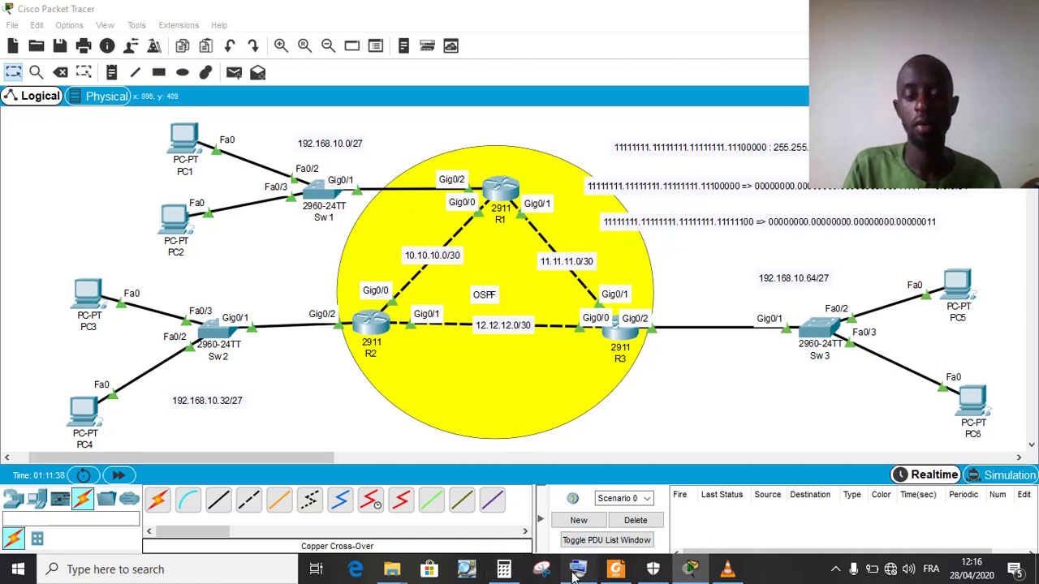
pyautogui.doubleClick(938, 222)
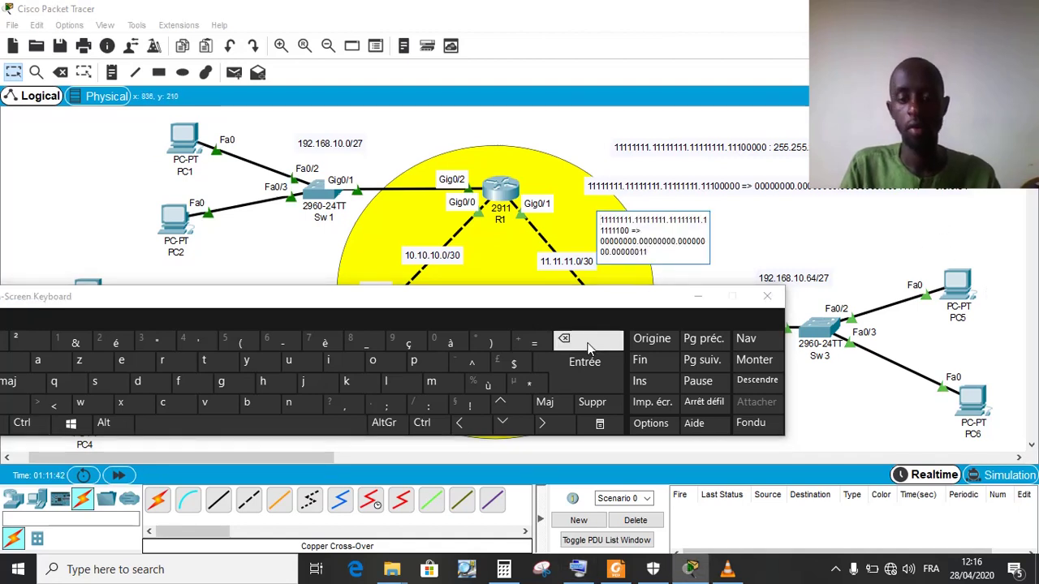
pyautogui.click(534, 342)
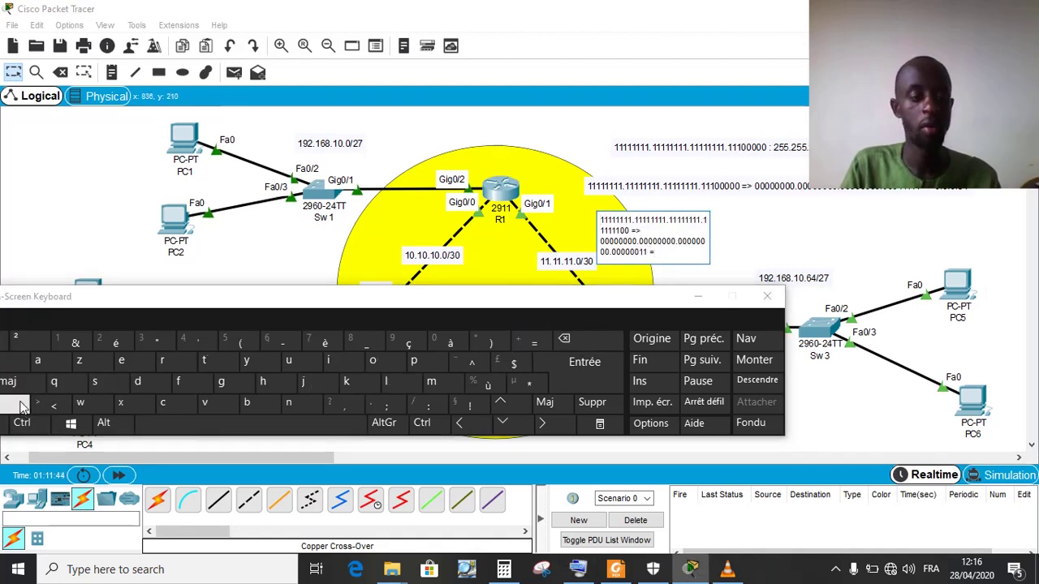
pyautogui.click(14, 404)
pyautogui.click(53, 404)
pyautogui.click(685, 295)
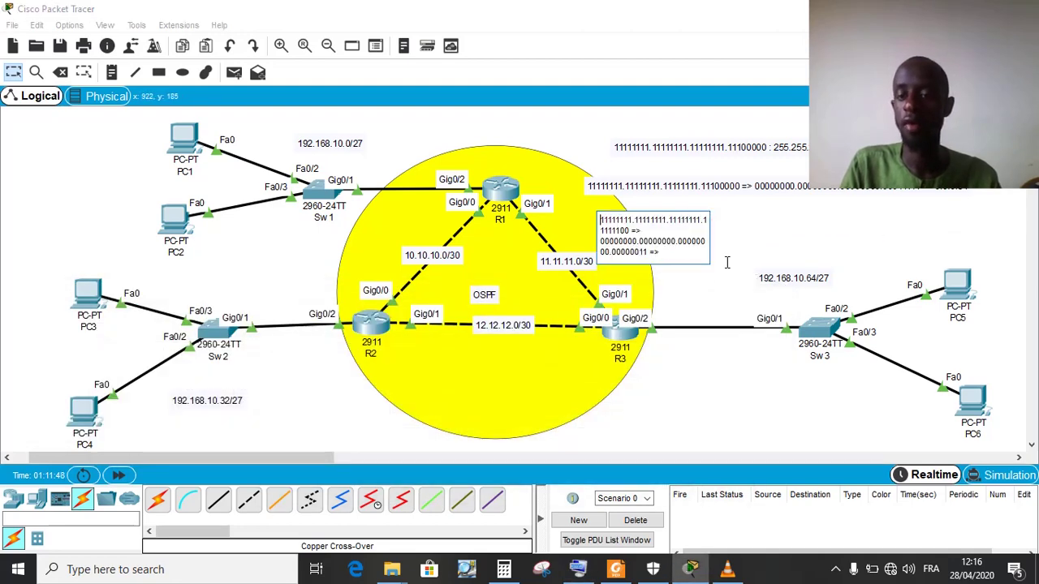
# Append the wildcard mask 0.0.0.3 to the /30 mask note and move the note up close beneath the /27 wildcard note
pyautogui.click(675, 258)
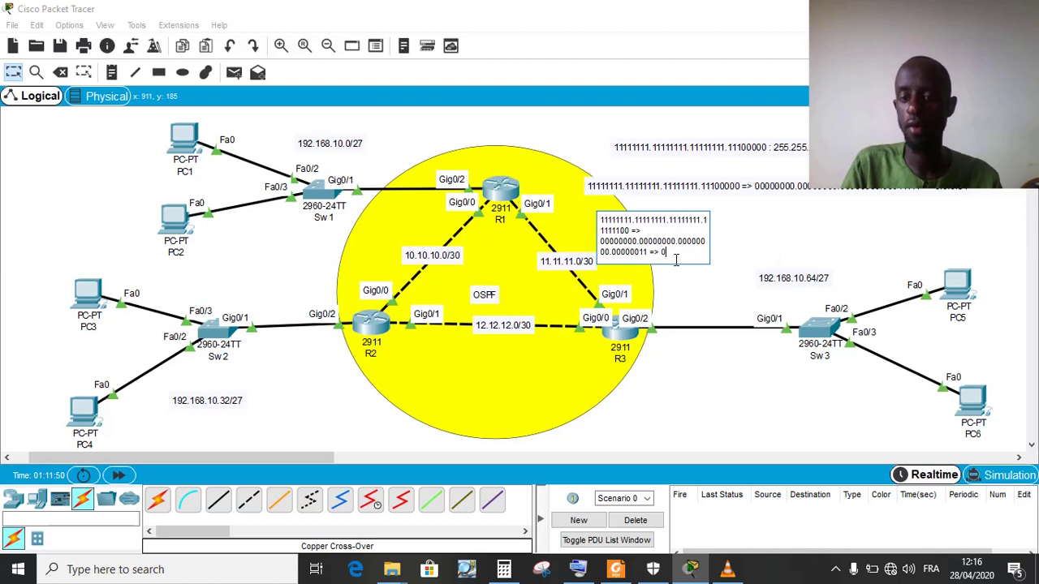
pyautogui.write('0.0.0')
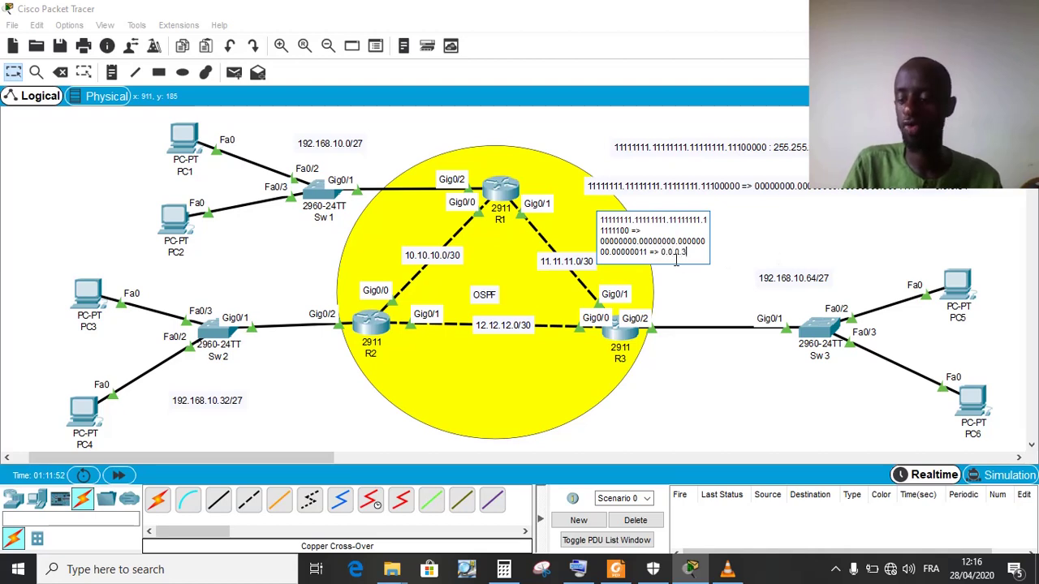
pyautogui.write('.3')
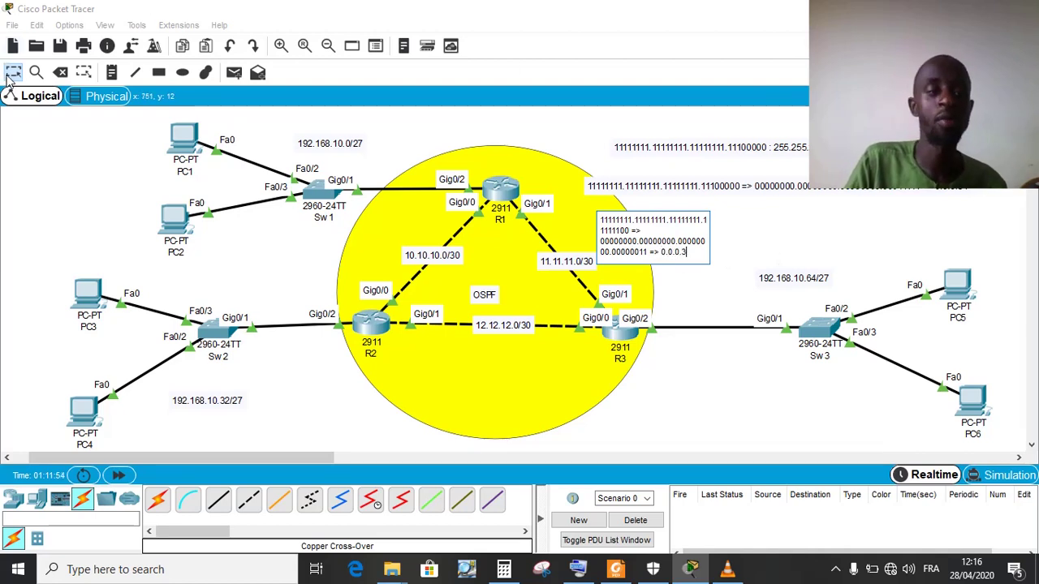
pyautogui.click(168, 142)
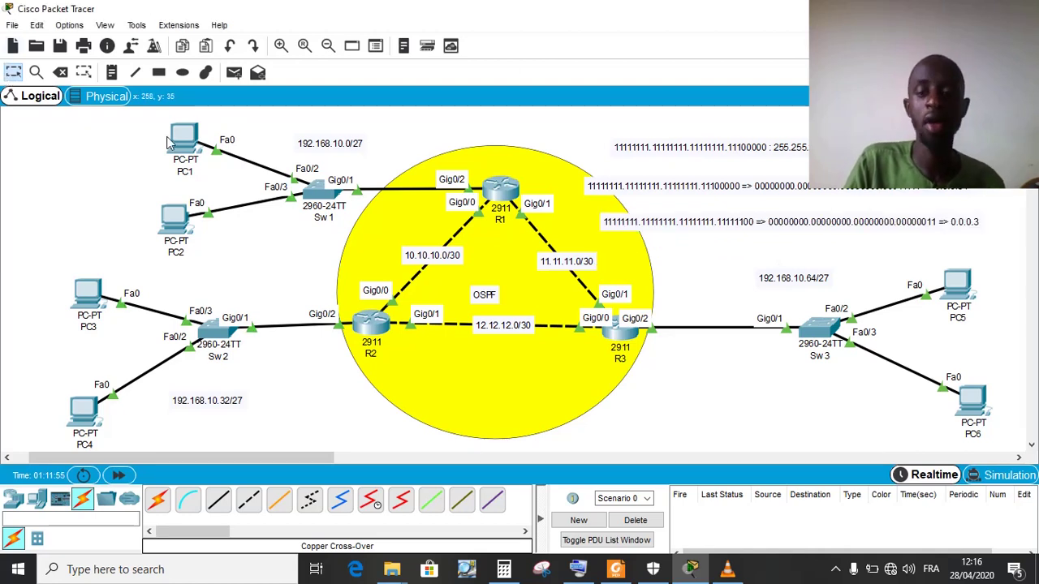
pyautogui.click(851, 217)
pyautogui.moveTo(851, 217); pyautogui.dragTo(854, 213)
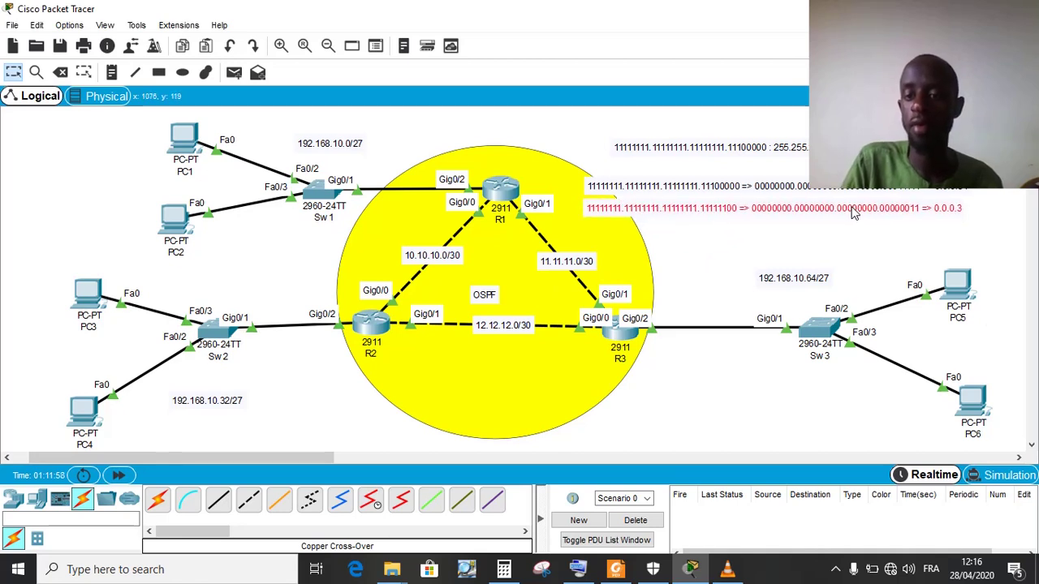
pyautogui.click(829, 237)
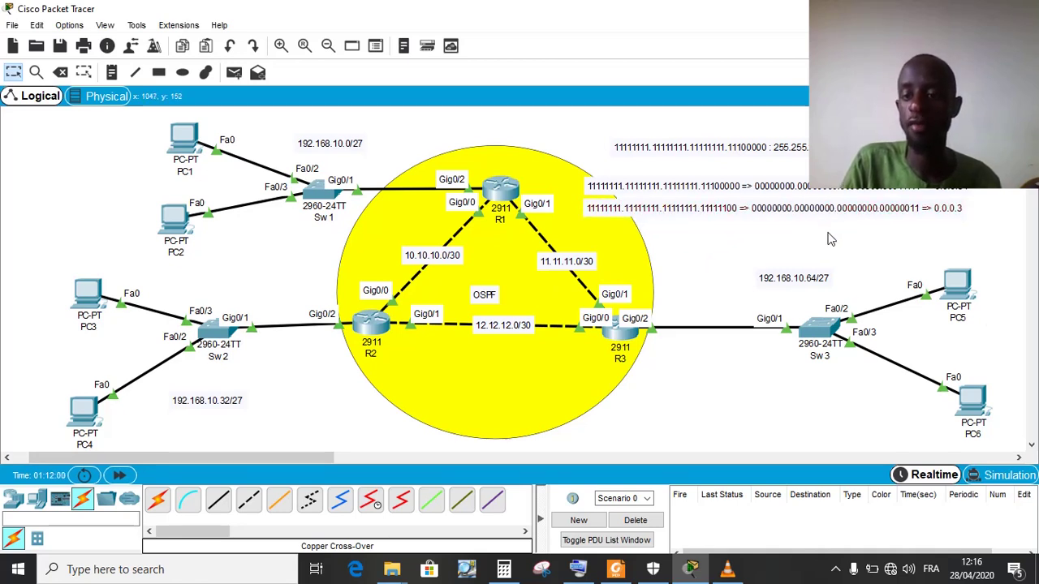
# Open the command line of router R1 and enter privileged mode with enable
pyautogui.click(500, 190)
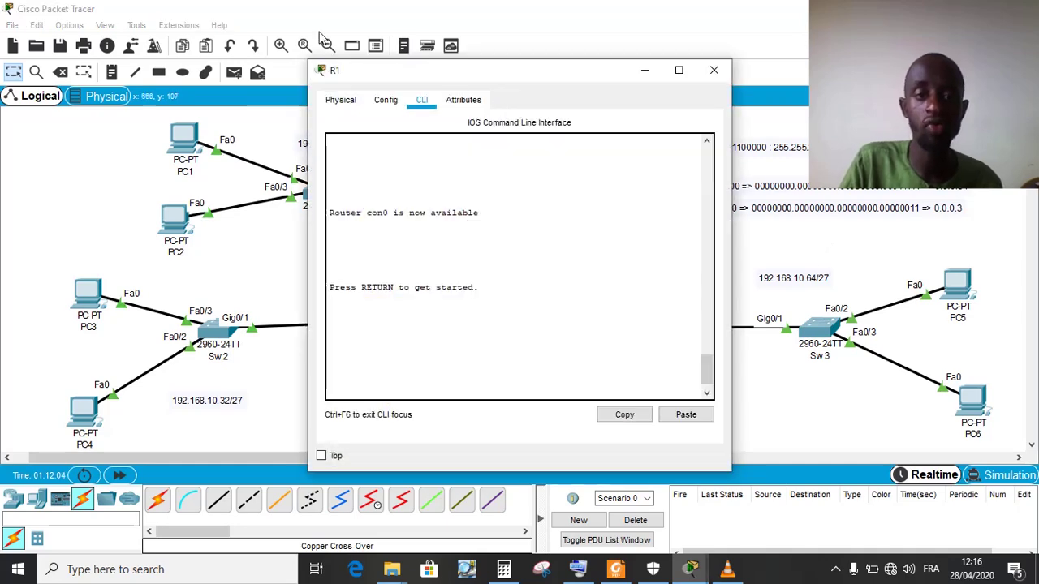
pyautogui.moveTo(493, 84); pyautogui.dragTo(529, 86)
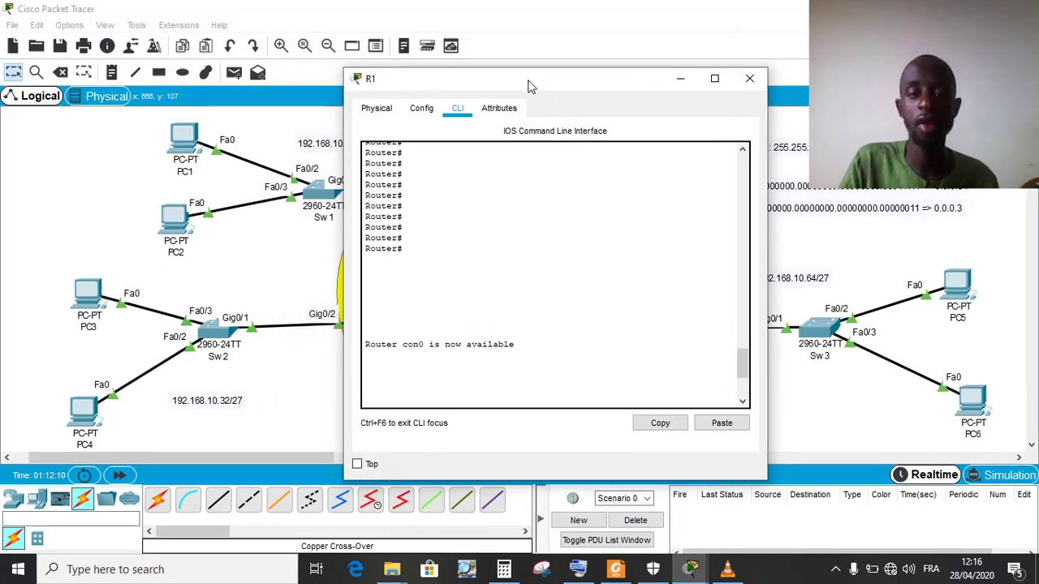
pyautogui.click(440, 400)
pyautogui.press('Return')
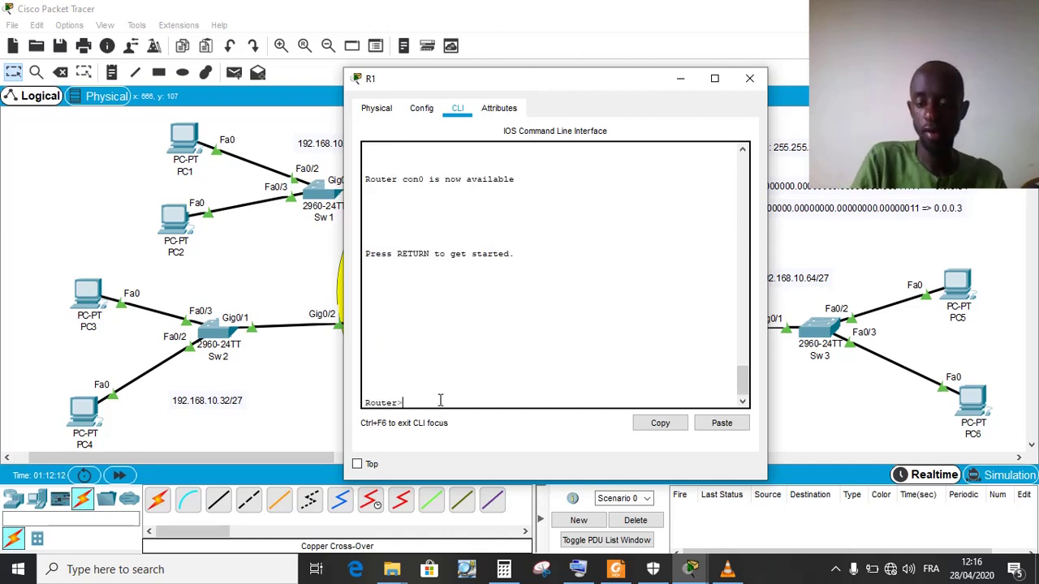
pyautogui.press('Return')
pyautogui.press('Return')
pyautogui.write('en')
pyautogui.press('Tab')
pyautogui.press('Return')
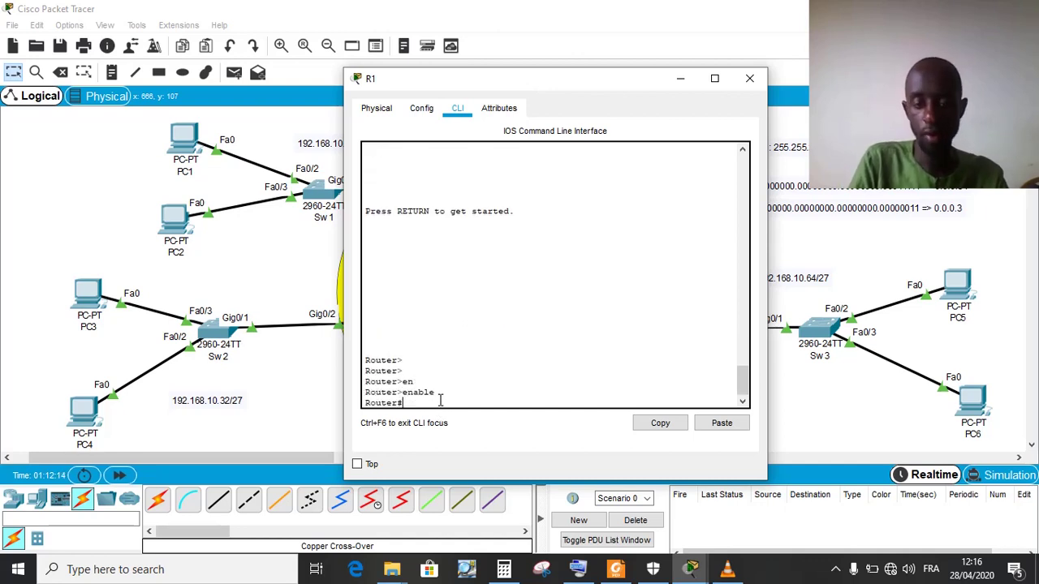
# Enter global configuration mode on R1 with configure terminal
pyautogui.write('con')
pyautogui.press('Tab')
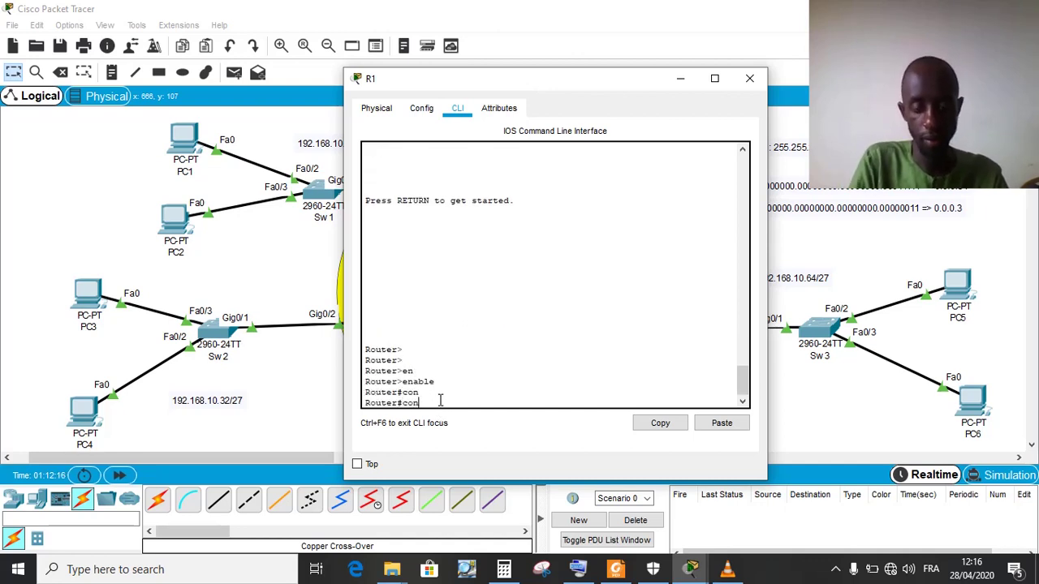
pyautogui.write('f')
pyautogui.press('Tab')
pyautogui.write('t')
pyautogui.press('Tab')
pyautogui.press('Return')
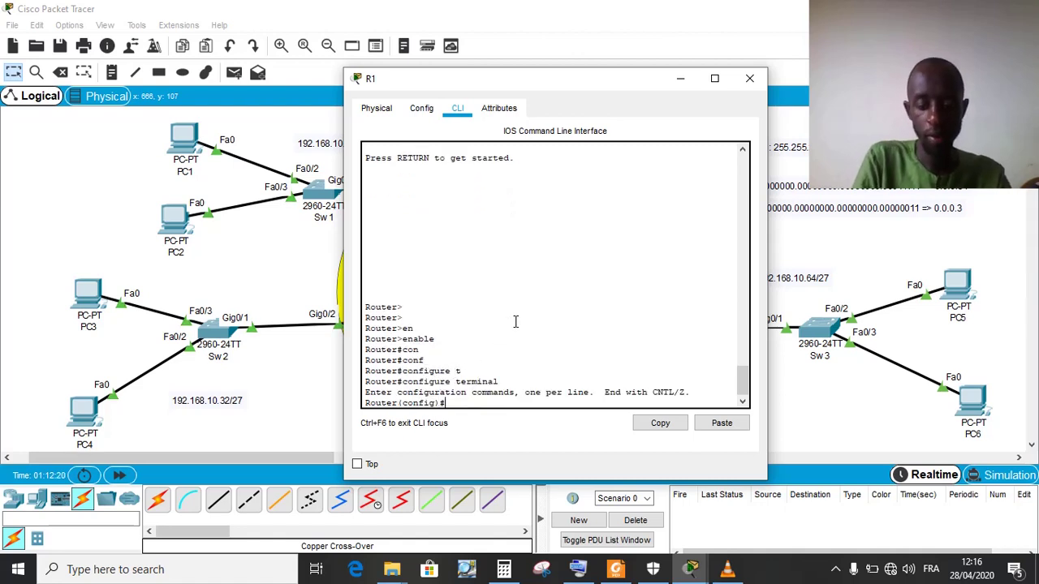
# Look up the allowed OSPF process IDs in the command help and start OSPF process 10 on R1
pyautogui.write('rou')
pyautogui.press('Tab')
pyautogui.write('os')
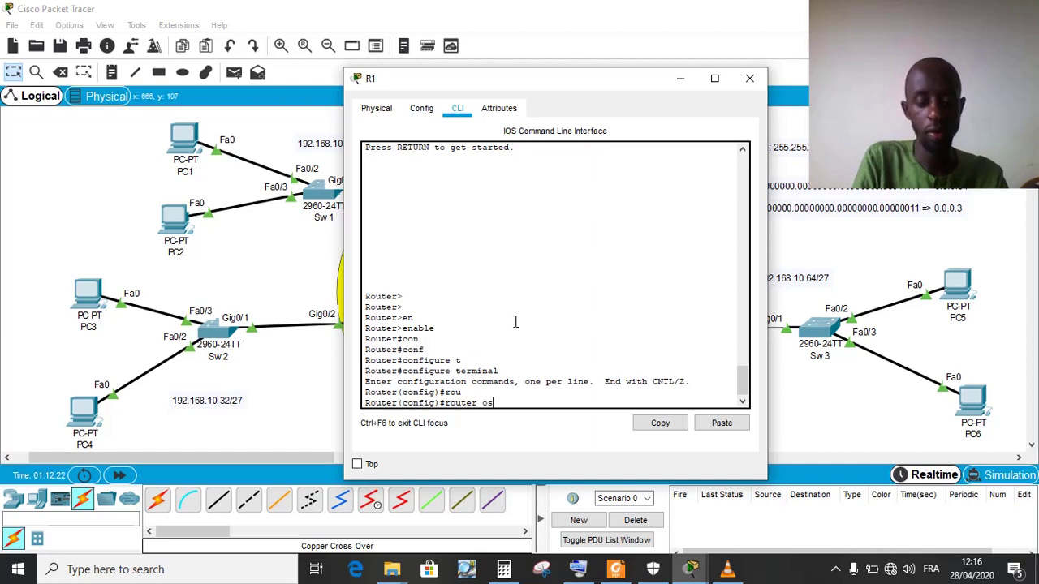
pyautogui.write('p')
pyautogui.press('Tab')
pyautogui.write('?')
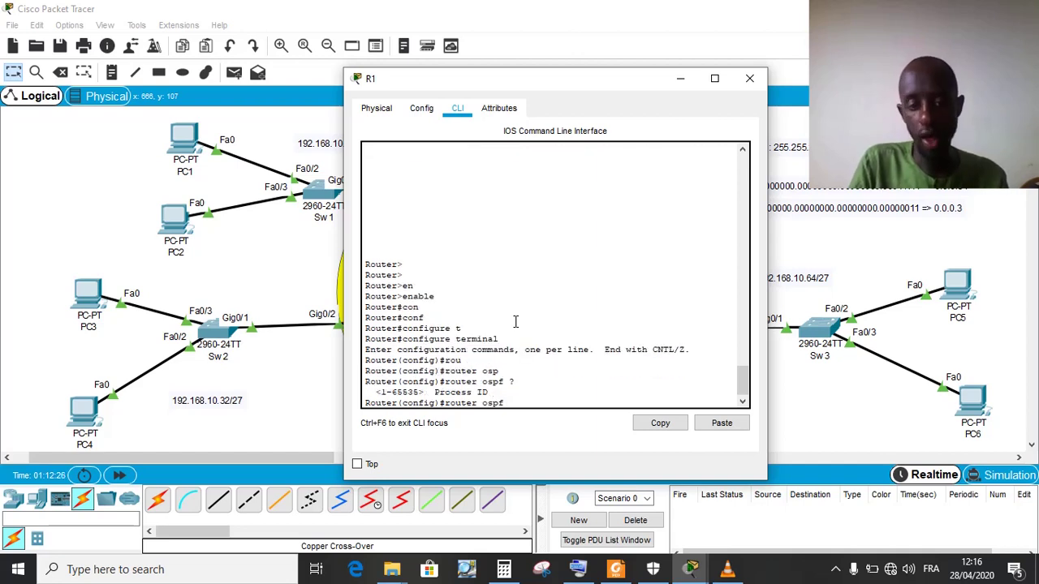
pyautogui.write('1')
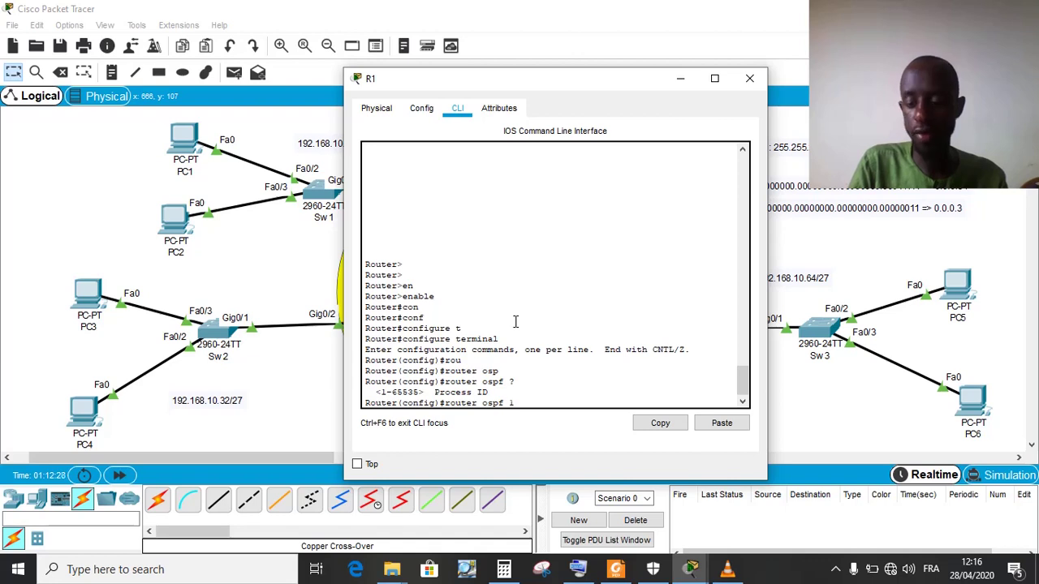
pyautogui.write('0')
pyautogui.press('Return')
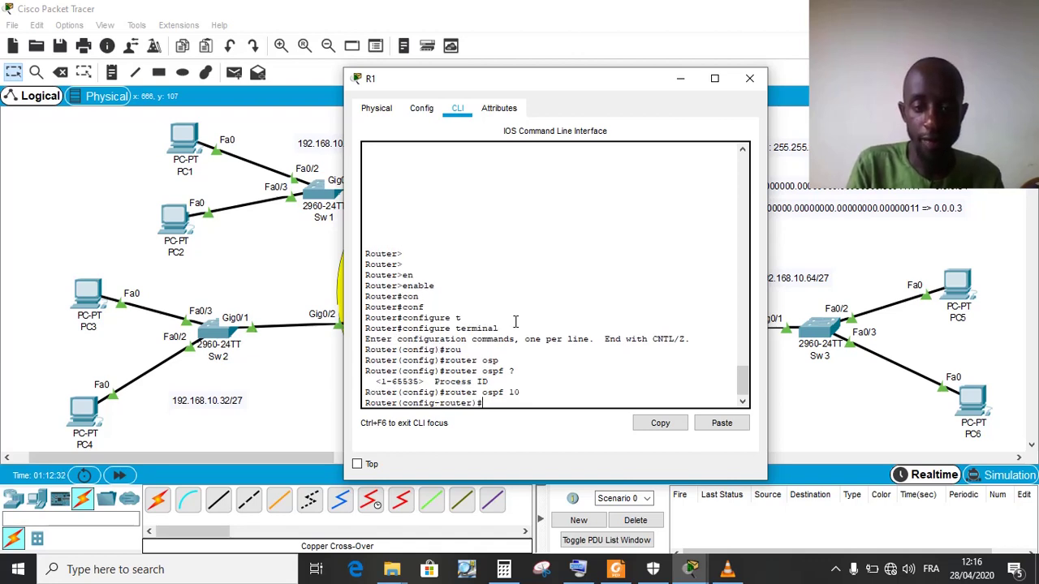
# Advertise R1's LAN in OSPF with network 192.168.10.0 0.0.0.31 area 0, keeping the topology labels and wildcard notes in sight
pyautogui.write('net')
pyautogui.press('Tab')
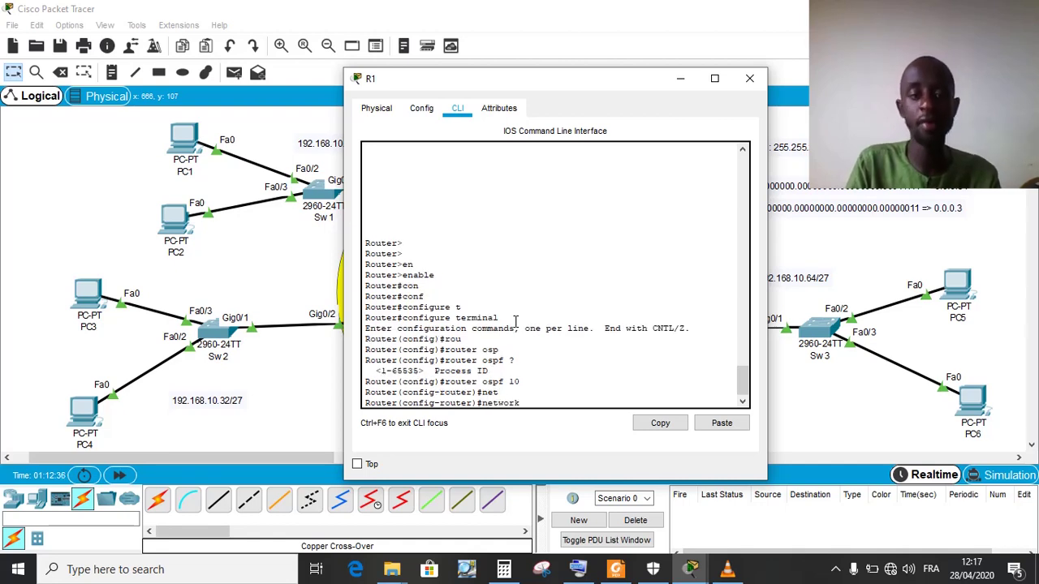
pyautogui.moveTo(480, 78); pyautogui.dragTo(666, 72)
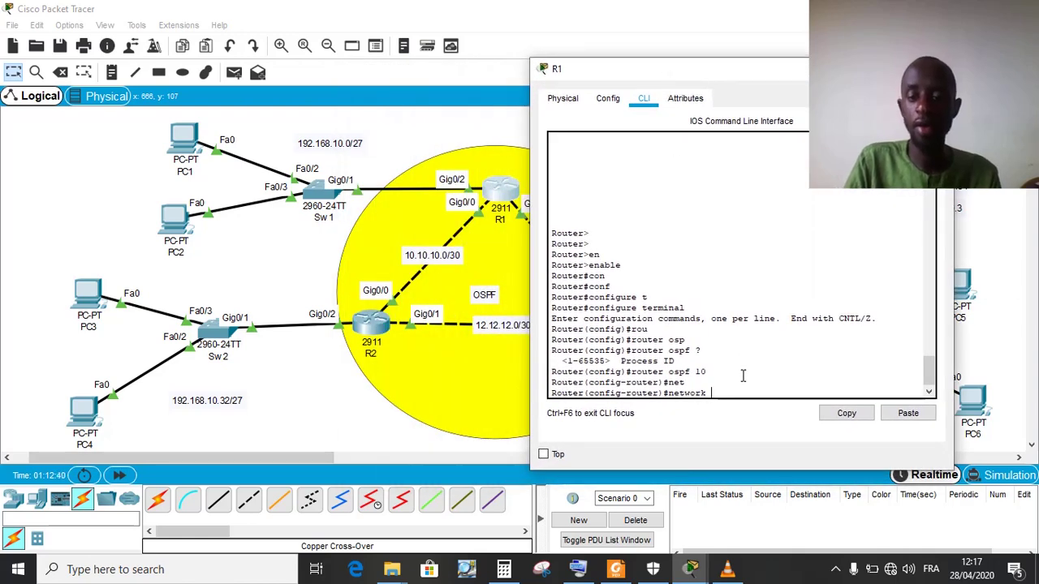
pyautogui.write('1')
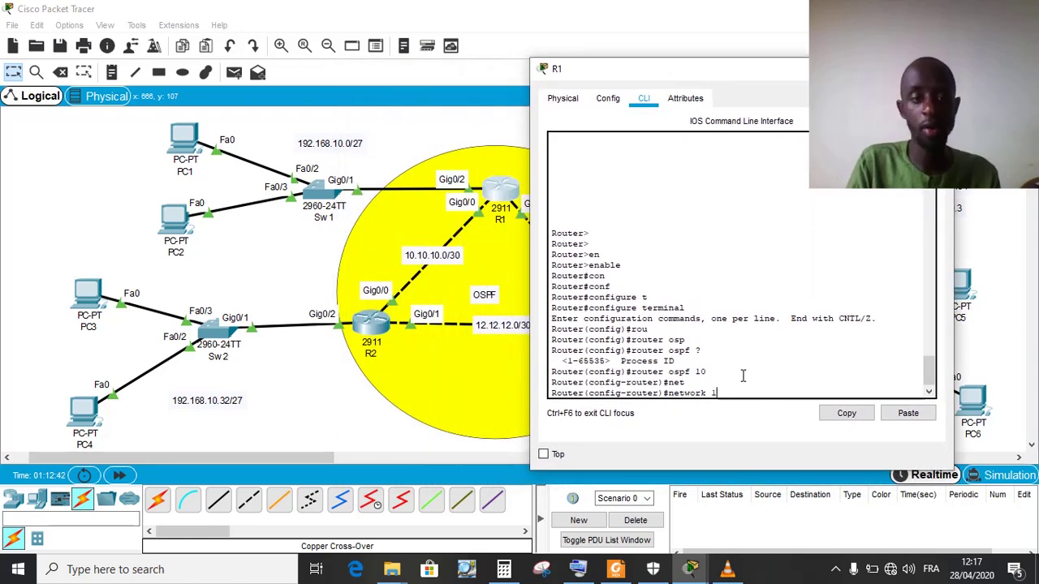
pyautogui.write('92.1')
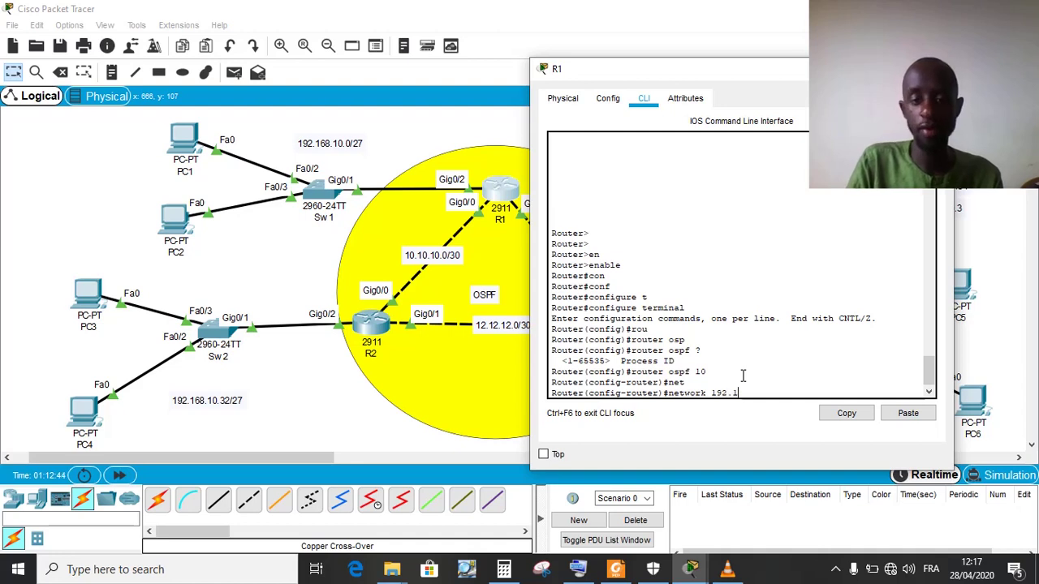
pyautogui.write('68.10')
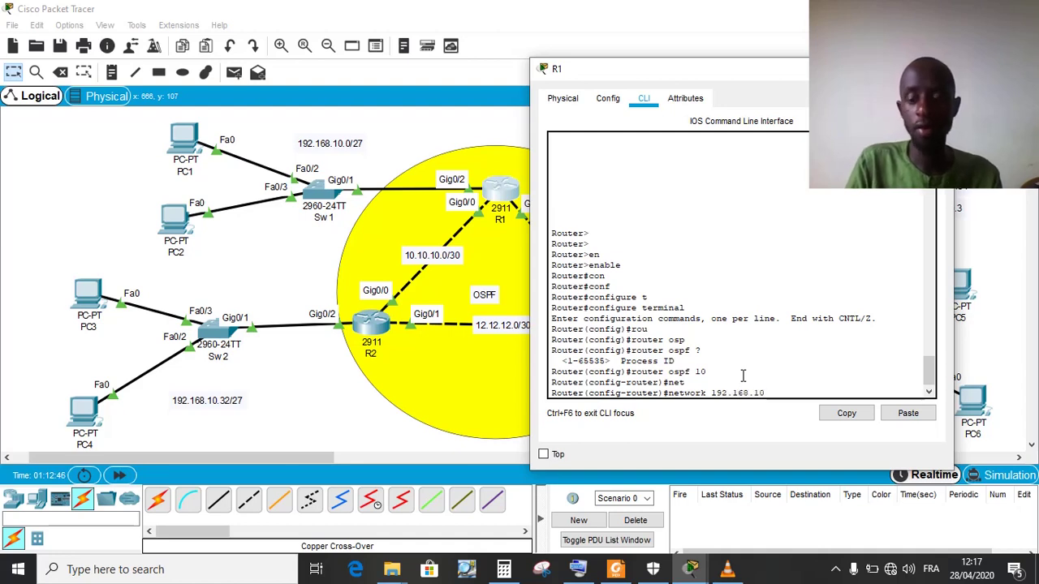
pyautogui.write('.0')
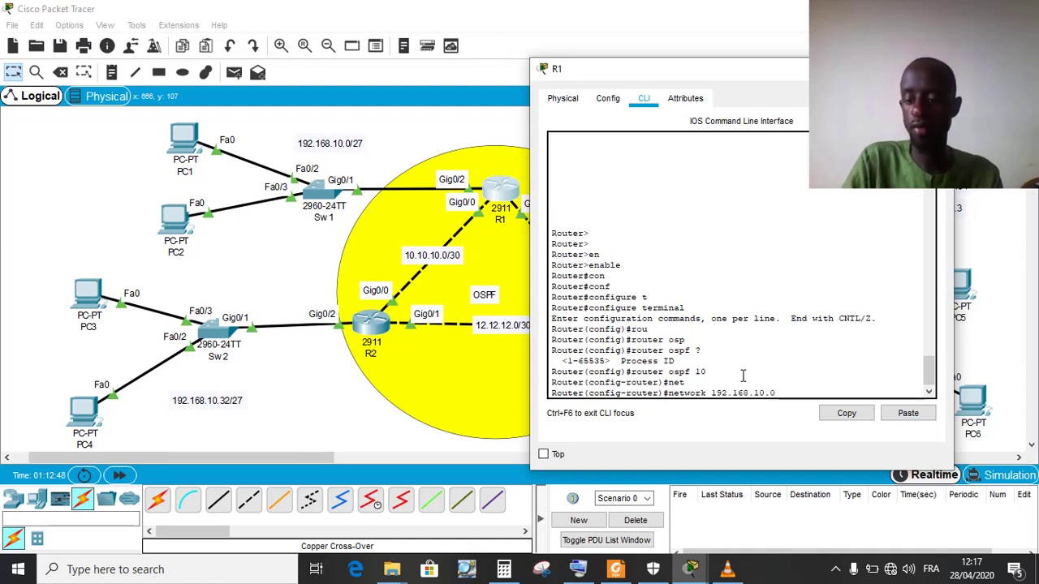
pyautogui.write(' 0.')
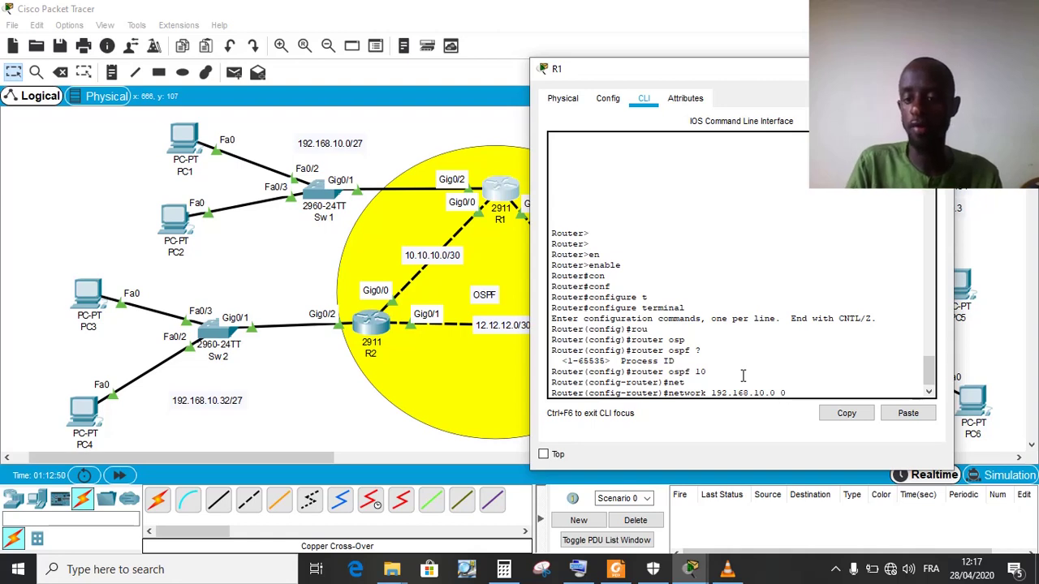
pyautogui.write('0.0.')
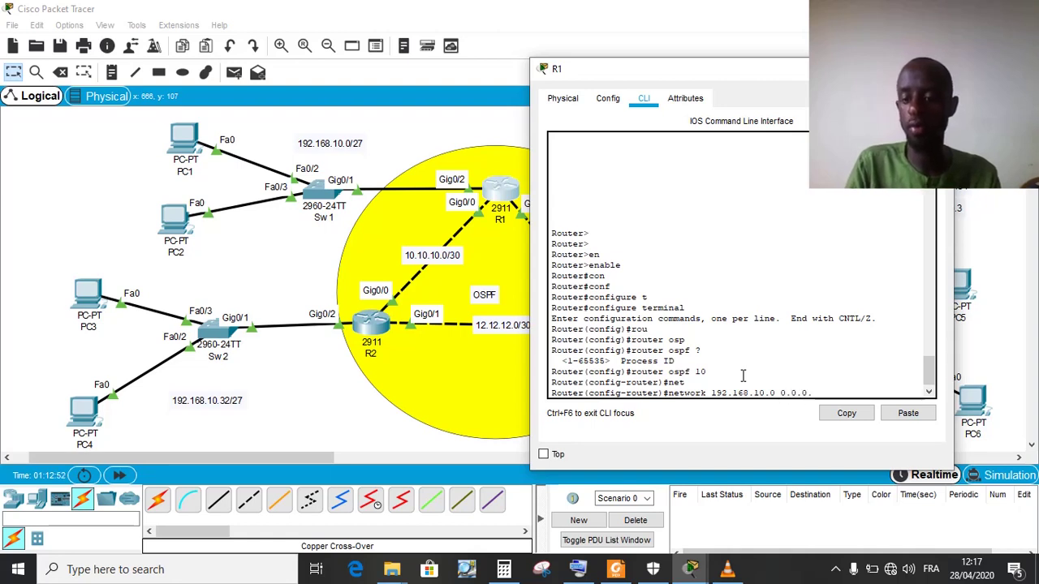
pyautogui.write('31')
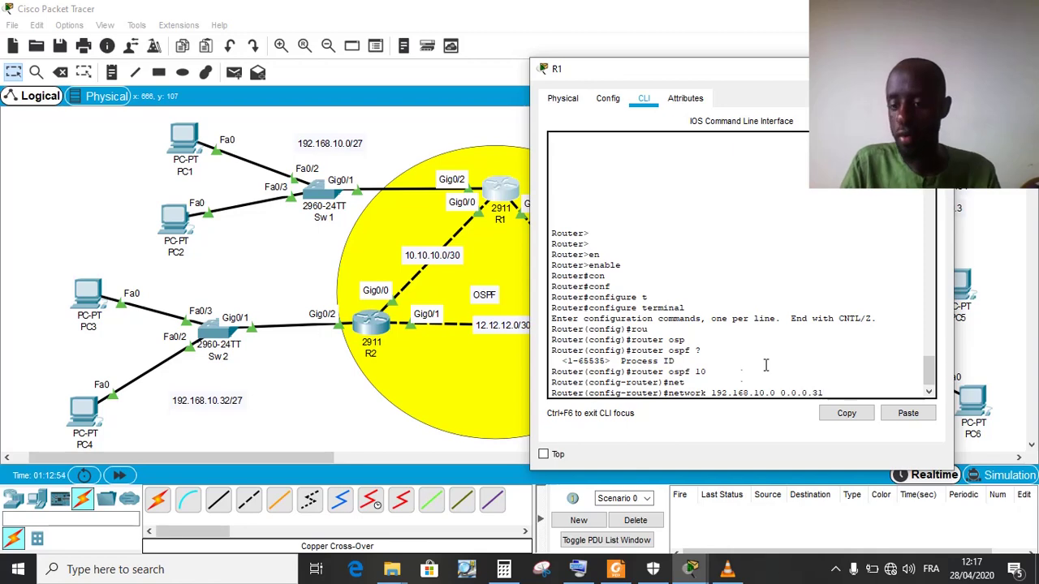
pyautogui.moveTo(755, 73); pyautogui.dragTo(380, 125)
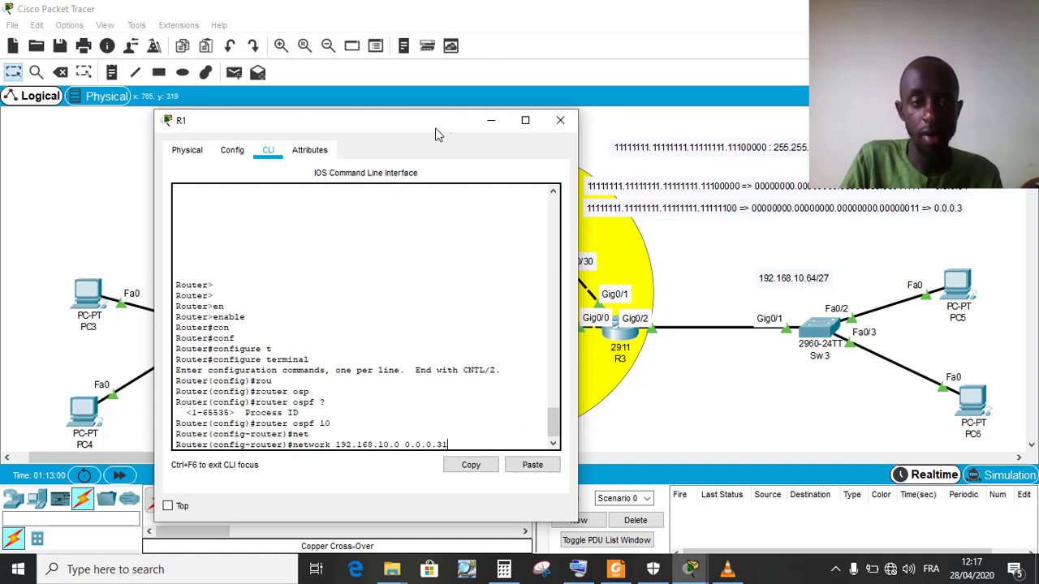
pyautogui.moveTo(437, 124); pyautogui.dragTo(792, 81)
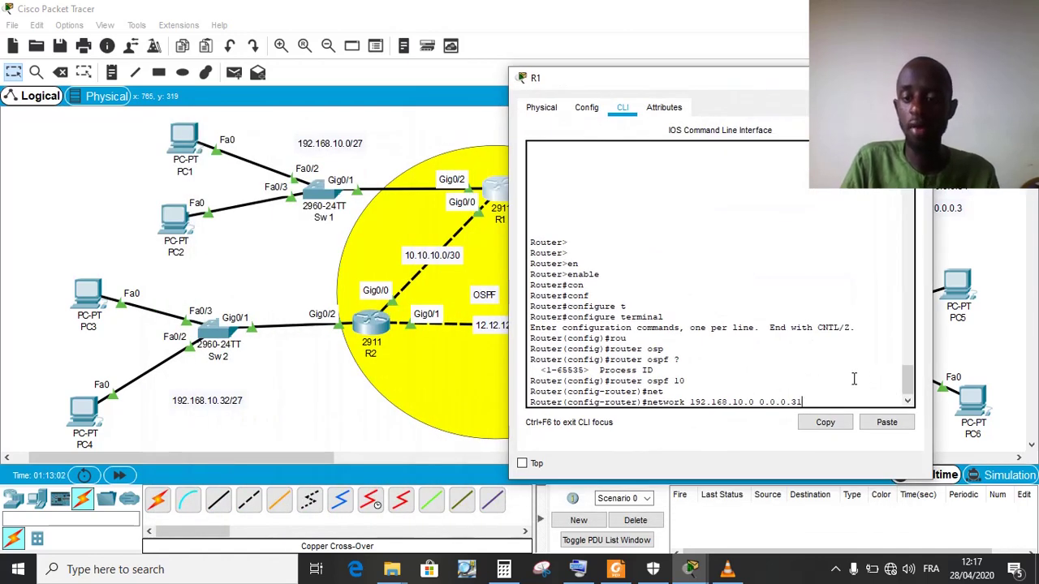
pyautogui.write('area ')
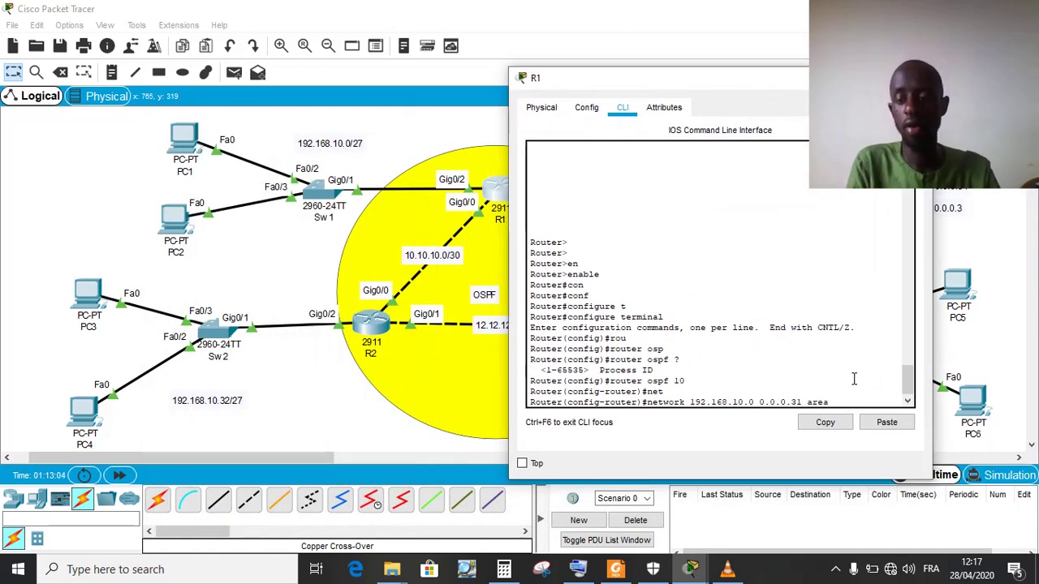
pyautogui.write('0')
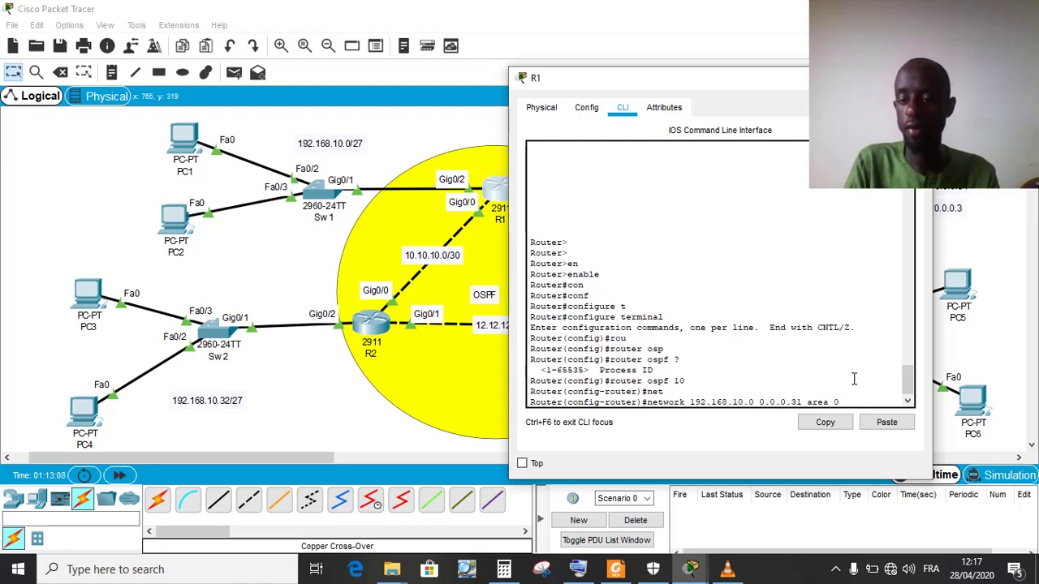
pyautogui.press('Return')
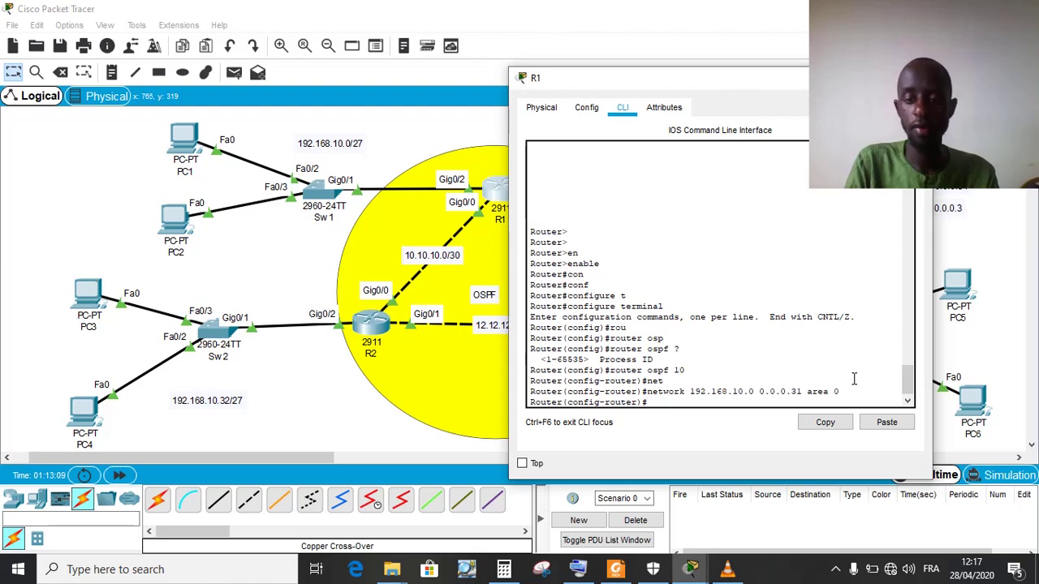
# Advertise the R1–R2 link in R1's OSPF process with network 10.10.10.0 0.0.0.3 area 0, keeping the topology labels in sight
pyautogui.write('net')
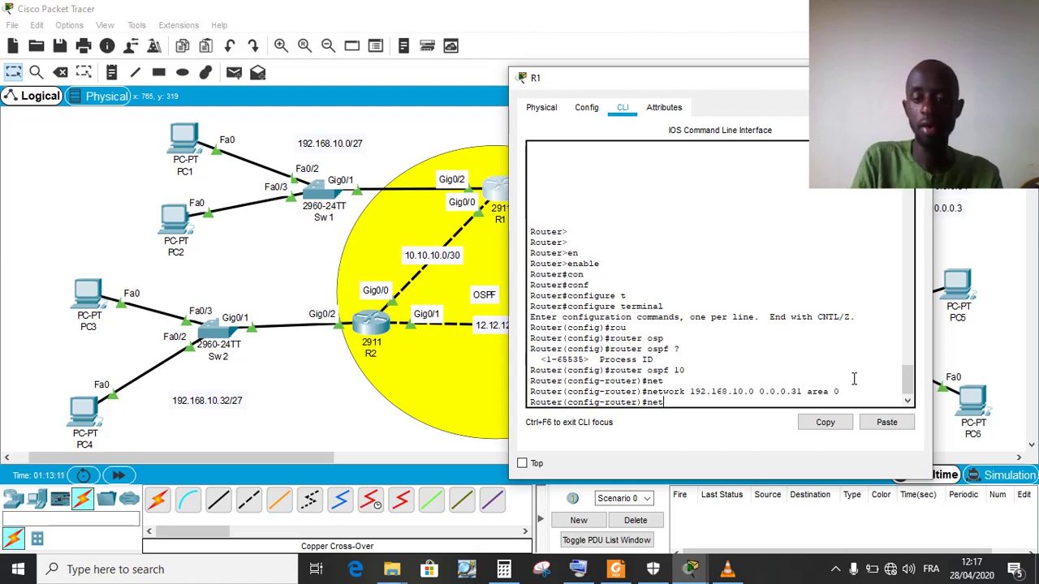
pyautogui.press('Tab')
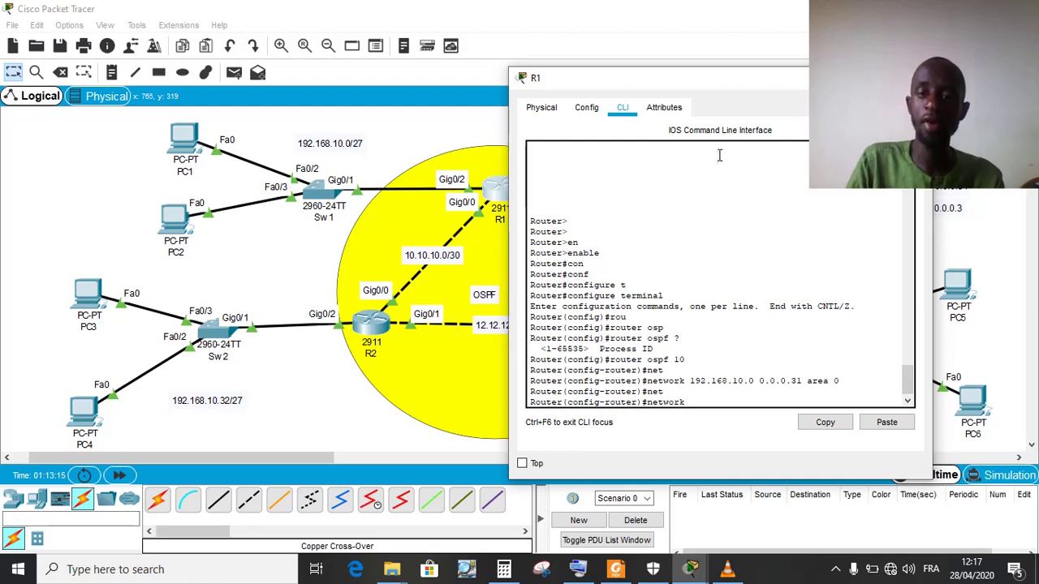
pyautogui.moveTo(704, 88); pyautogui.dragTo(797, 121)
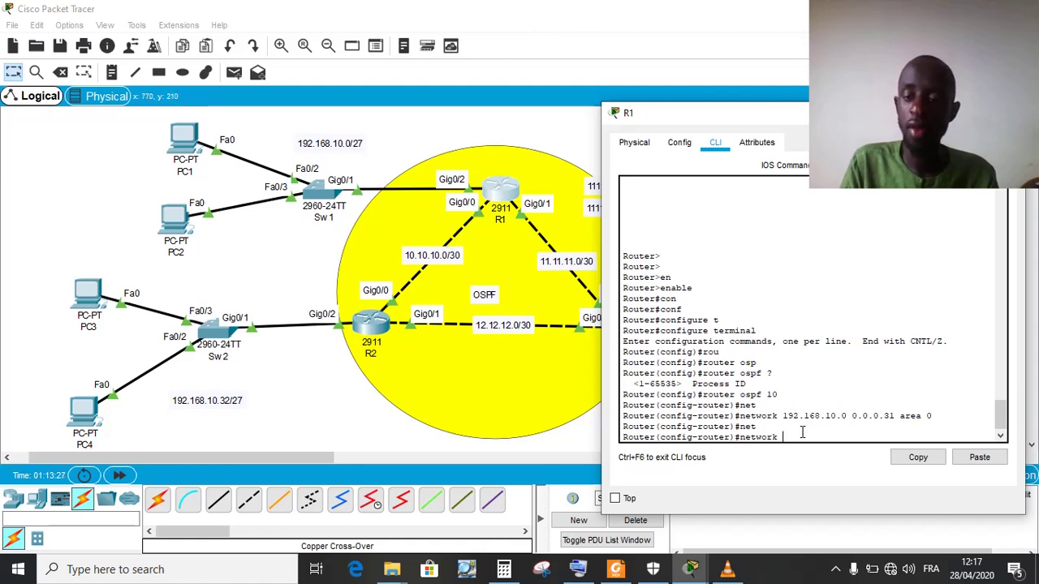
pyautogui.write('1')
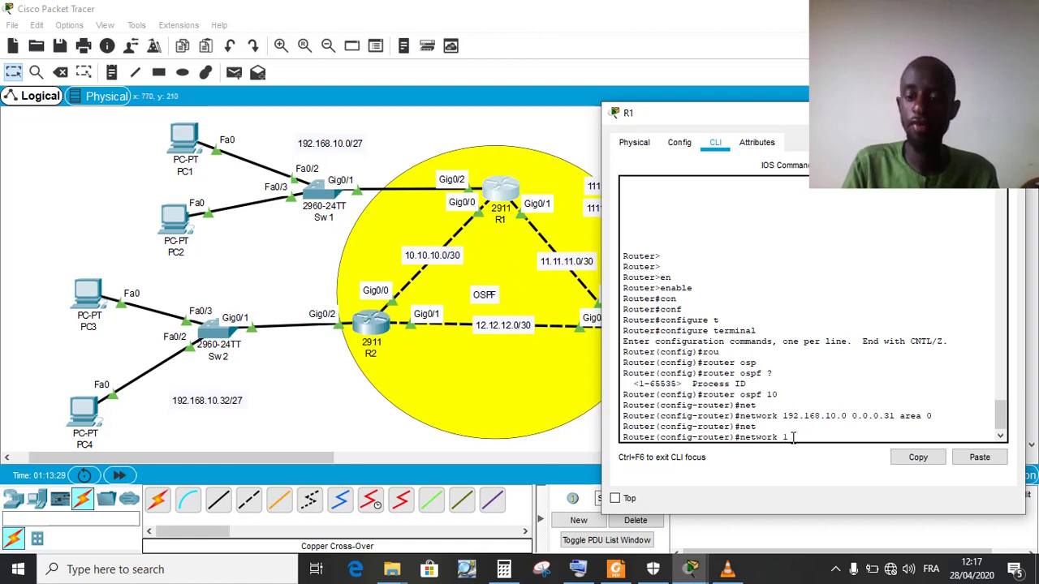
pyautogui.write('0.10.')
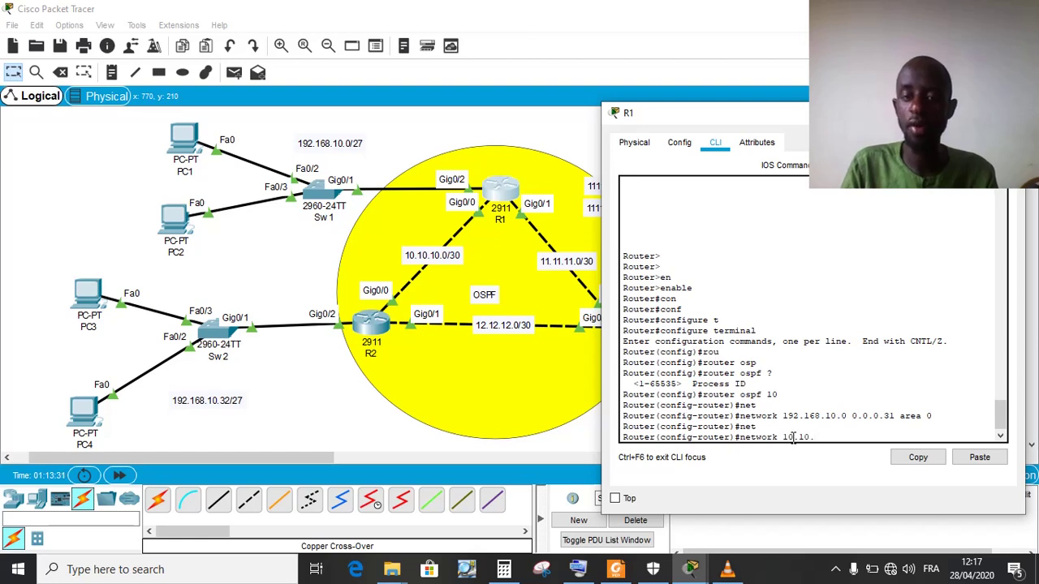
pyautogui.write('10.0 ')
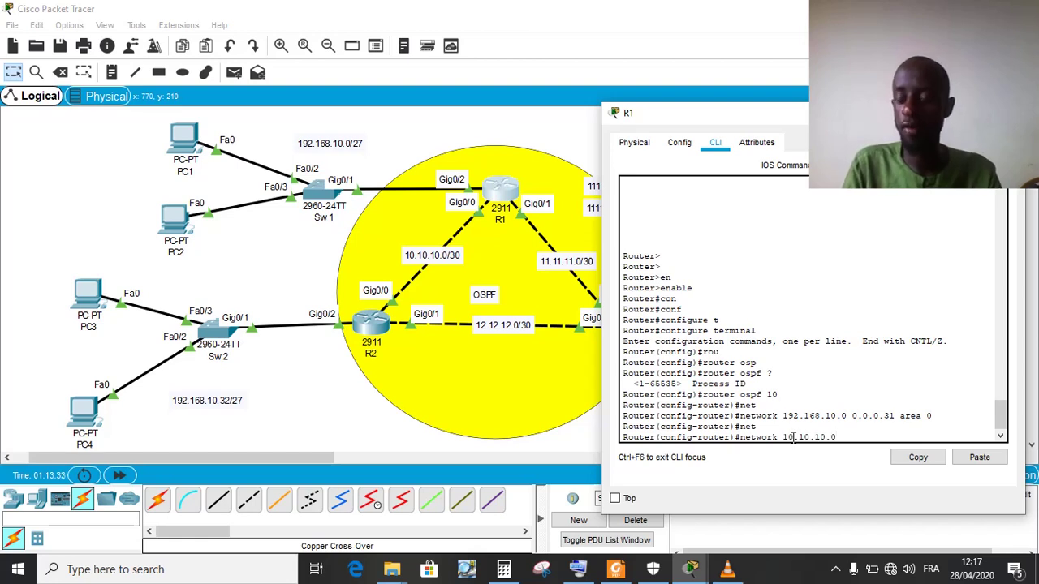
pyautogui.write('0.0.0.3')
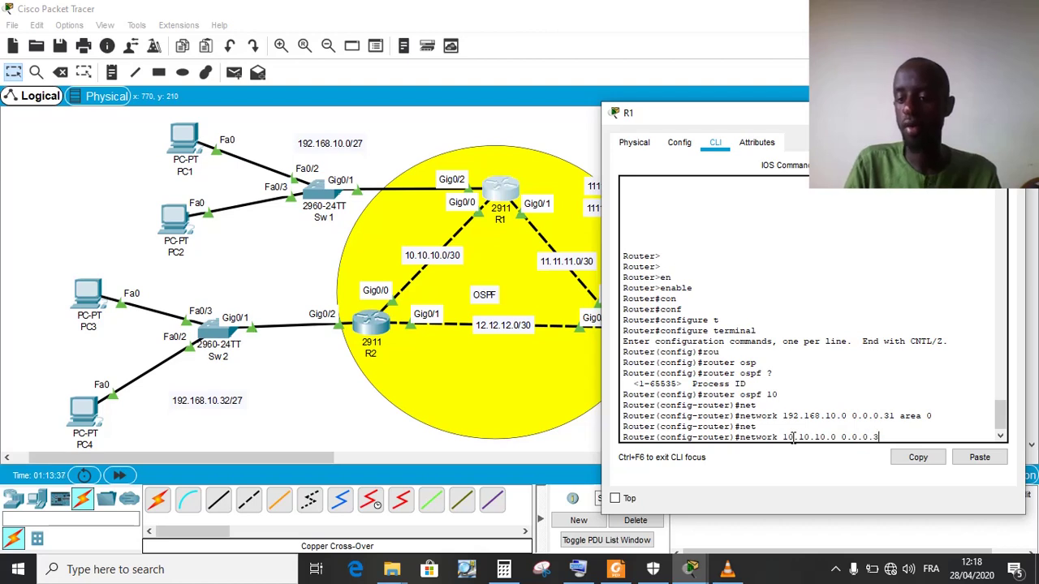
pyautogui.write(' area 0')
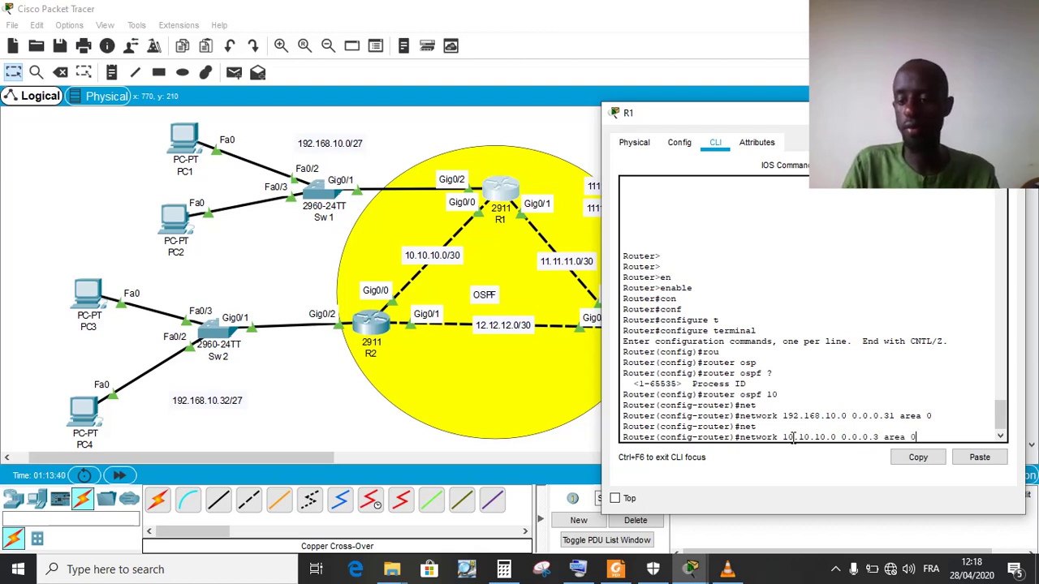
pyautogui.press('Return')
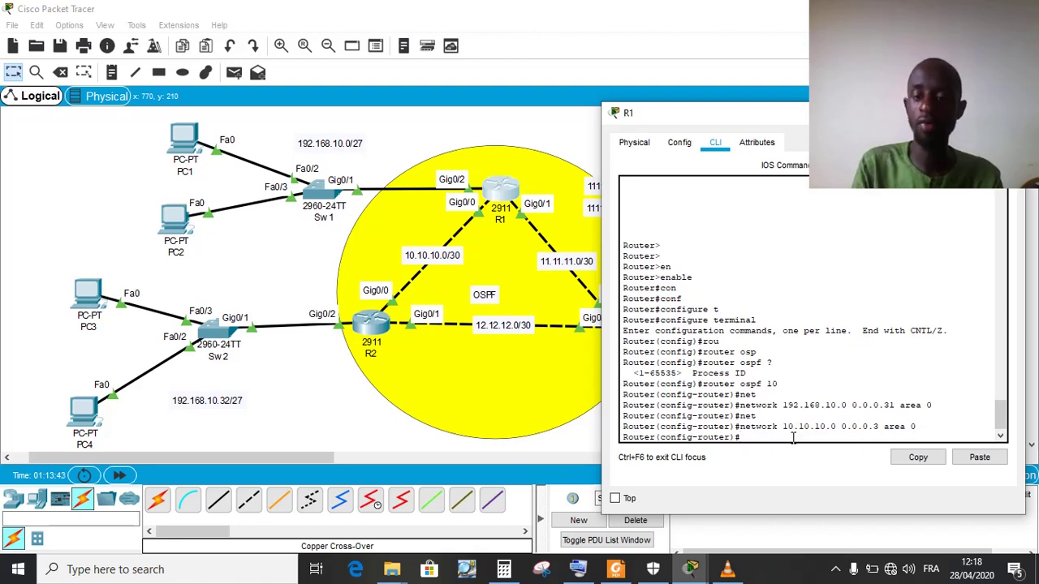
# Advertise the R1–R3 link in R1's OSPF process with network 11.11.11.0 0.0.0.3 area 0
pyautogui.write('net')
pyautogui.press('Tab')
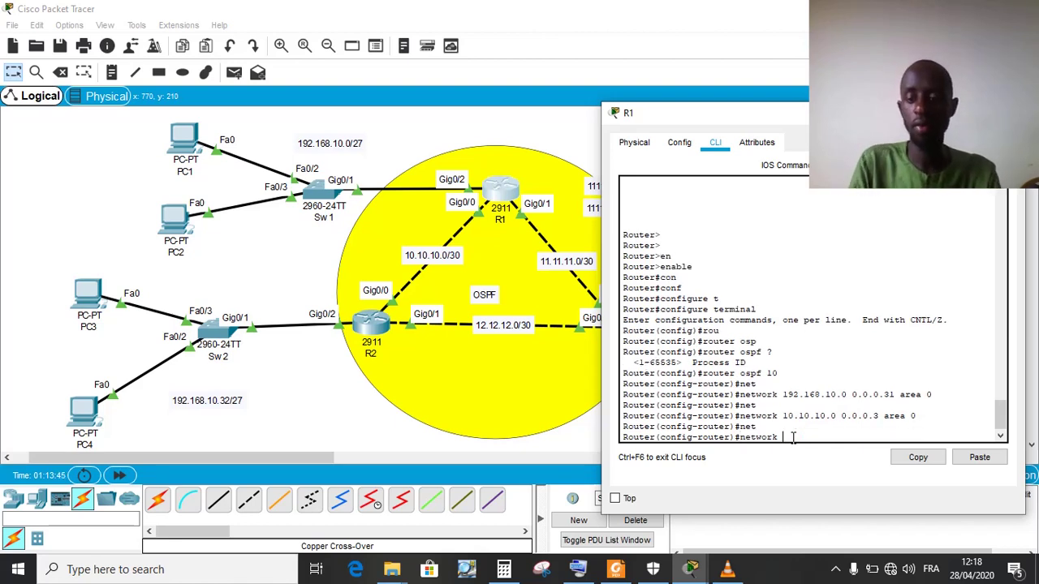
pyautogui.write('11')
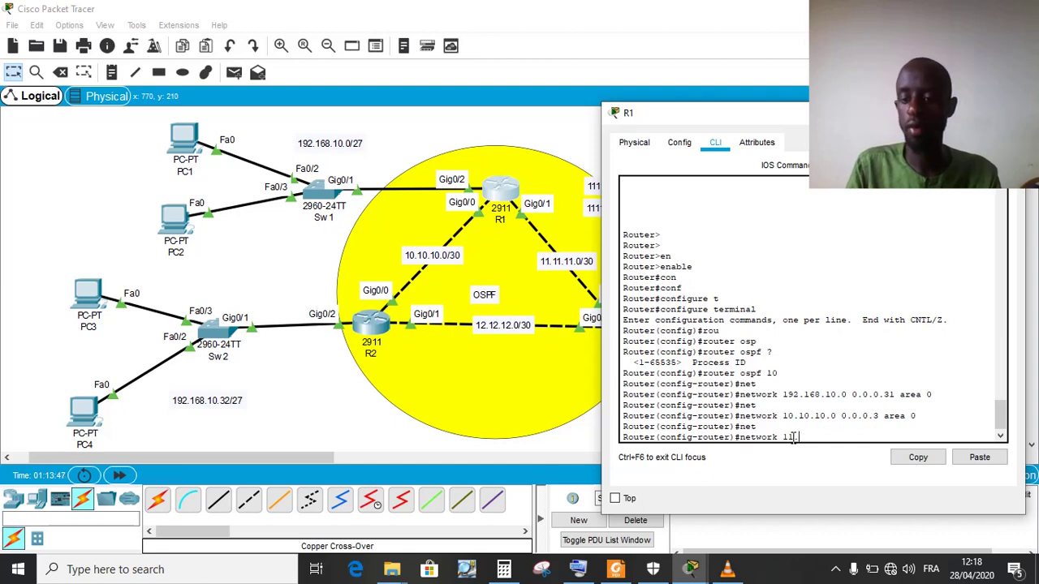
pyautogui.write('.')
pyautogui.write('11.11')
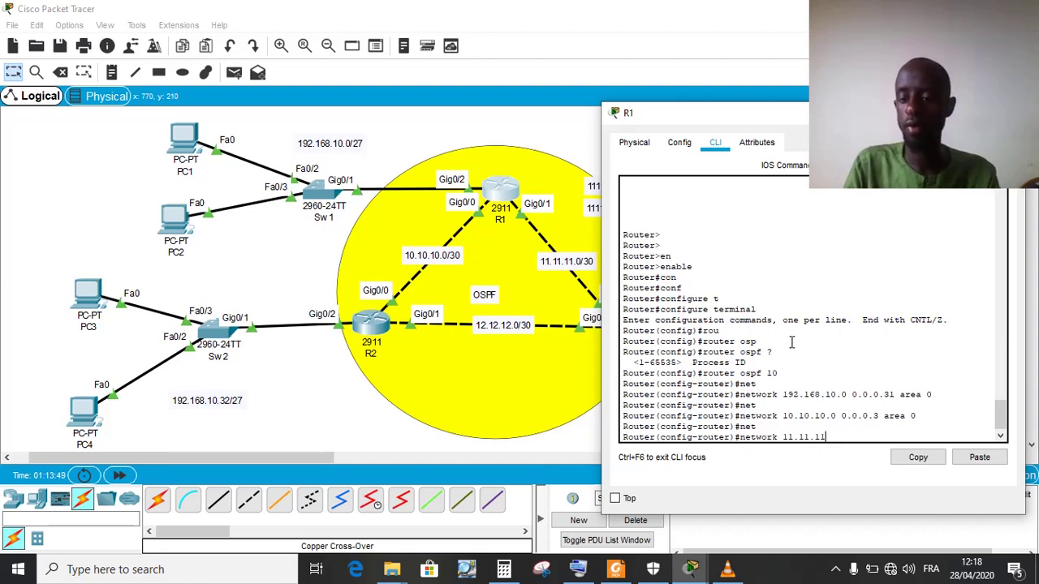
pyautogui.write('.0 0.')
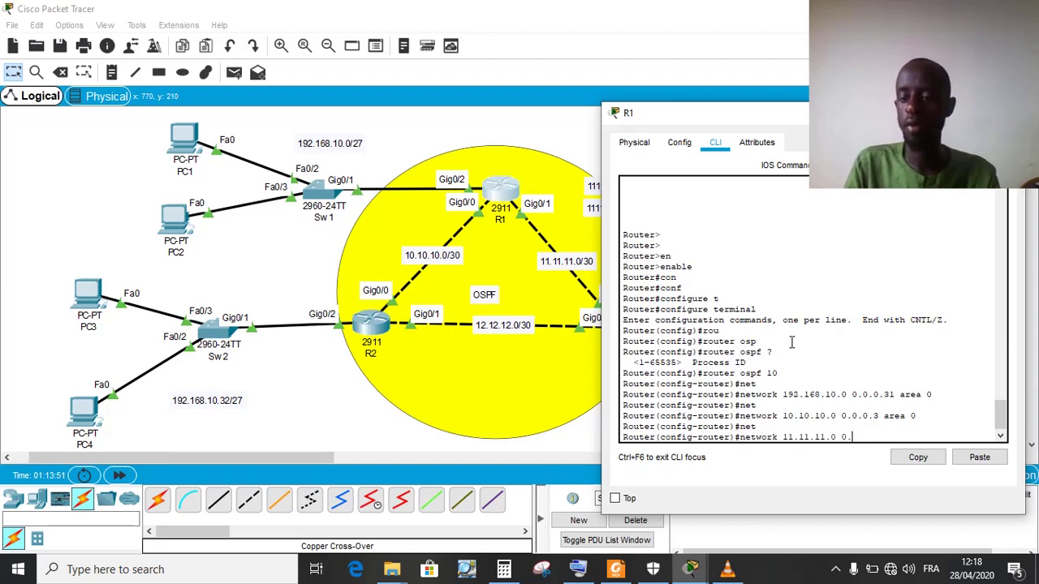
pyautogui.write('0.0.')
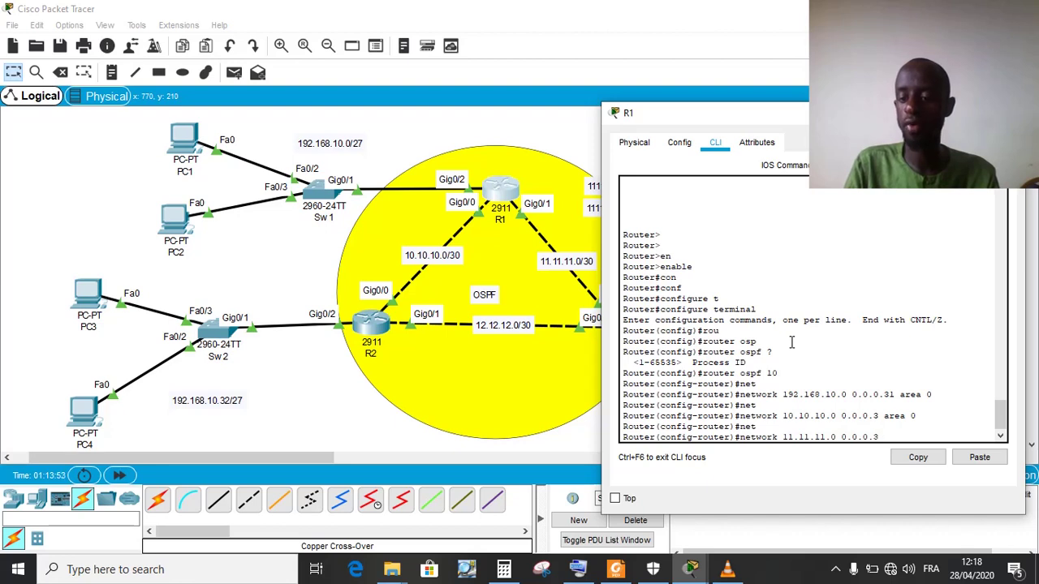
pyautogui.write('3 a')
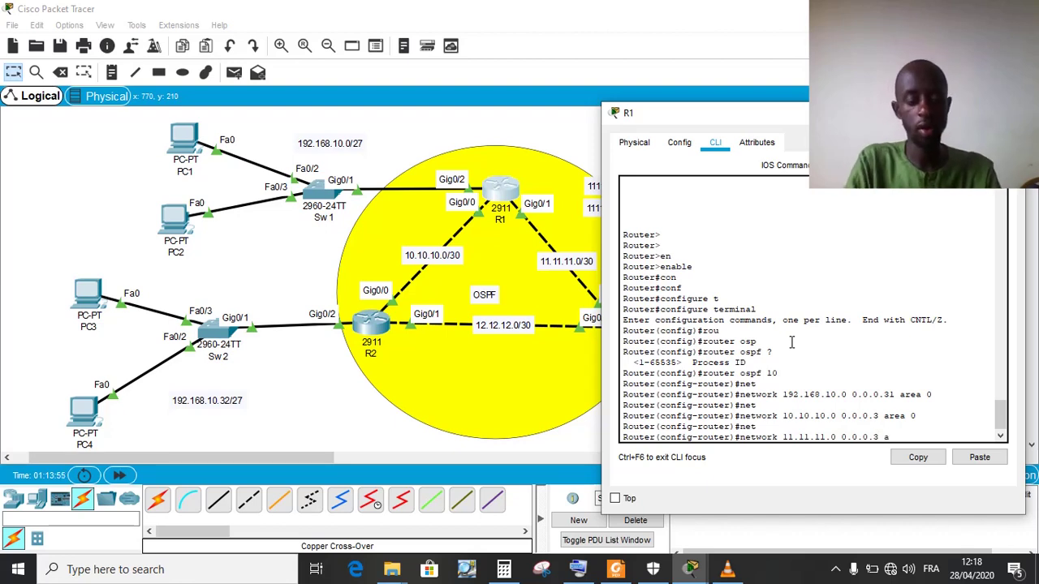
pyautogui.write('rea')
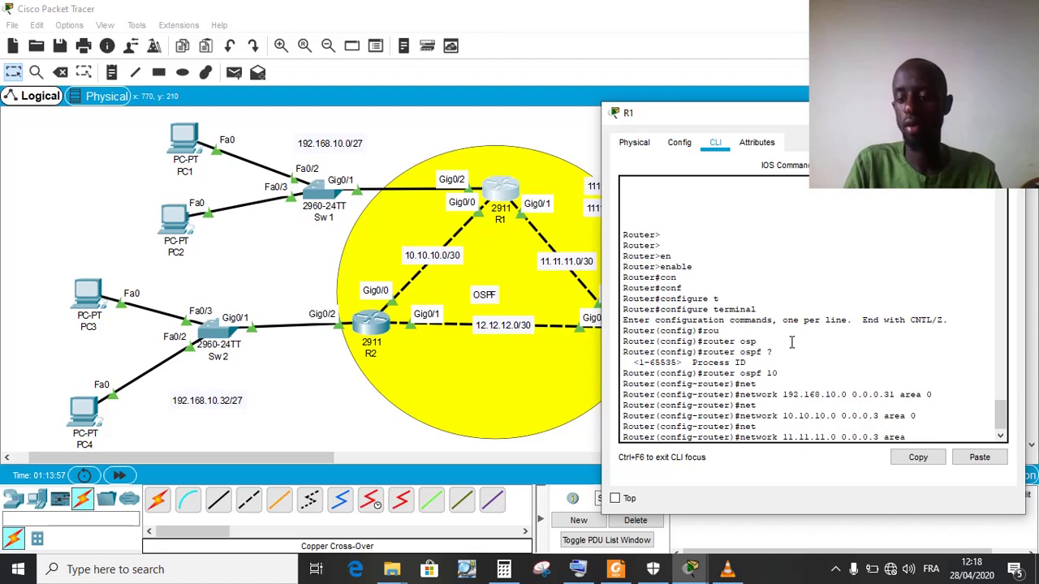
pyautogui.write(' 0')
pyautogui.press('Return')
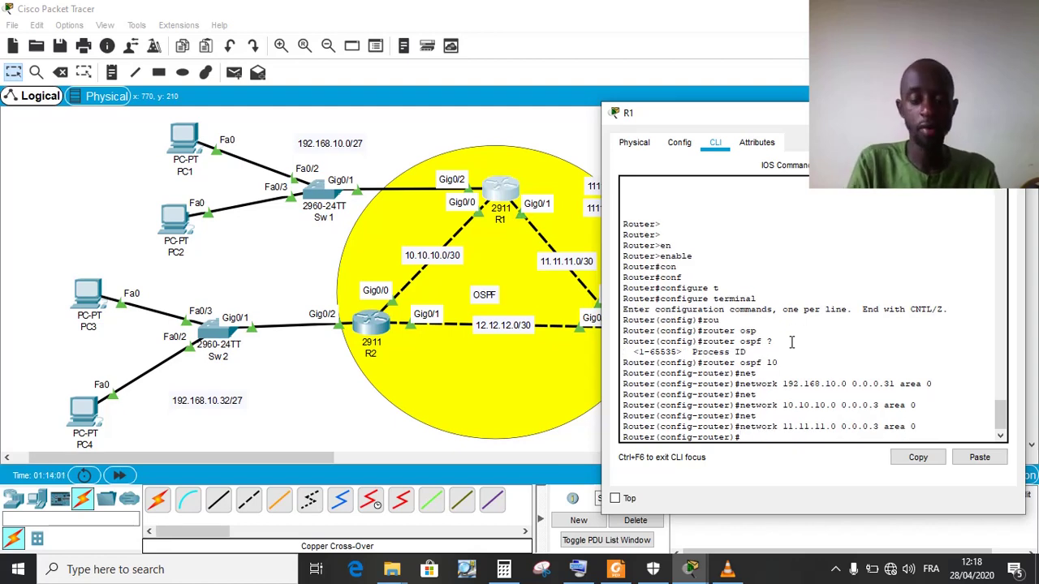
# Leave configuration mode on R1 with end and save the configuration with wr
pyautogui.write('end')
pyautogui.press('Return')
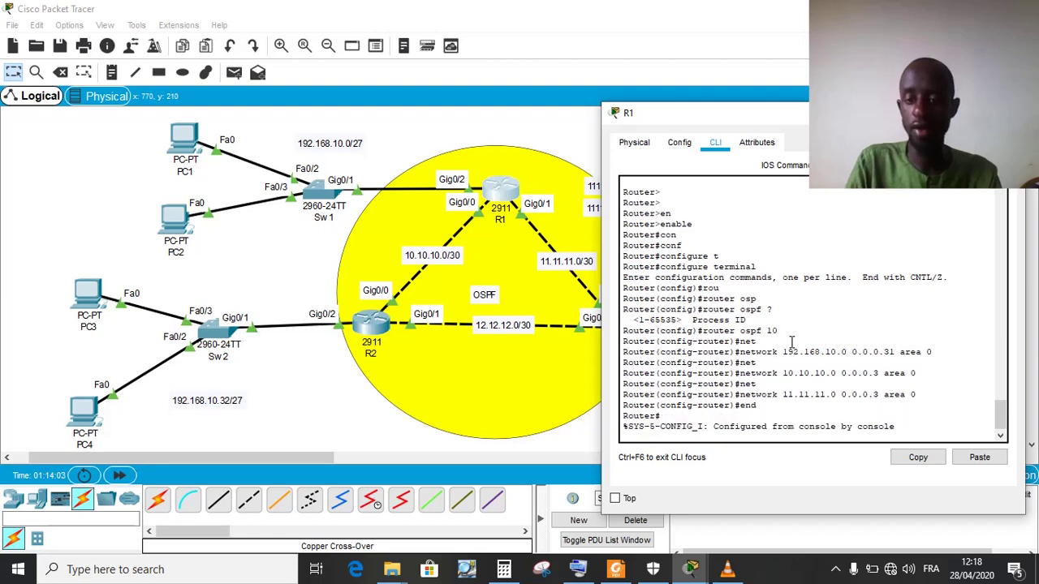
pyautogui.write('wr')
pyautogui.press('Return')
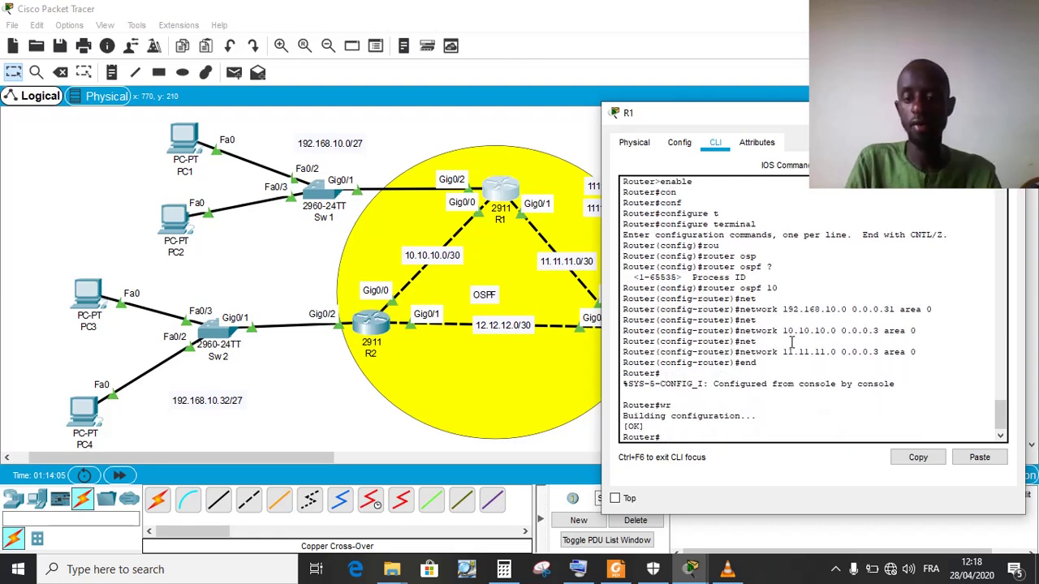
pyautogui.press('Return')
# Display R1's running configuration with show running-config and page through it as far as the router ospf 10 section
pyautogui.write('sh')
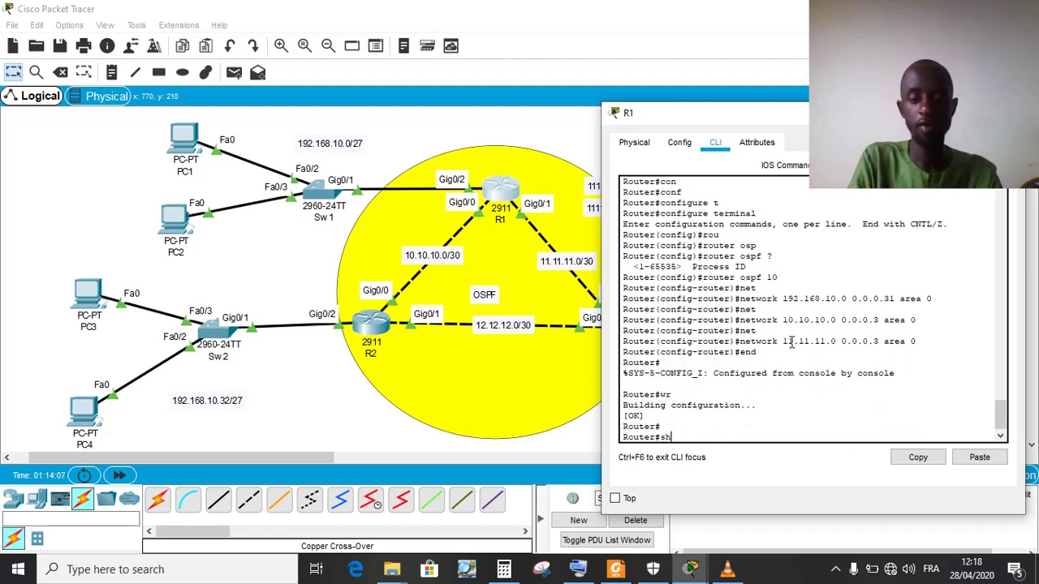
pyautogui.press('Tab')
pyautogui.write('ru')
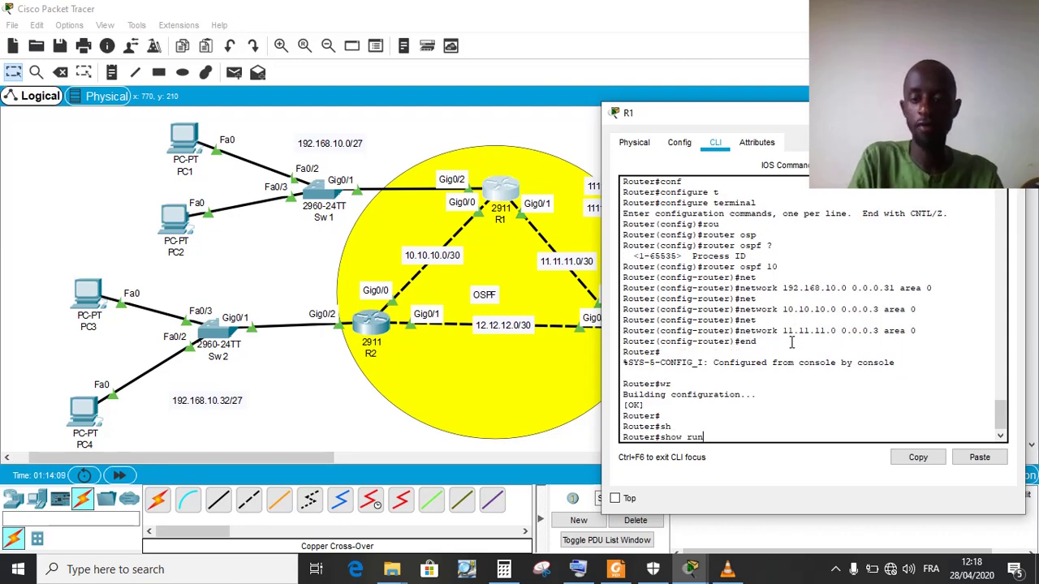
pyautogui.press('Tab')
pyautogui.press('Return')
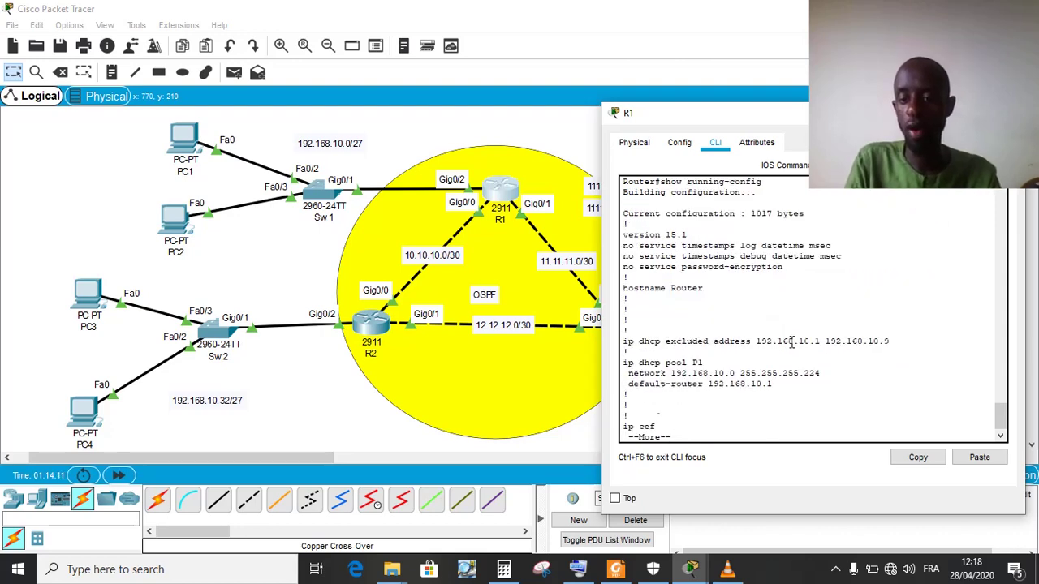
pyautogui.press('space')
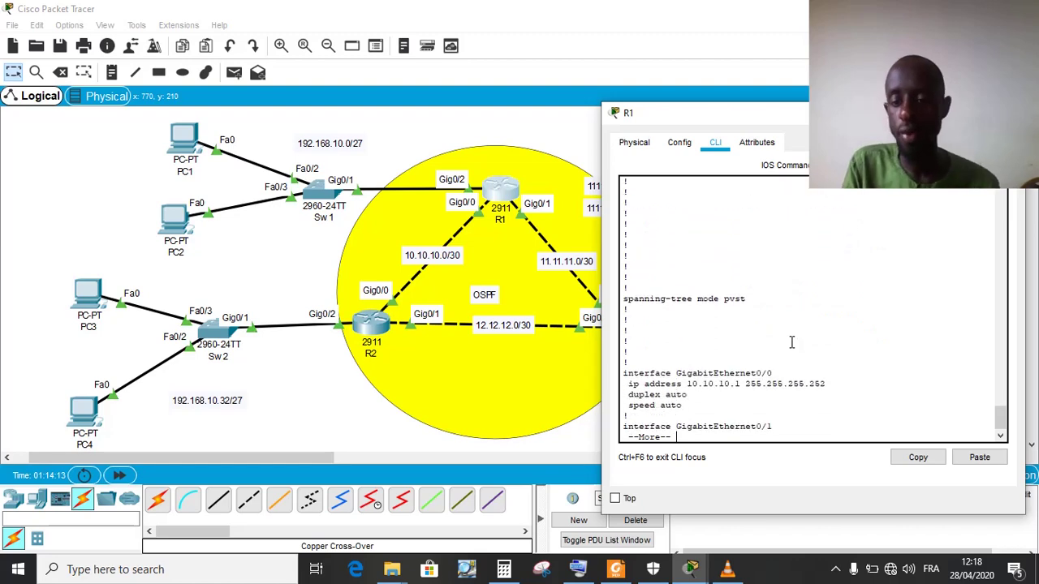
pyautogui.press('Return')
pyautogui.press('Return')
pyautogui.press('Return')
pyautogui.press('Return')
pyautogui.press('Return')
pyautogui.press('Return')
pyautogui.press('Return')
pyautogui.press('Return')
pyautogui.press('Return')
pyautogui.press('Return')
pyautogui.press('Return')
pyautogui.press('Return')
pyautogui.press('Return')
pyautogui.press('Return')
pyautogui.press('Return')
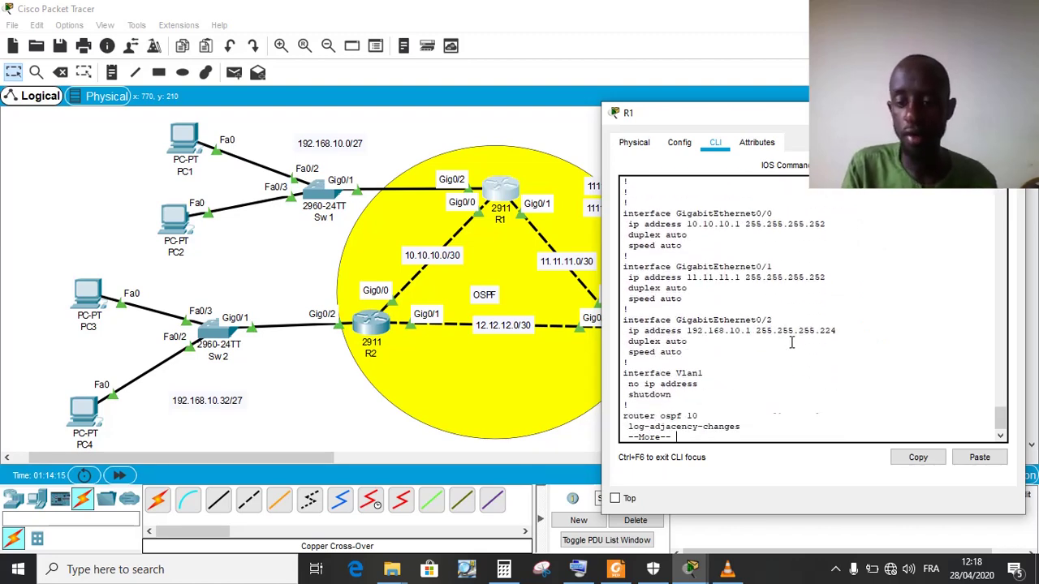
pyautogui.press('Return')
pyautogui.press('Return')
pyautogui.press('Return')
pyautogui.press('Return')
pyautogui.press('Return')
pyautogui.press('Return')
pyautogui.press('Return')
pyautogui.press('Return')
pyautogui.press('Return')
pyautogui.press('Return')
pyautogui.press('Return')
pyautogui.press('Return')
pyautogui.press('Return')
pyautogui.press('Return')
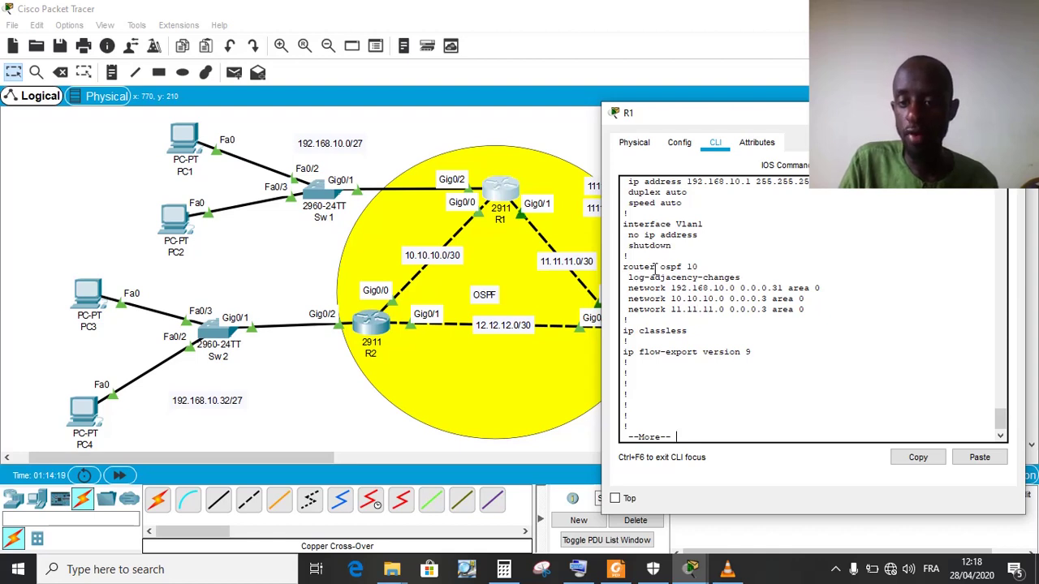
# Examine the router ospf 10 block and its network statements, and page through the rest of the listing back to the prompt
pyautogui.moveTo(623, 267); pyautogui.dragTo(813, 313)
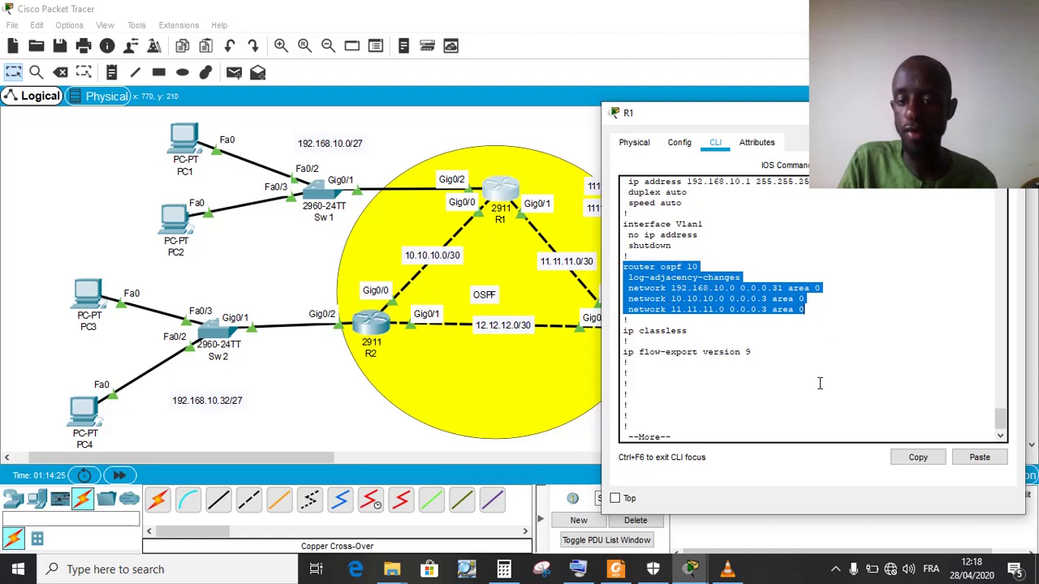
pyautogui.click(781, 410)
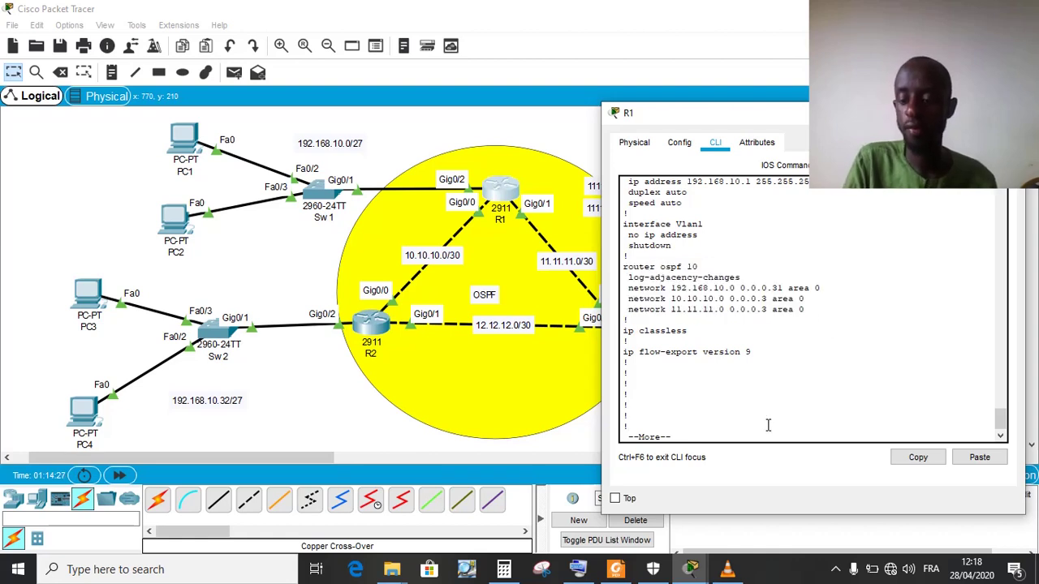
pyautogui.press('Return')
pyautogui.press('Return')
pyautogui.press('Return')
pyautogui.press('Return')
pyautogui.press('Return')
pyautogui.press('Return')
pyautogui.press('Return')
pyautogui.press('Return')
pyautogui.press('Return')
pyautogui.press('Return')
pyautogui.press('Return')
pyautogui.press('Return')
pyautogui.press('Return')
pyautogui.press('Return')
pyautogui.press('Return')
pyautogui.press('Return')
pyautogui.press('Return')
pyautogui.press('Return')
pyautogui.press('Return')
pyautogui.press('Return')
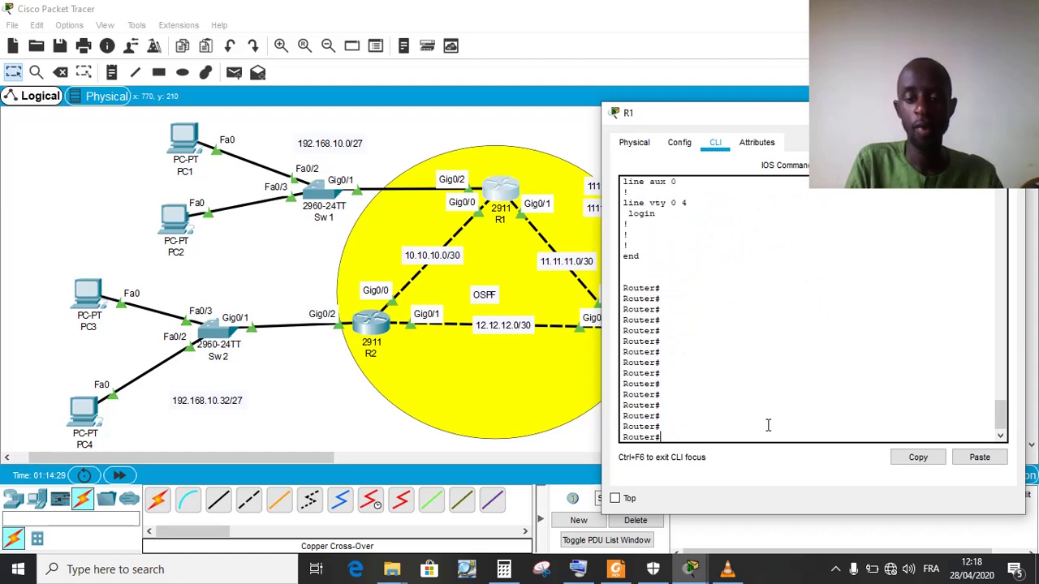
pyautogui.write('sh')
pyautogui.press('Tab')
pyautogui.write('i')
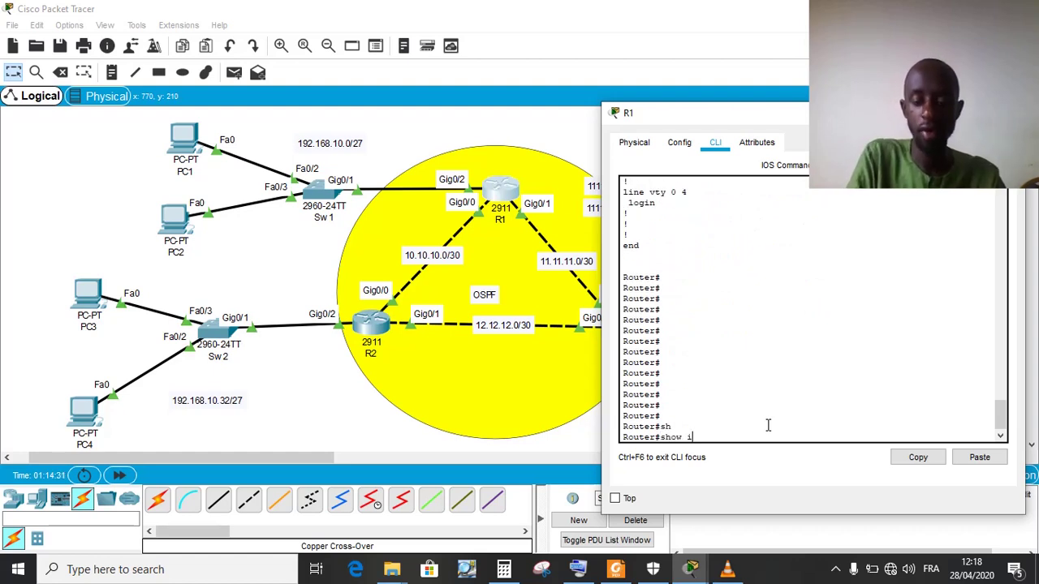
pyautogui.write('p')
pyautogui.press('Tab')
pyautogui.write('rou')
pyautogui.press('Tab')
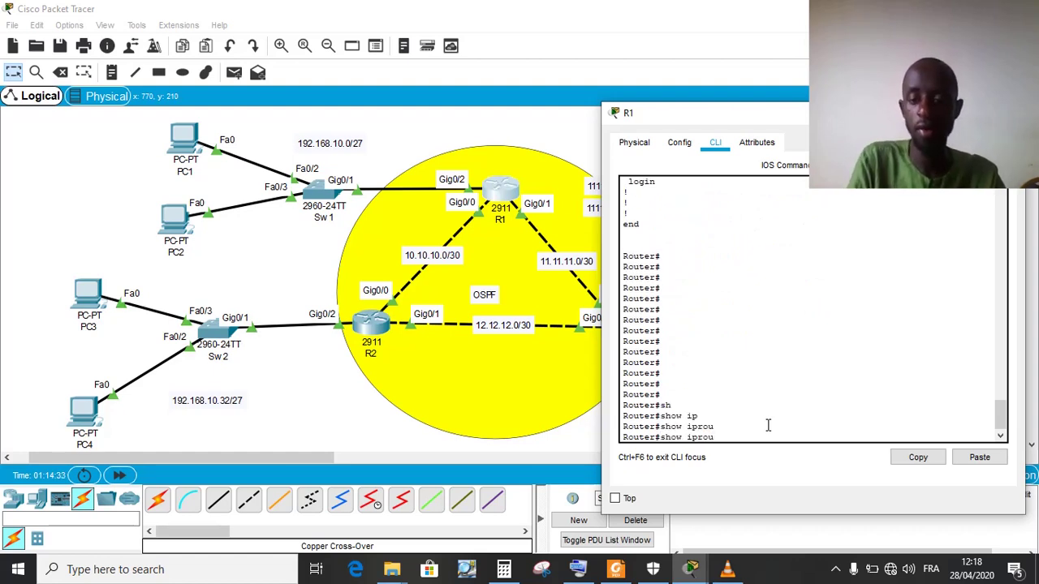
pyautogui.press('BackSpace')
pyautogui.press('BackSpace')
pyautogui.press('BackSpace')
pyautogui.press('BackSpace')
pyautogui.press('BackSpace')
pyautogui.press('BackSpace')
pyautogui.press('BackSpace')
pyautogui.press('BackSpace')
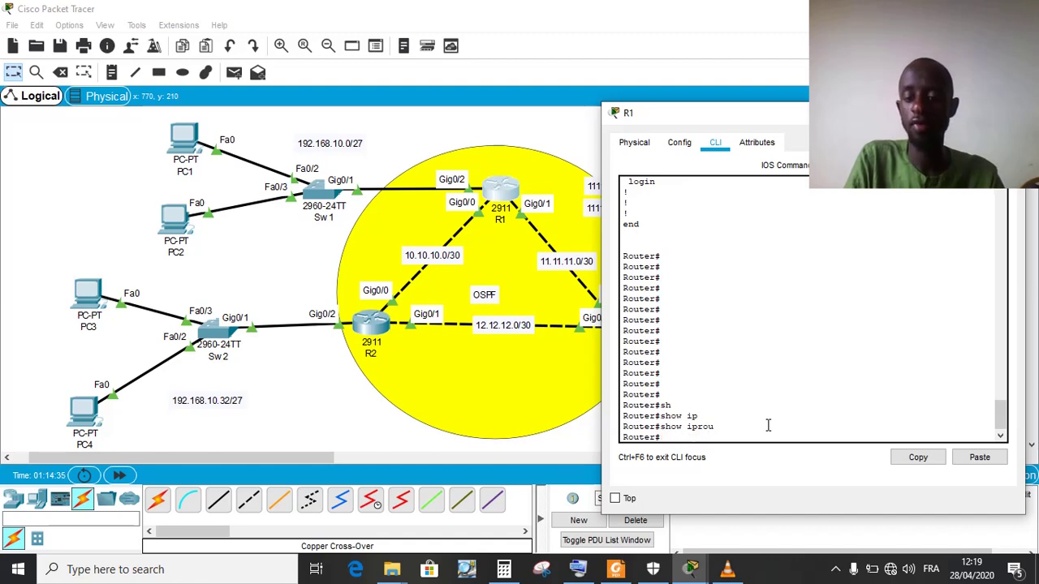
# Close R1's window, open R2's command line beside the topology, and enter global configuration mode with conf t
pyautogui.hotkey('alt', 'F4')
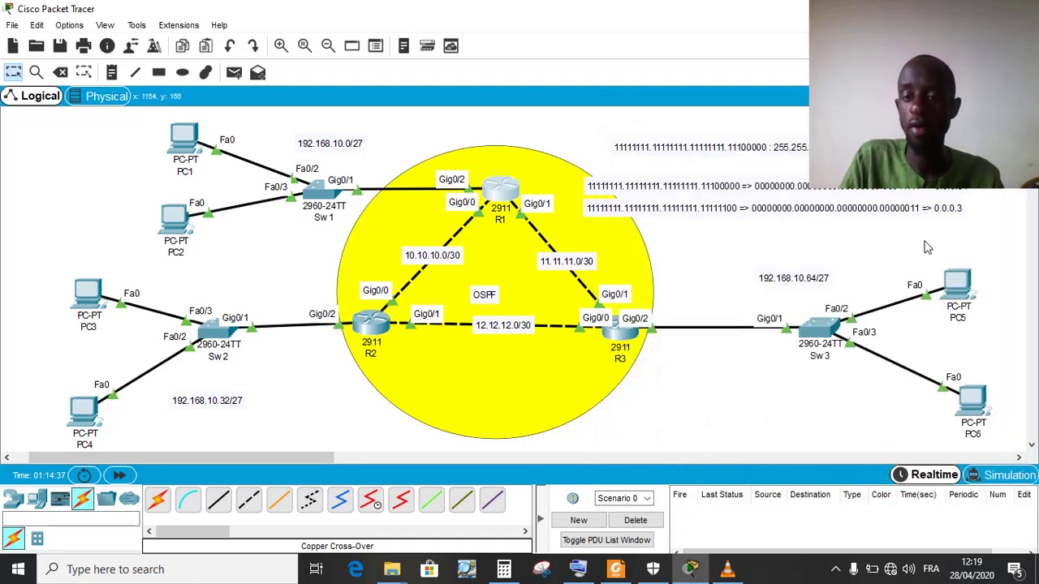
pyautogui.click(375, 329)
pyautogui.moveTo(502, 81); pyautogui.dragTo(879, 58)
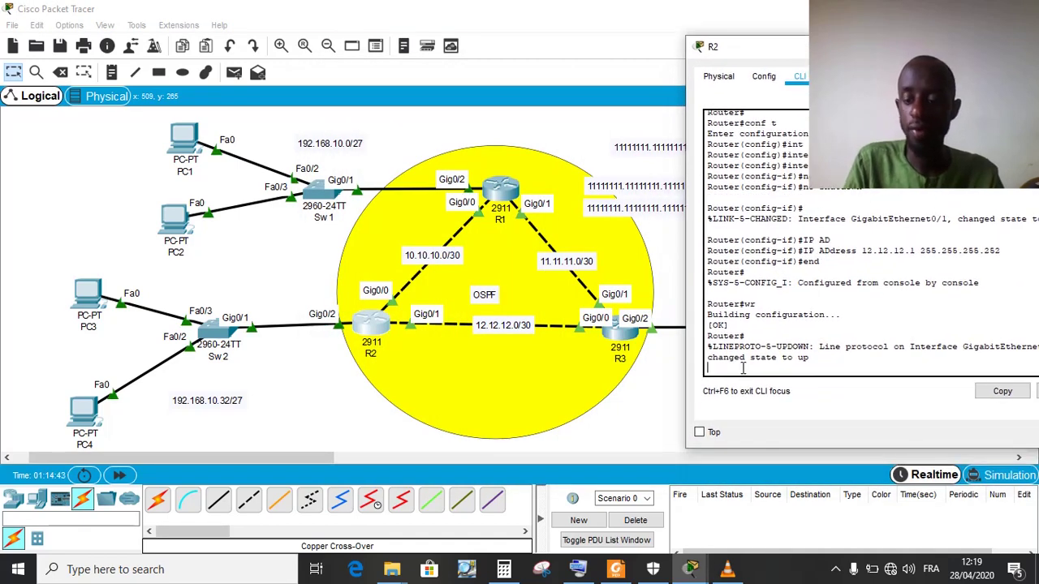
pyautogui.press('Return')
pyautogui.press('Return')
pyautogui.press('Return')
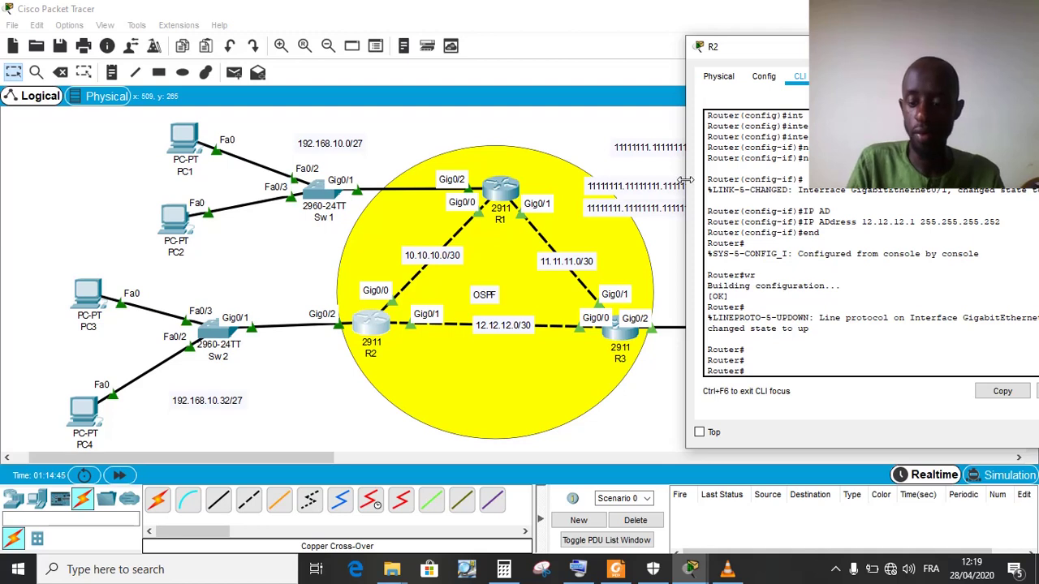
pyautogui.write('conf t')
pyautogui.press('Return')
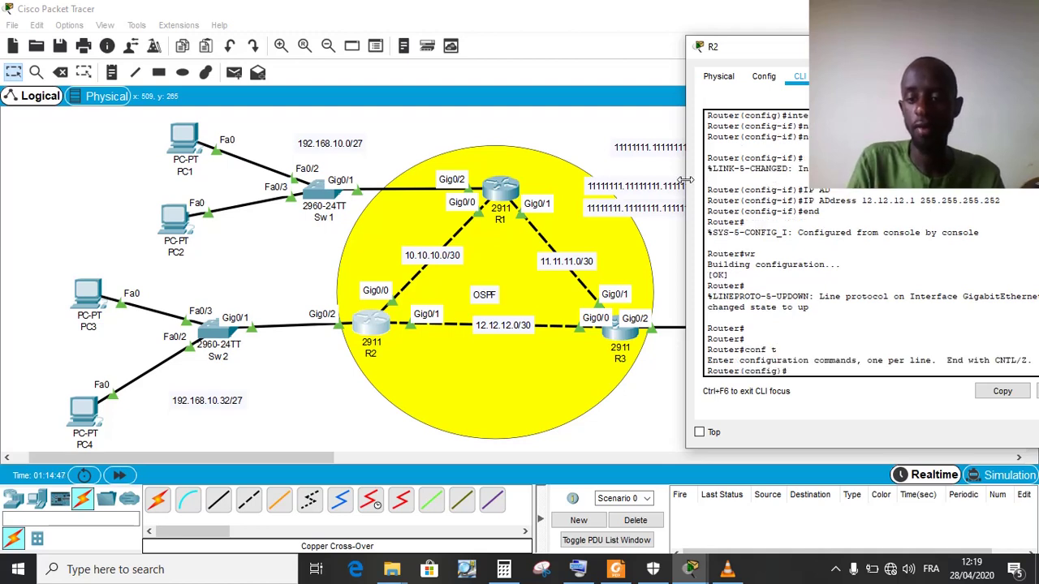
# Enter OSPF router configuration on R2 for process 10 with router ospf 10
pyautogui.write('rou')
pyautogui.press('Tab')
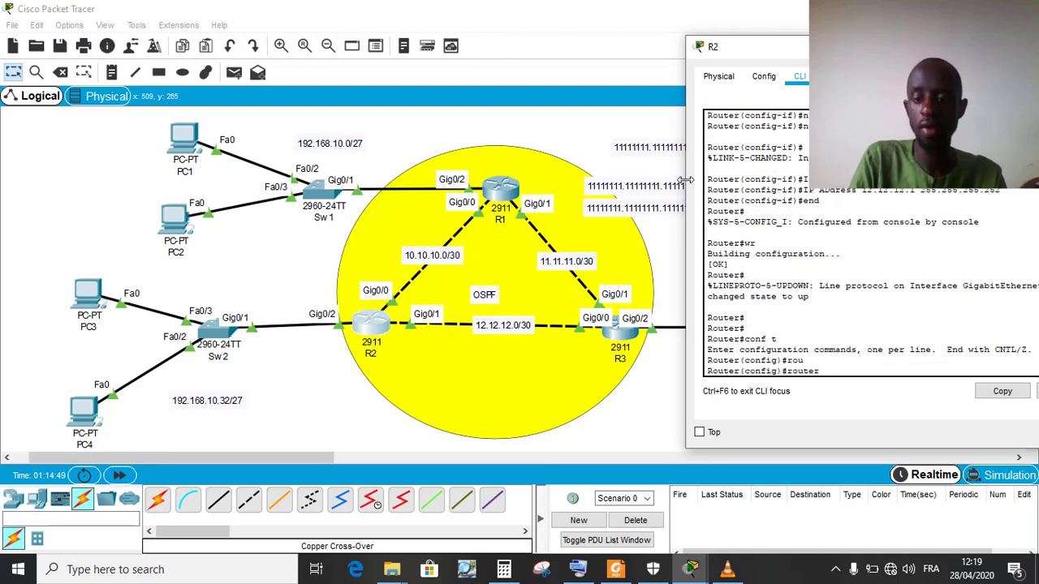
pyautogui.write('osp')
pyautogui.press('Tab')
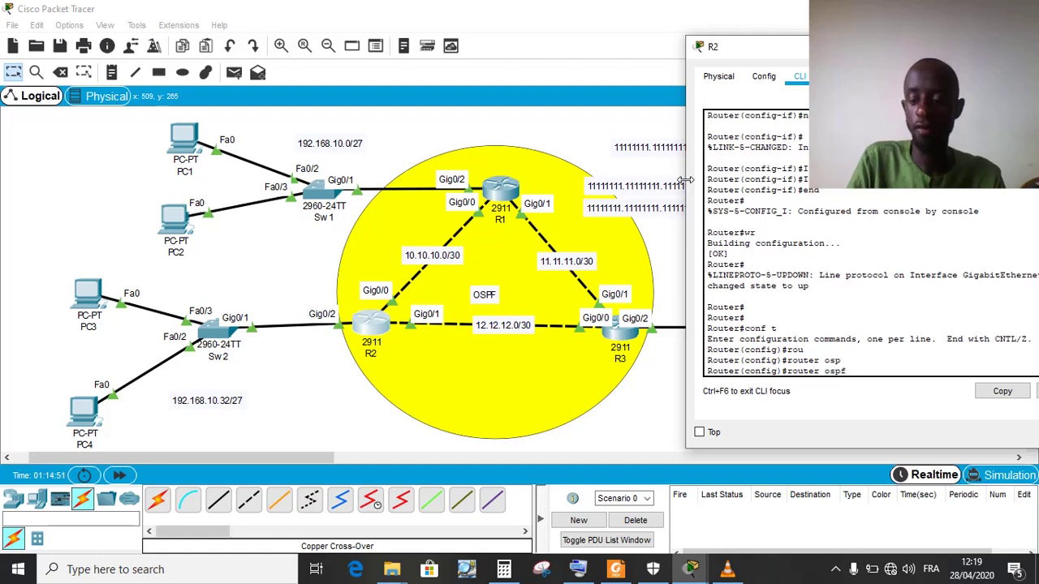
pyautogui.write('10')
pyautogui.press('Return')
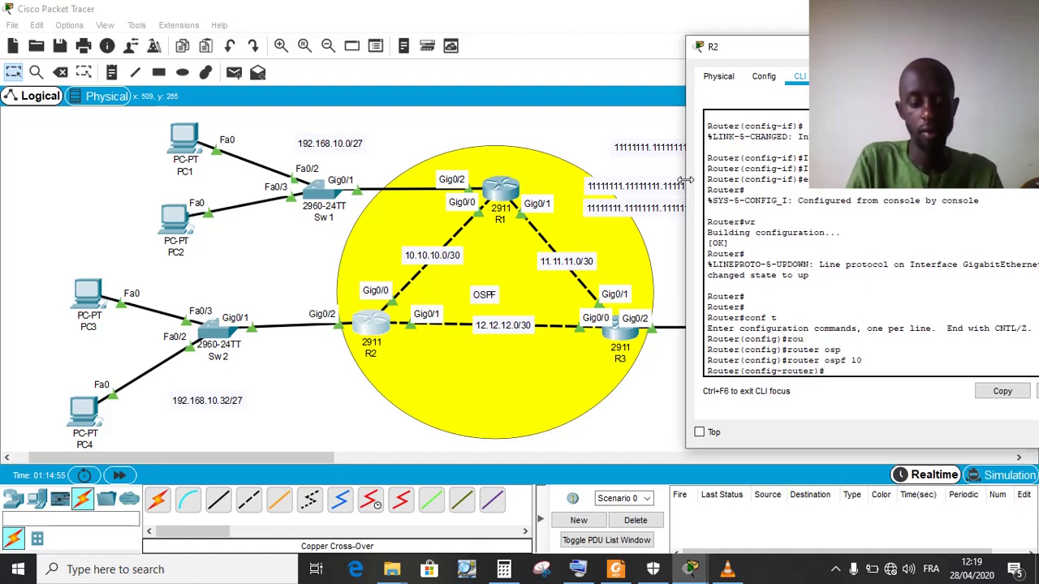
# Advertise R2's LAN in OSPF with network 192.168.10.32 0.0.0.31 area 0
pyautogui.write('net')
pyautogui.press('Tab')
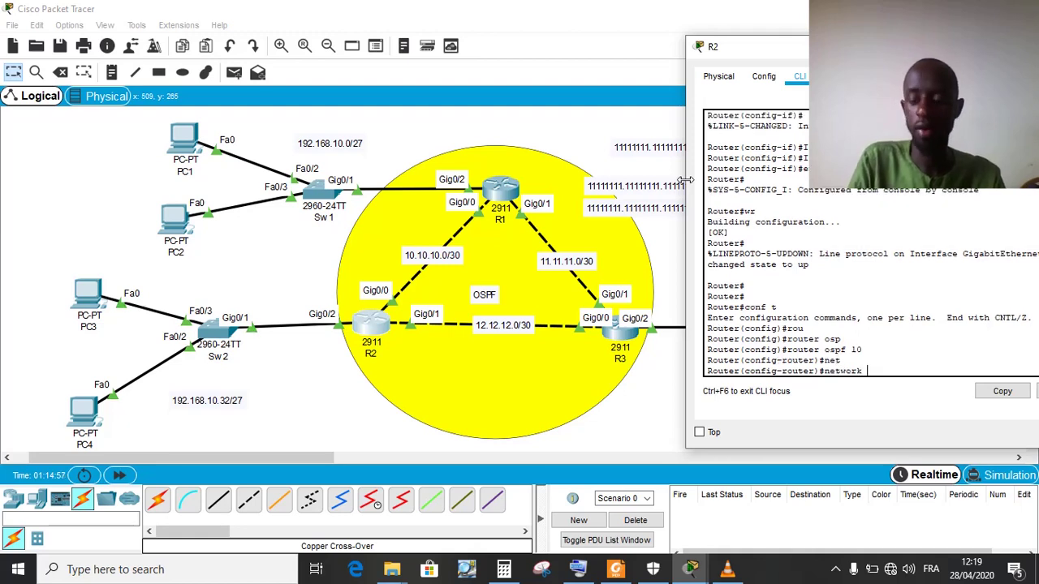
pyautogui.write('192.168')
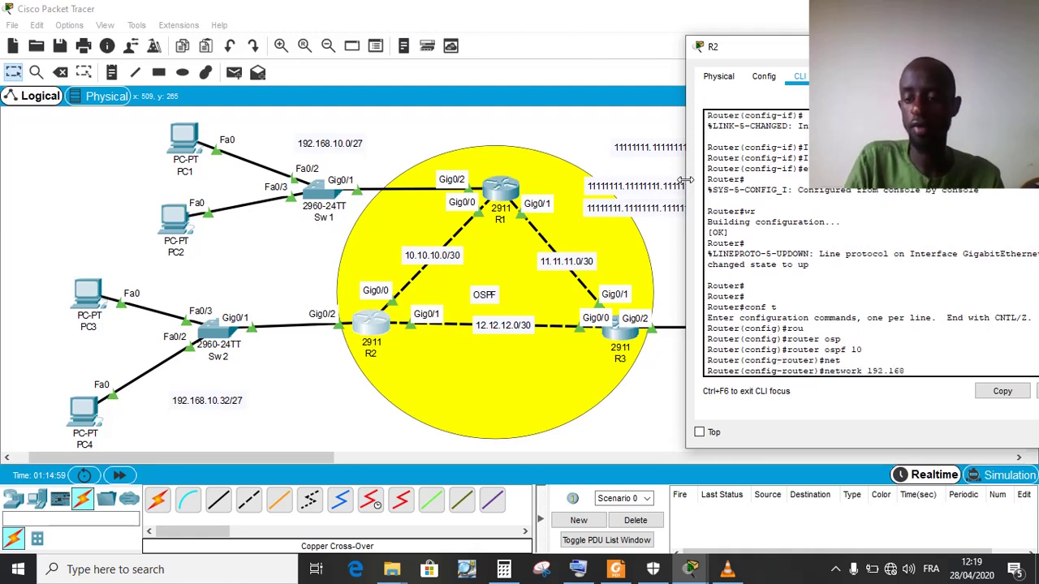
pyautogui.write('.10.')
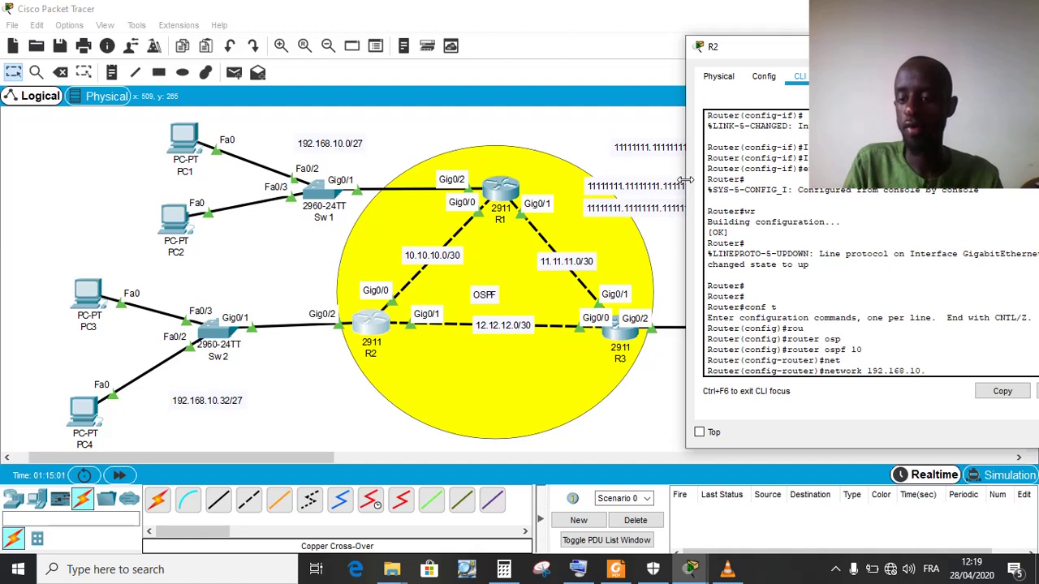
pyautogui.write('32')
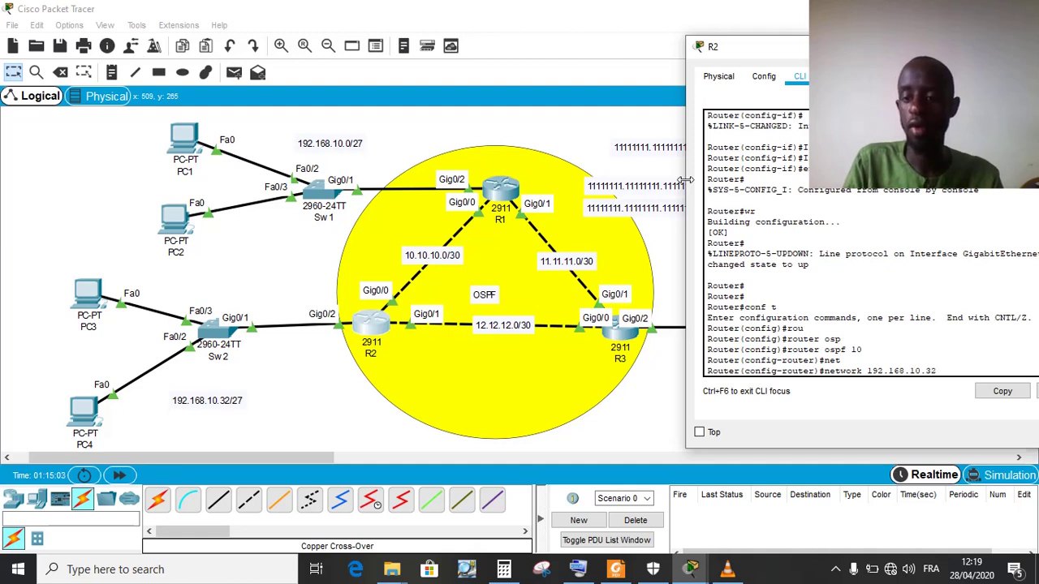
pyautogui.write(' 0.0.0.')
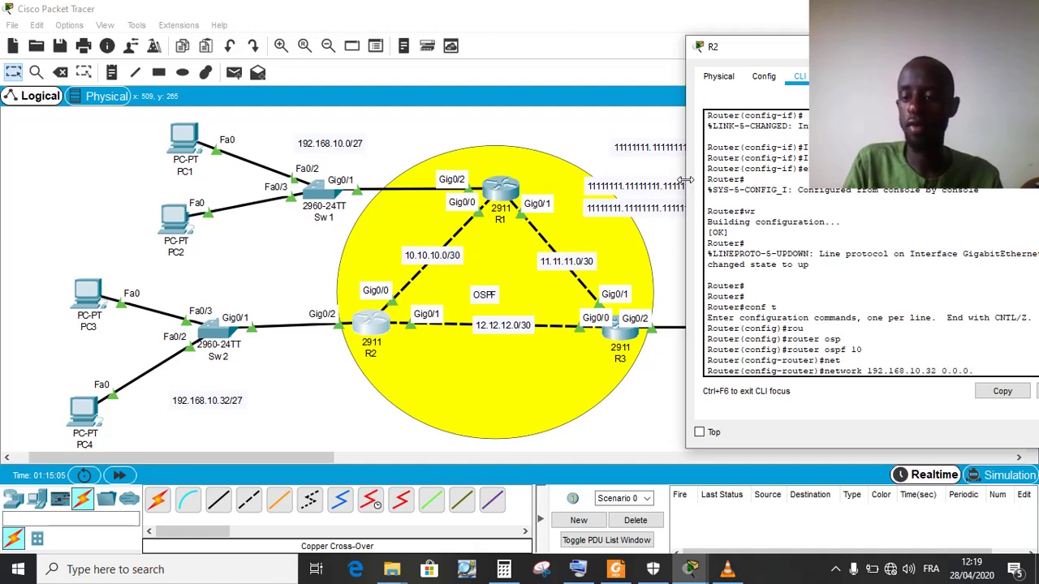
pyautogui.write('31 ')
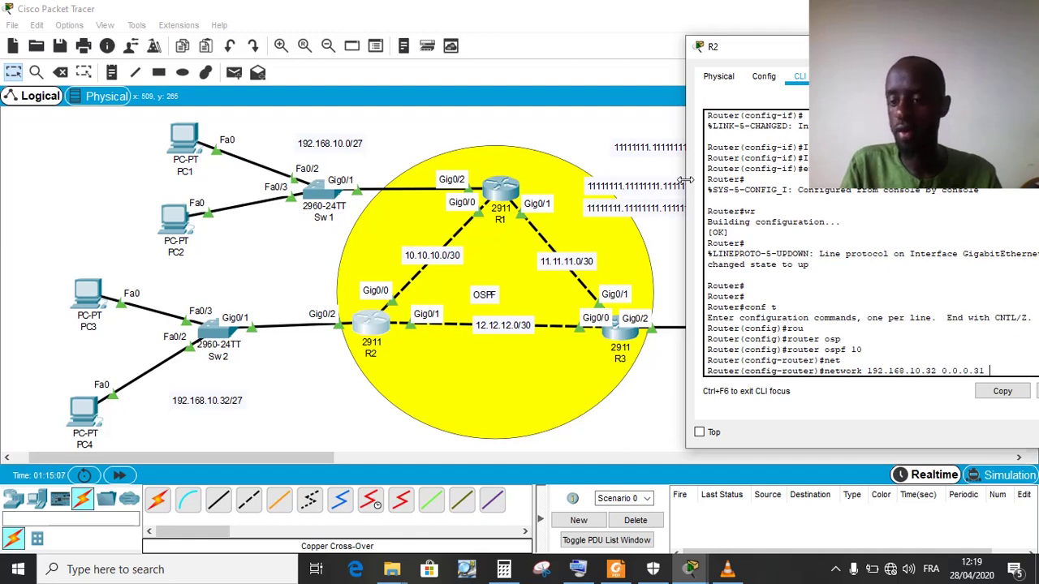
pyautogui.write('area ')
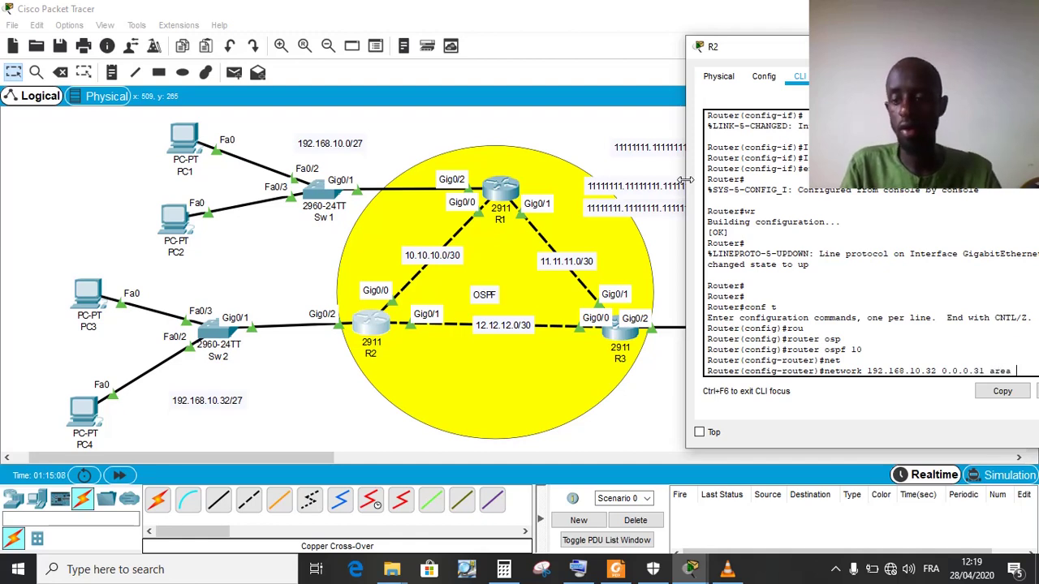
pyautogui.write('0')
pyautogui.press('Return')
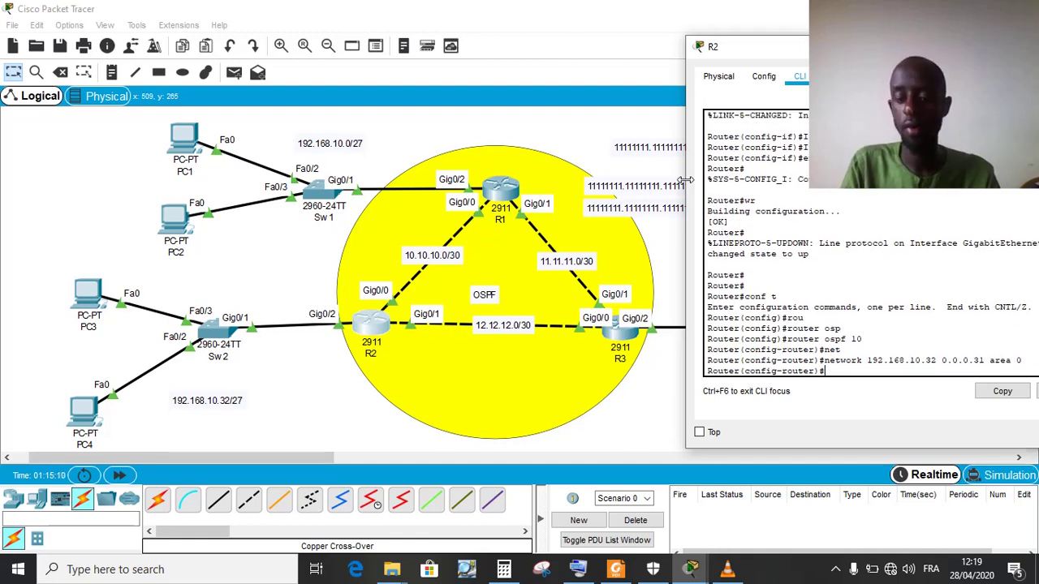
# Advertise the link between R2 and R1 in OSPF with network 10.10.10.0 0.0.0.3 area 0
pyautogui.write('net')
pyautogui.press('Tab')
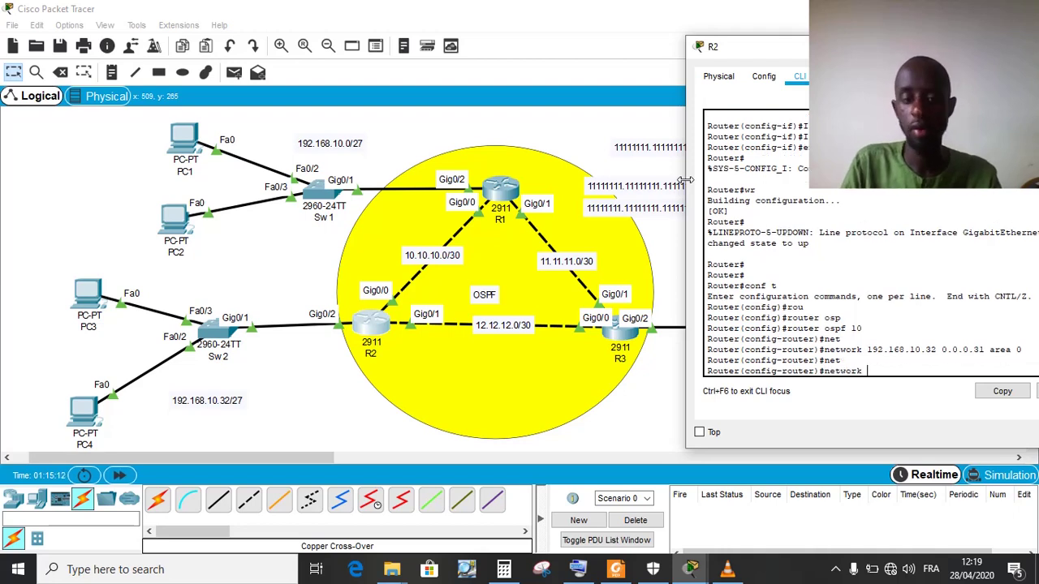
pyautogui.write('10.10.1')
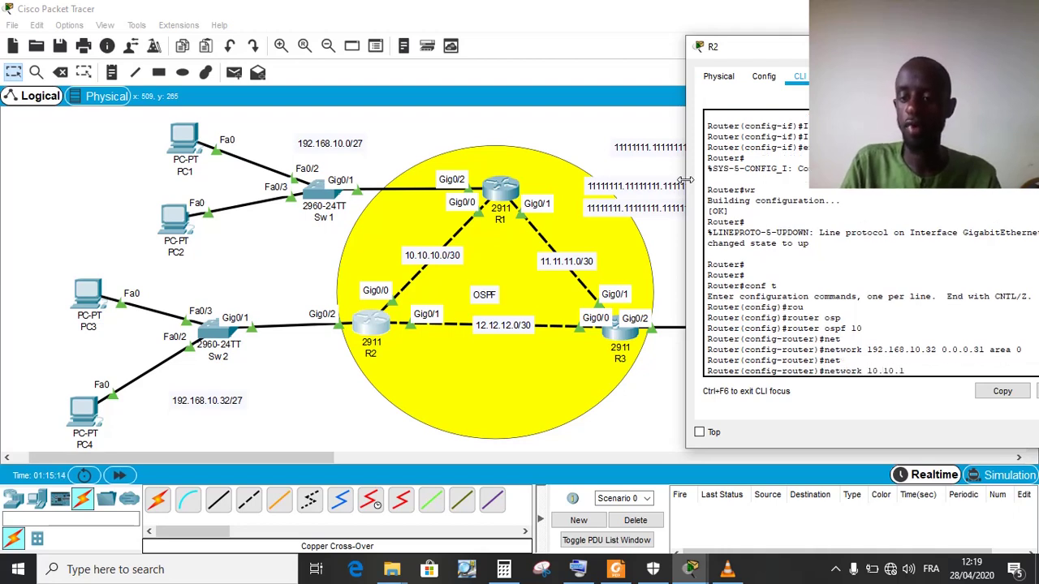
pyautogui.write('0')
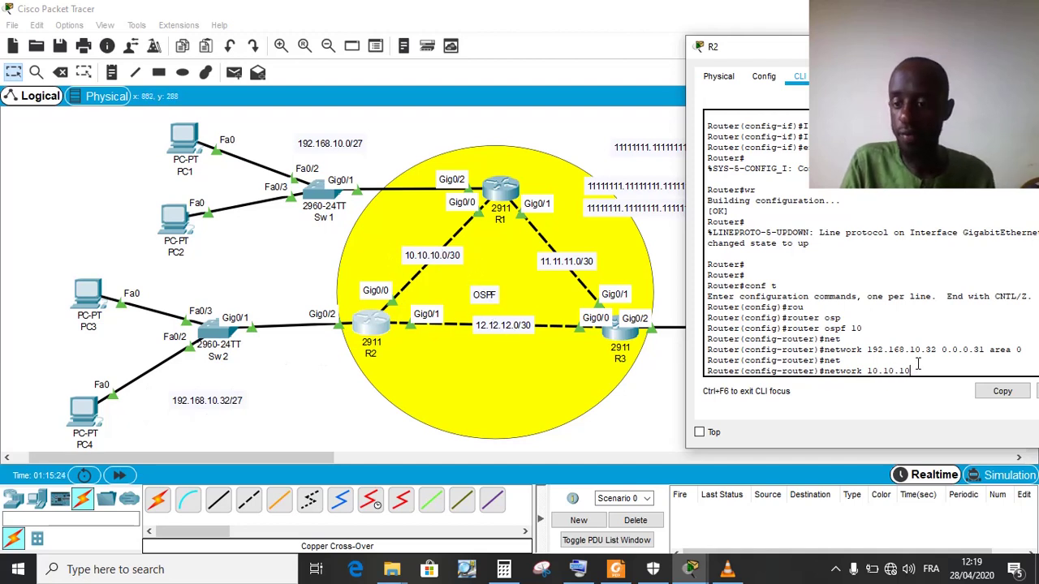
pyautogui.write('.0 ')
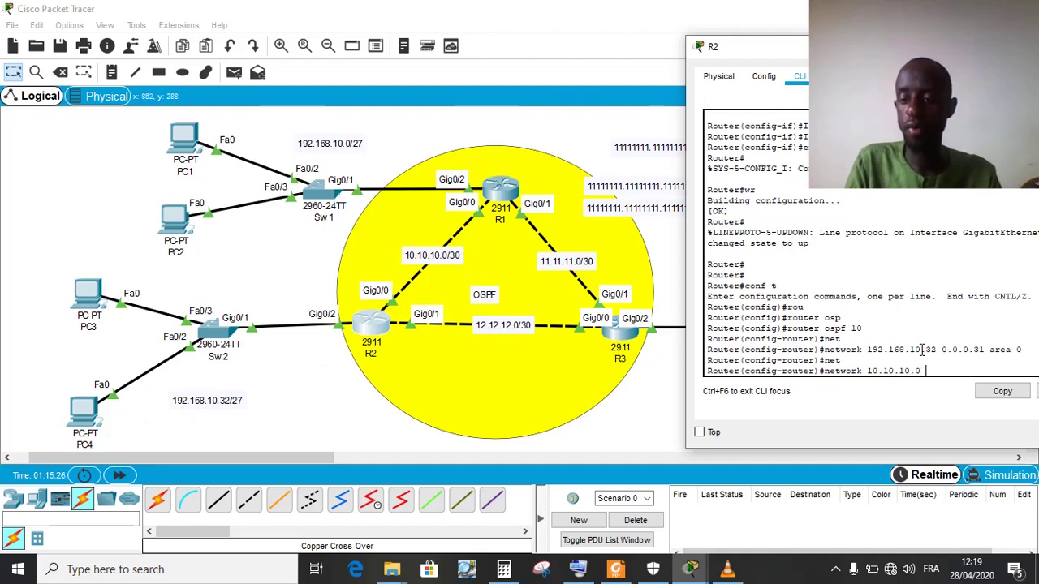
pyautogui.write('0.0.')
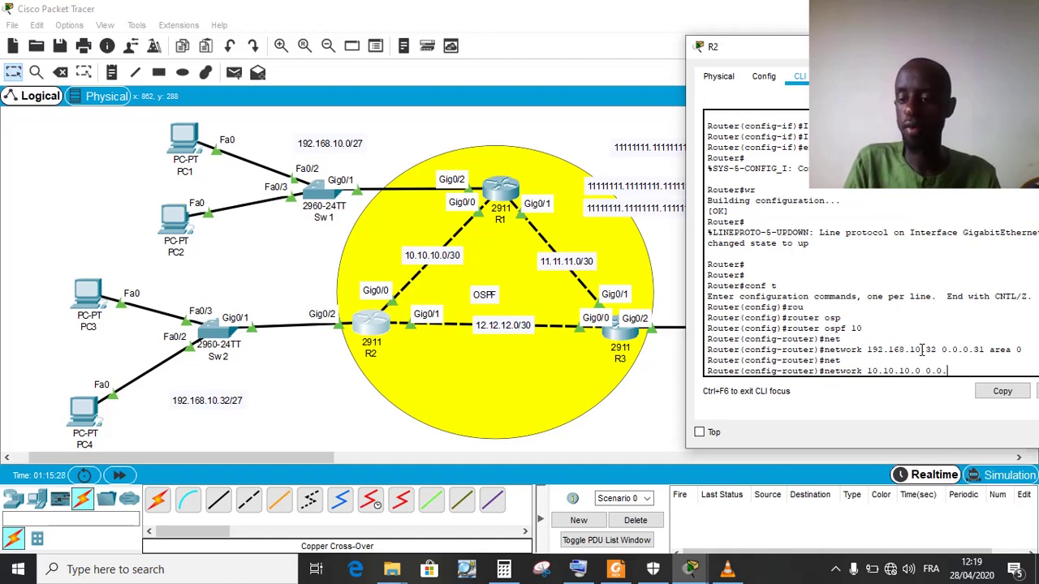
pyautogui.write('0')
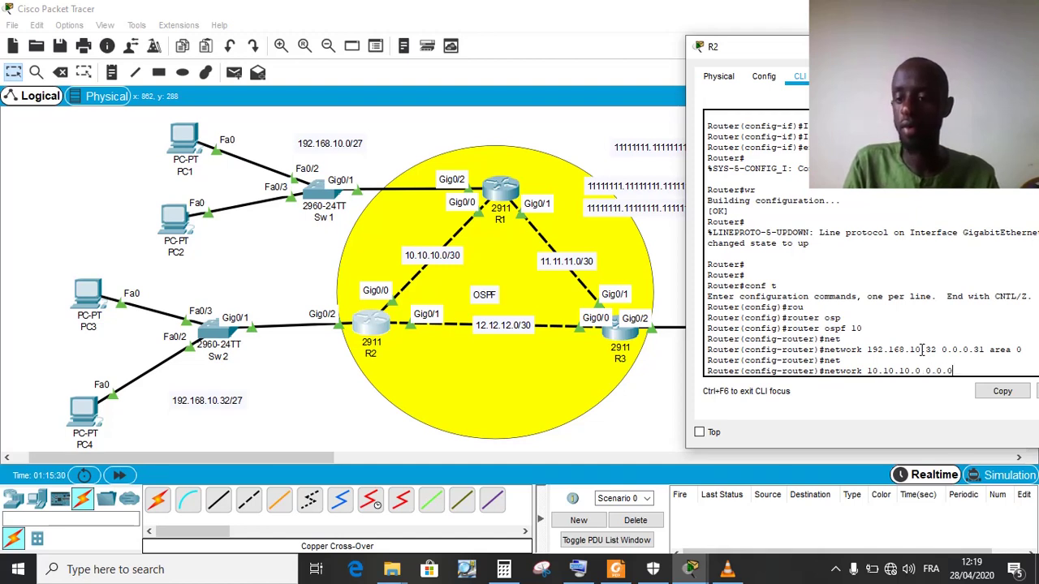
pyautogui.write('.3 a')
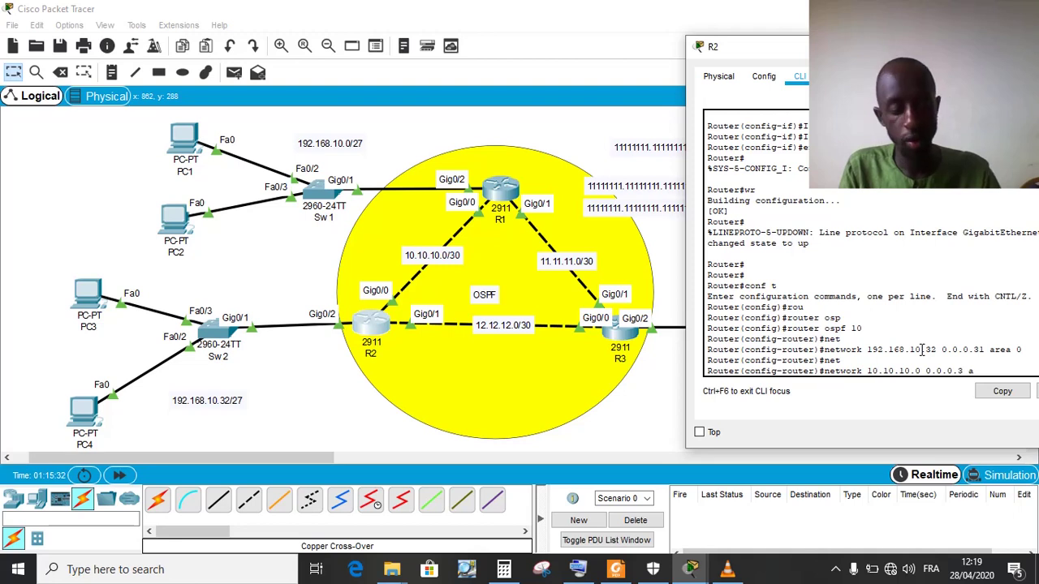
pyautogui.write('rea 0')
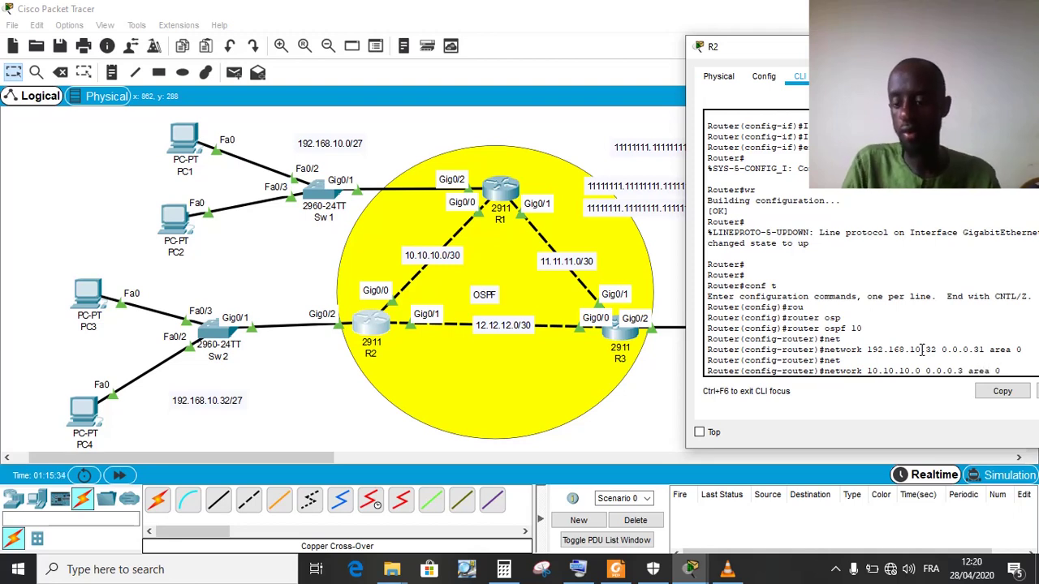
pyautogui.press('Return')
pyautogui.write('net')
pyautogui.press('Tab')
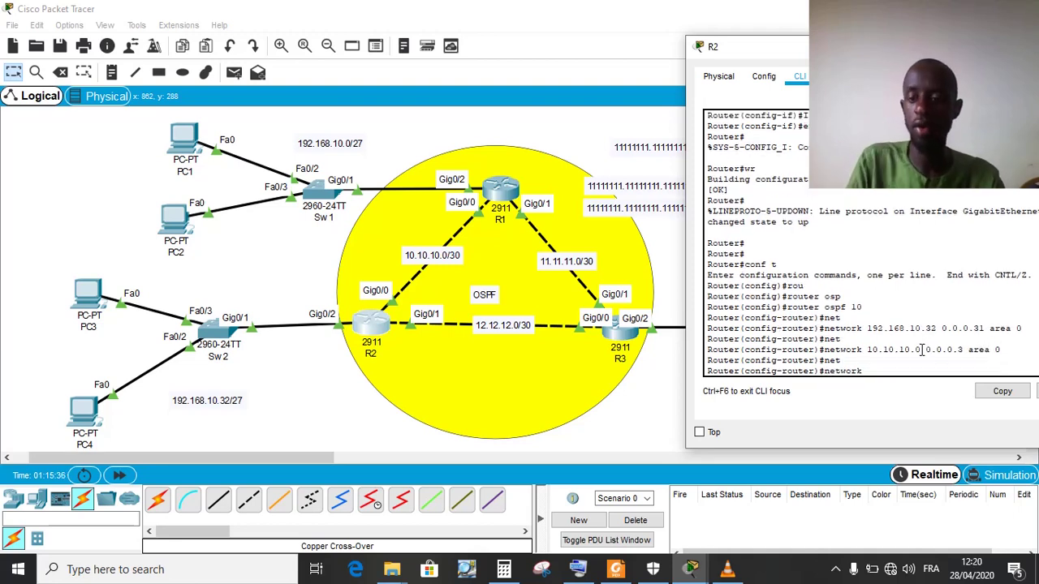
pyautogui.write('12')
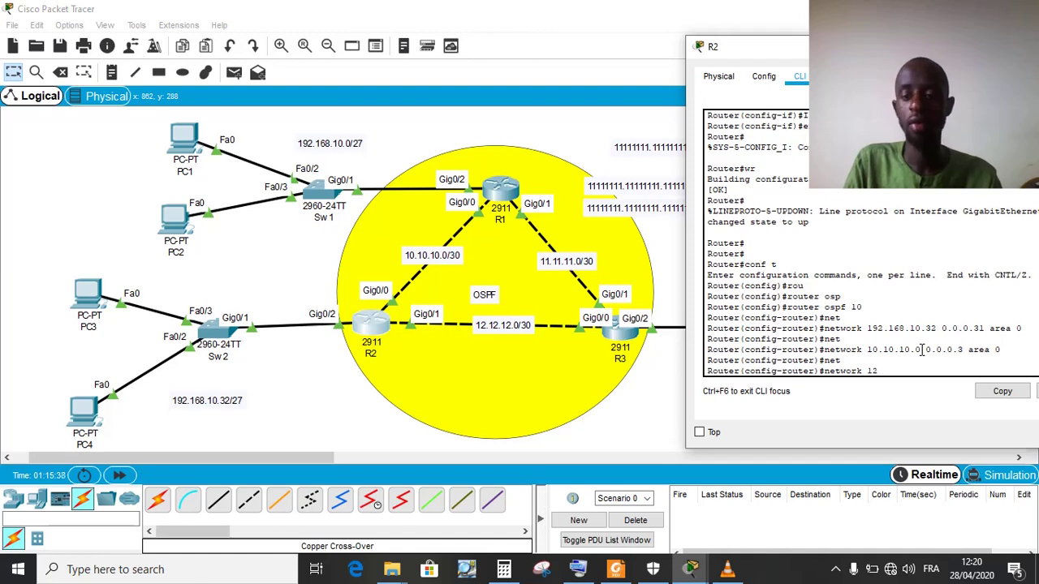
pyautogui.write('.12.12')
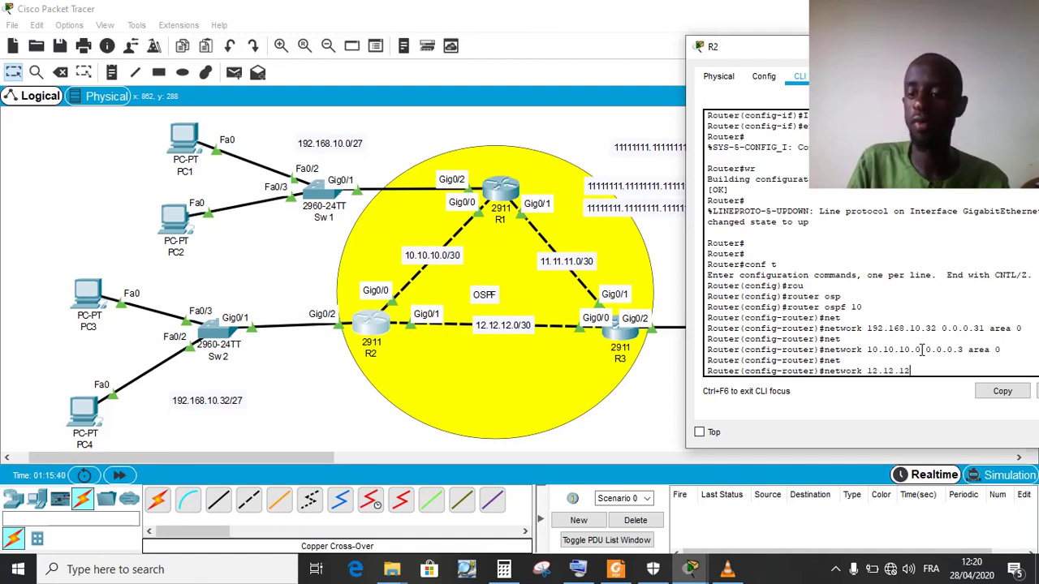
pyautogui.write('.0')
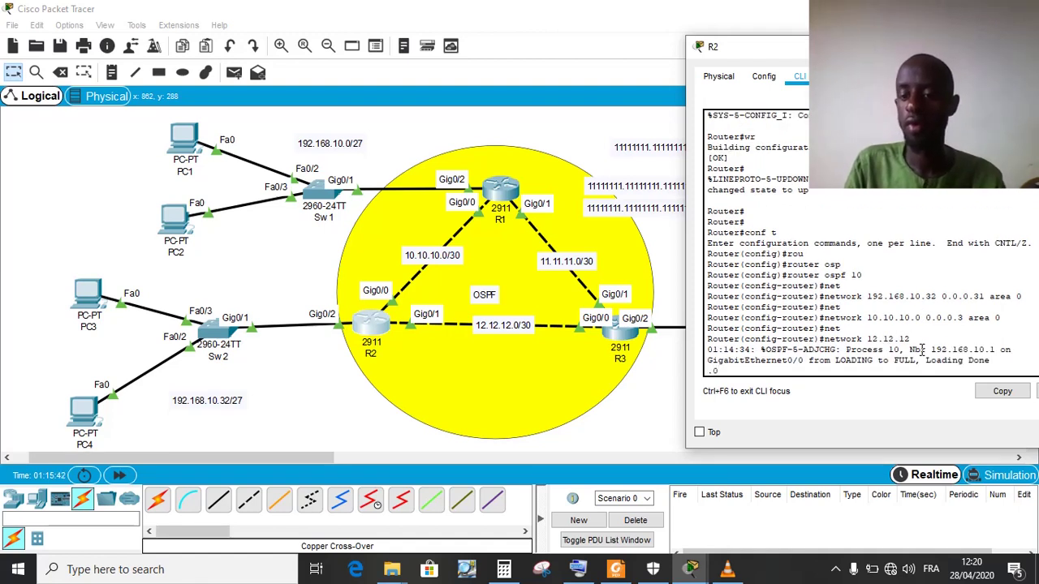
pyautogui.press('Up')
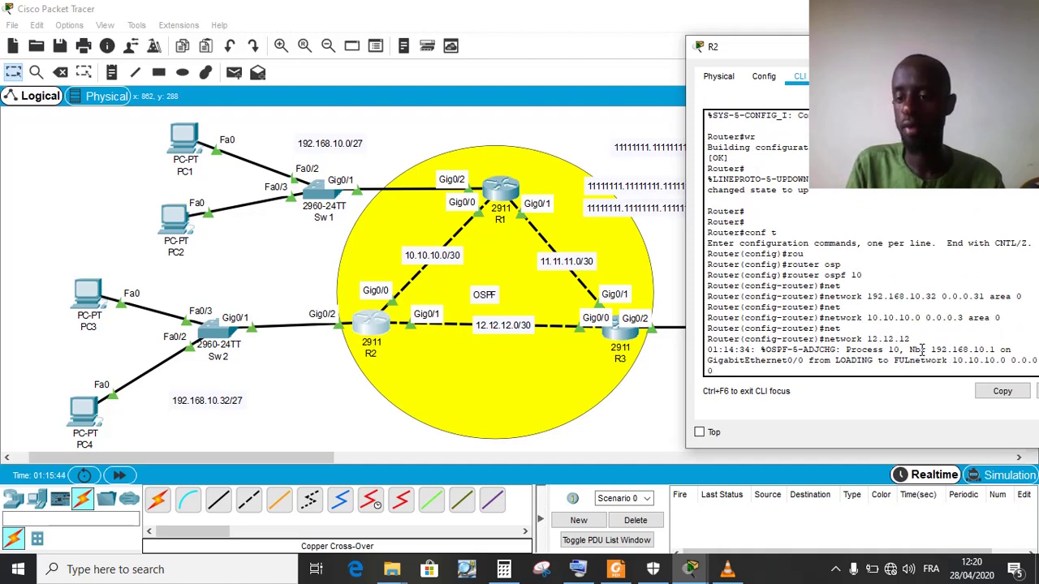
pyautogui.press('Return')
pyautogui.press('Up')
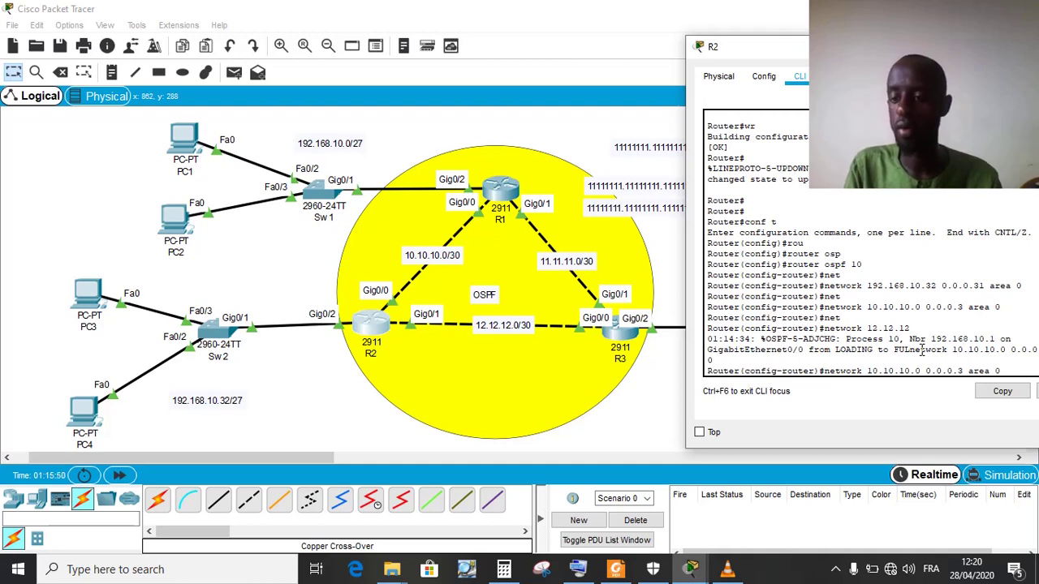
pyautogui.press('Up')
pyautogui.press('Up')
pyautogui.press('Up')
pyautogui.press('Up')
pyautogui.press('Up')
pyautogui.press('Up')
pyautogui.press('Up')
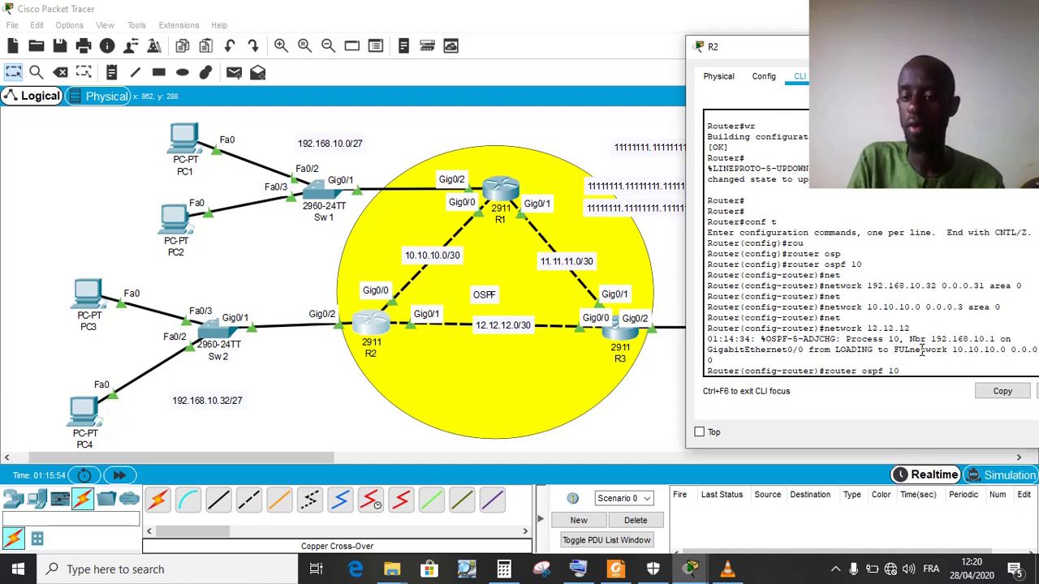
pyautogui.press('BackSpace')
pyautogui.press('BackSpace')
pyautogui.press('BackSpace')
pyautogui.press('BackSpace')
pyautogui.press('BackSpace')
pyautogui.press('BackSpace')
pyautogui.press('BackSpace')
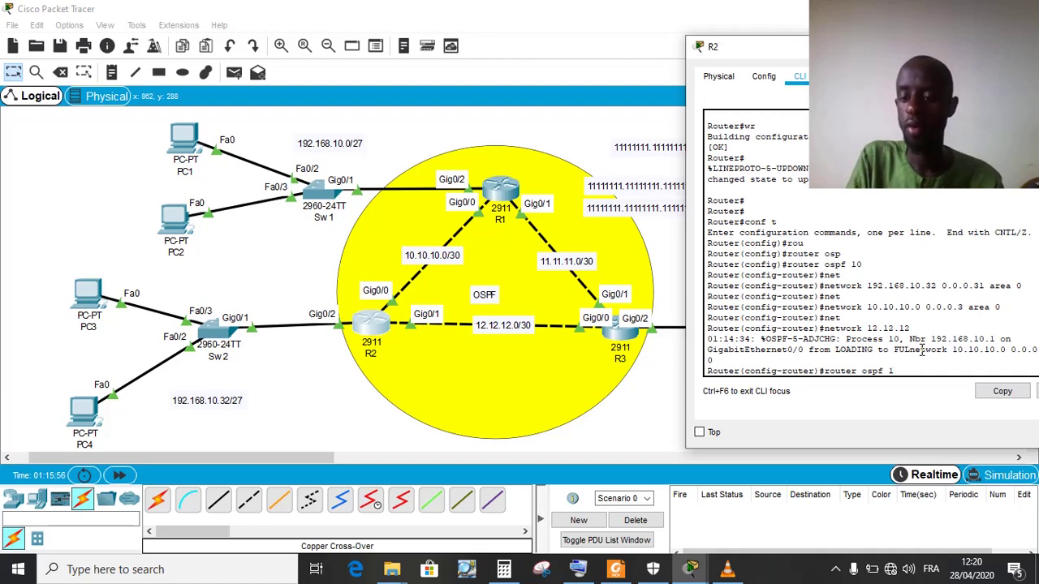
pyautogui.press('BackSpace')
pyautogui.press('BackSpace')
pyautogui.press('BackSpace')
pyautogui.press('BackSpace')
pyautogui.press('BackSpace')
pyautogui.press('BackSpace')
pyautogui.press('BackSpace')
# Advertise the link between R2 and R3 with network 12.12.12.0 0.0.0.3 area 0, and leave configuration mode with end
pyautogui.write('net')
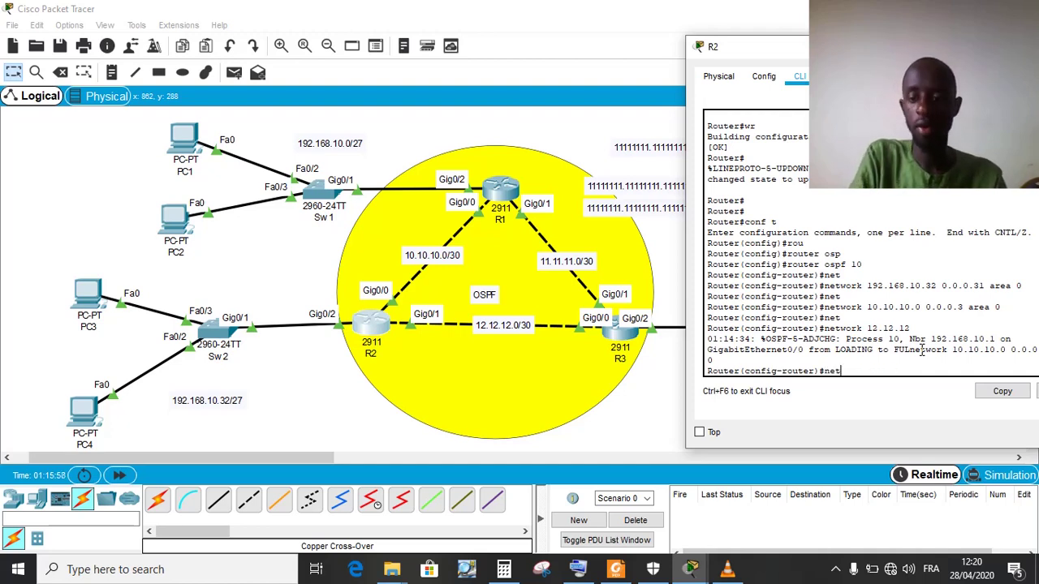
pyautogui.press('Tab')
pyautogui.write('12.12')
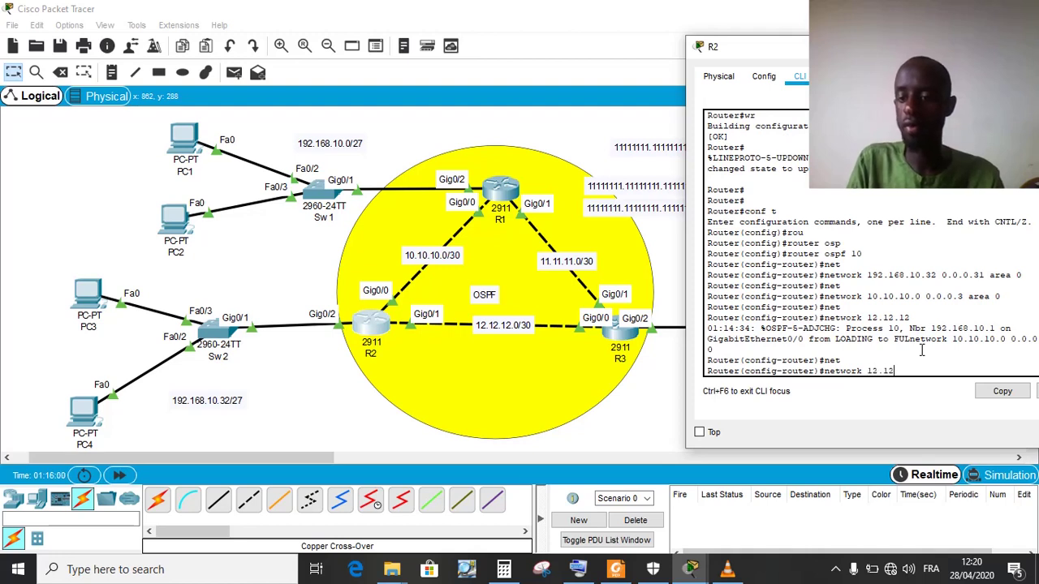
pyautogui.write('.12.0')
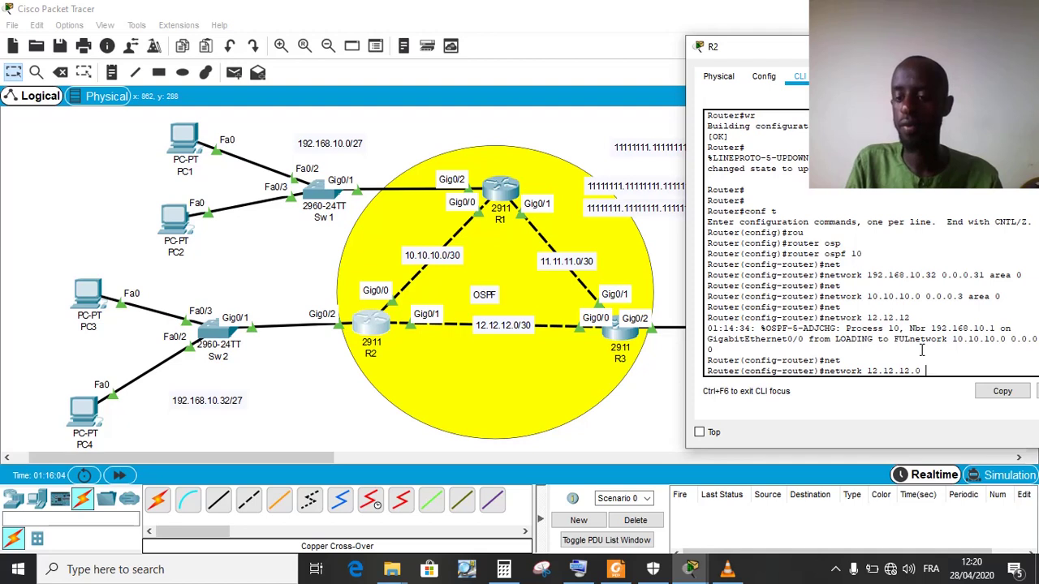
pyautogui.write(' 0.0.0')
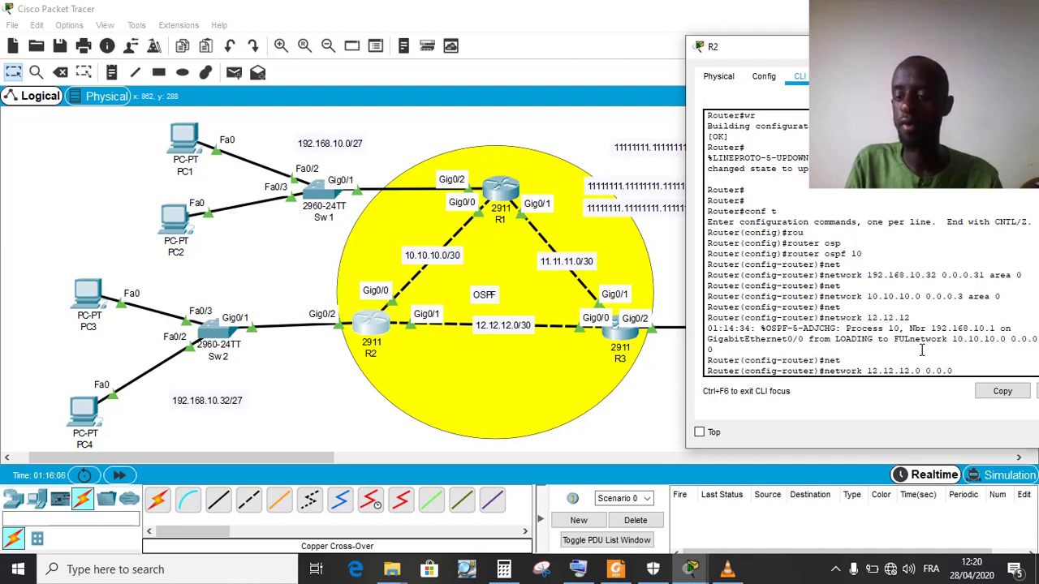
pyautogui.write('.3')
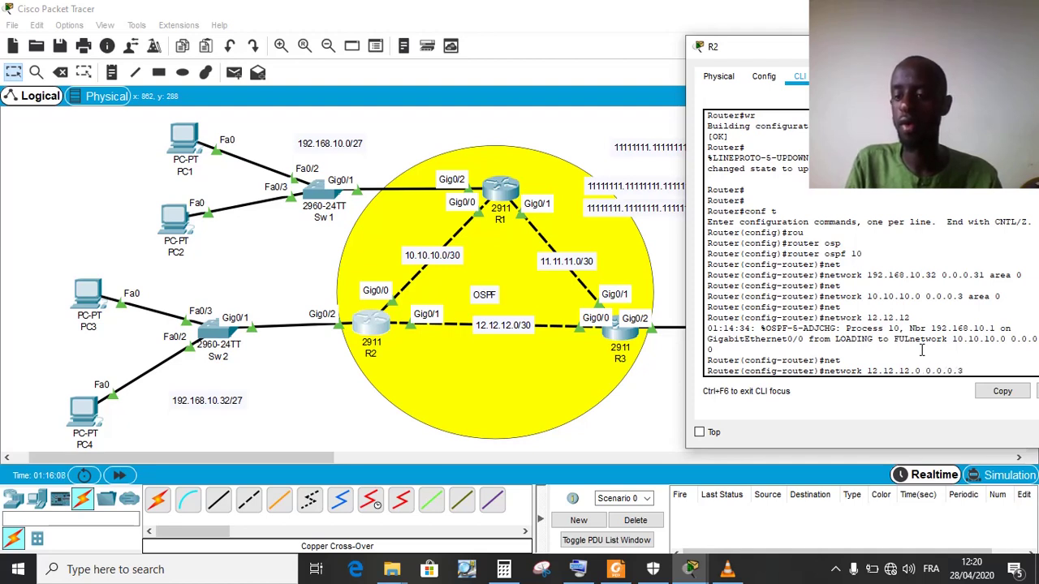
pyautogui.write(' area')
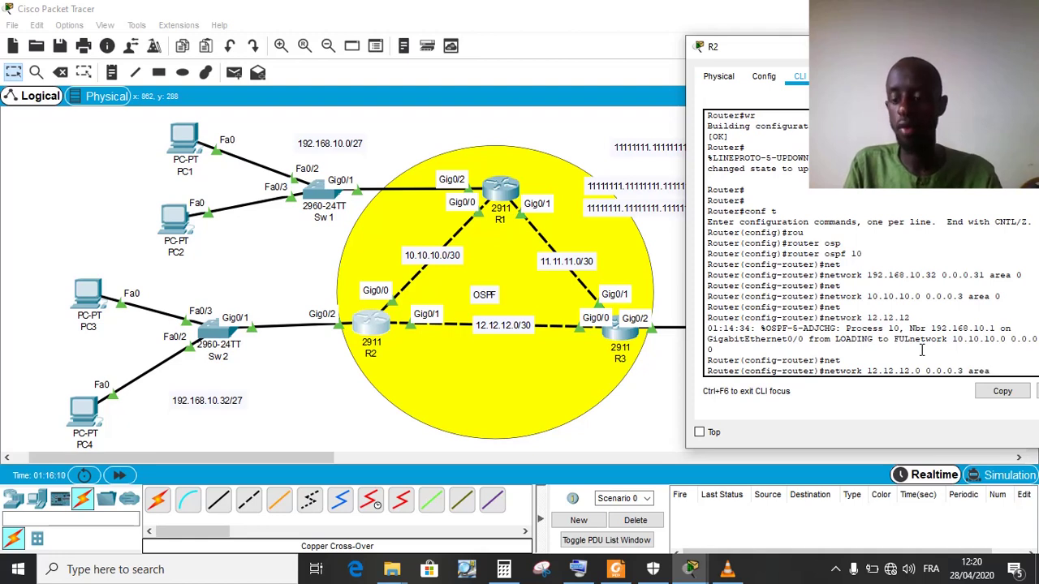
pyautogui.write(' 0')
pyautogui.press('Return')
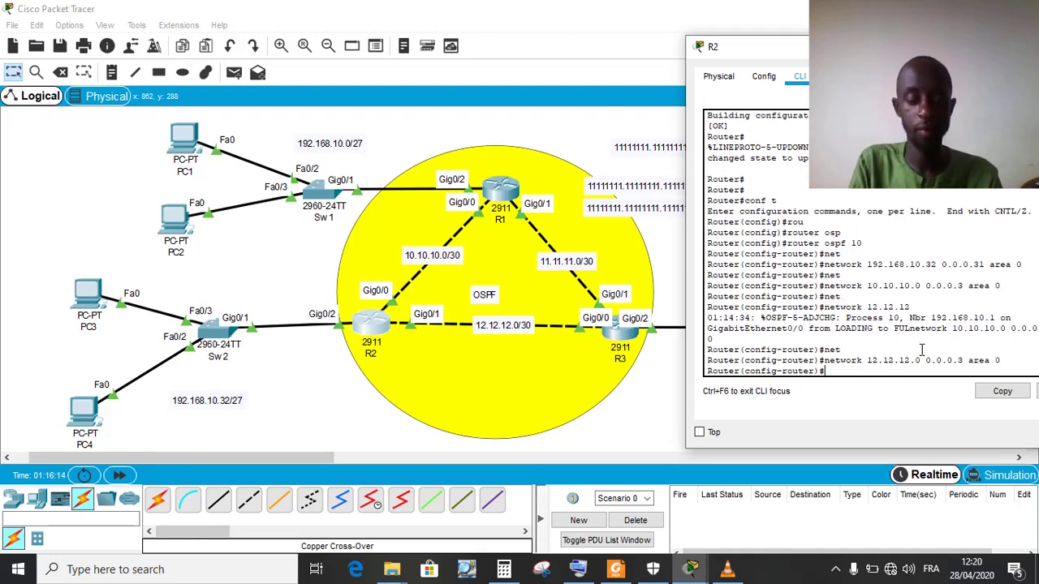
pyautogui.write('end')
pyautogui.press('Return')
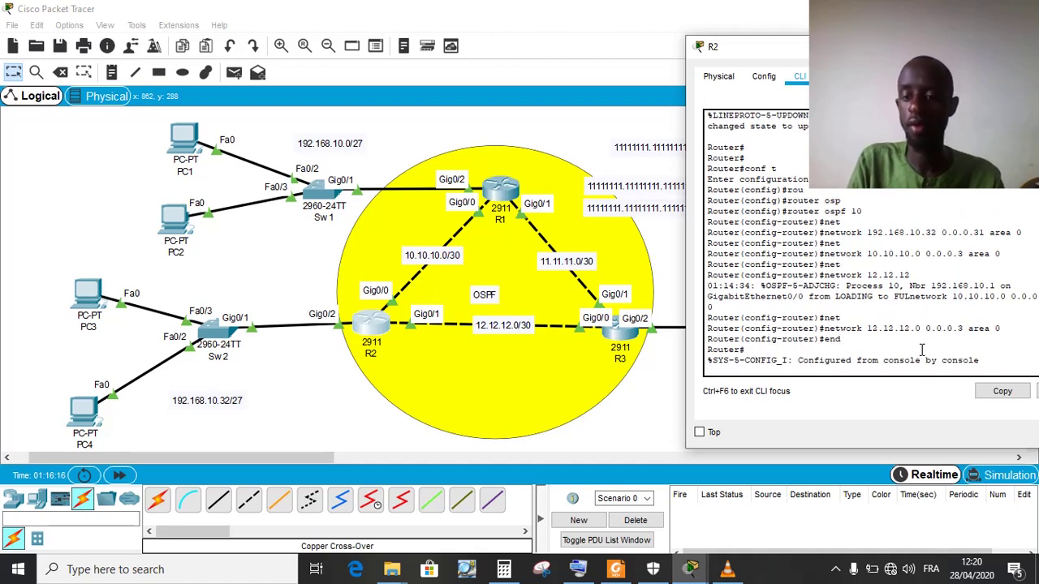
# Save R2's configuration with wr, then close its window and open the command line of R3
pyautogui.write('wr')
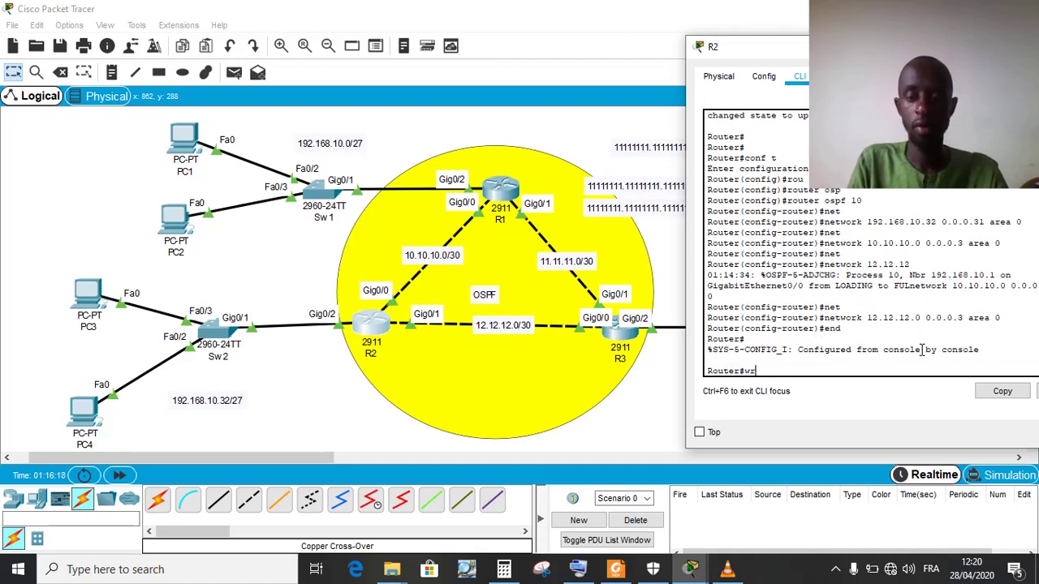
pyautogui.press('Return')
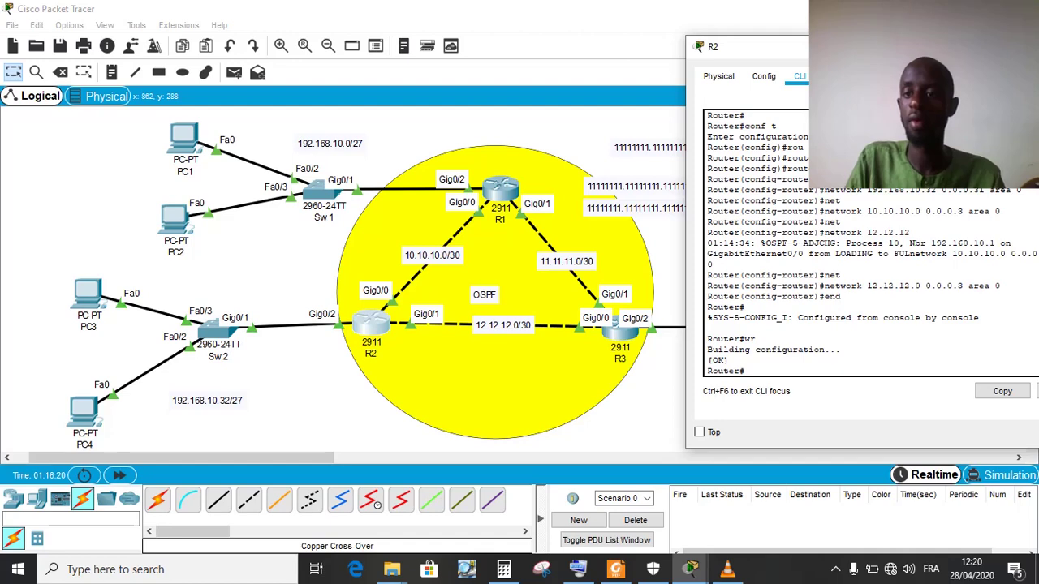
pyautogui.moveTo(746, 46); pyautogui.dragTo(621, 67)
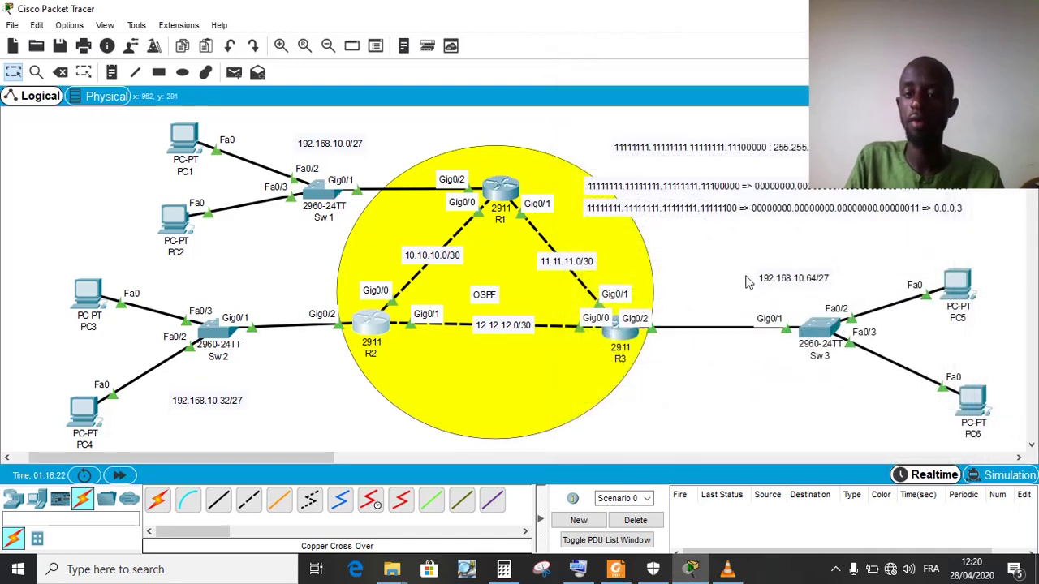
pyautogui.click(625, 337)
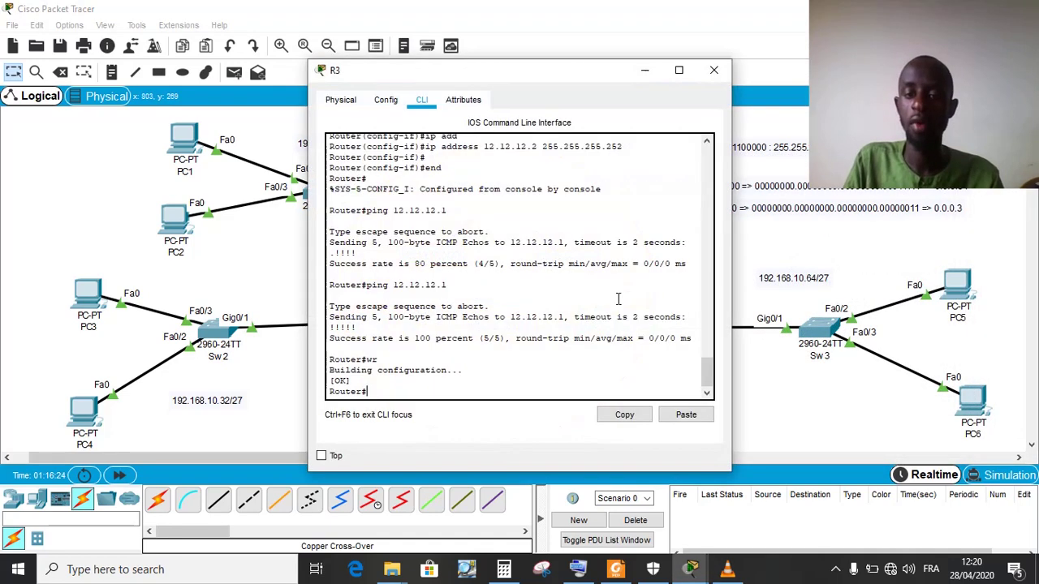
pyautogui.moveTo(484, 78); pyautogui.dragTo(204, 55)
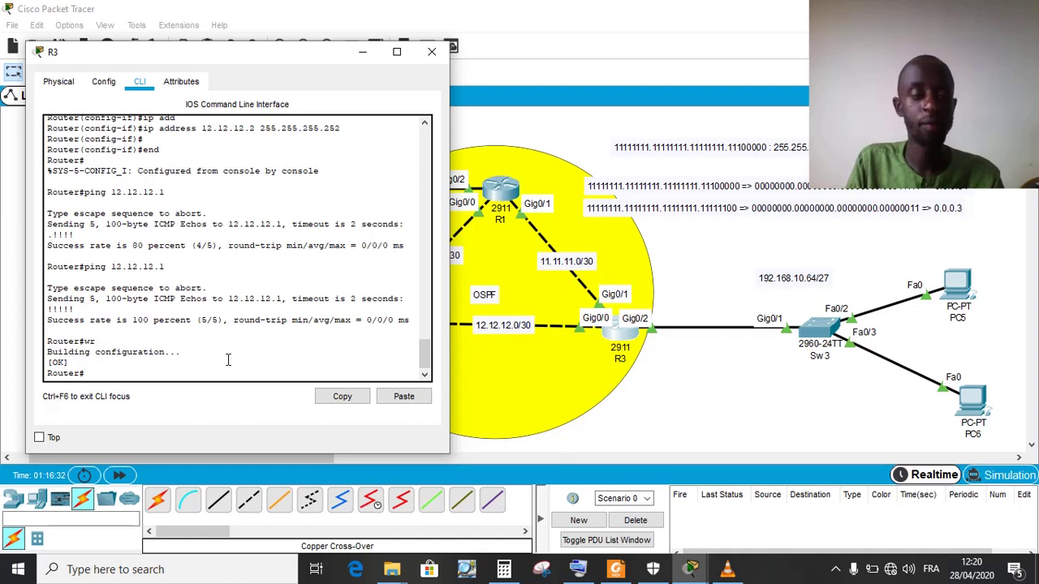
pyautogui.press('Up')
pyautogui.press('Up')
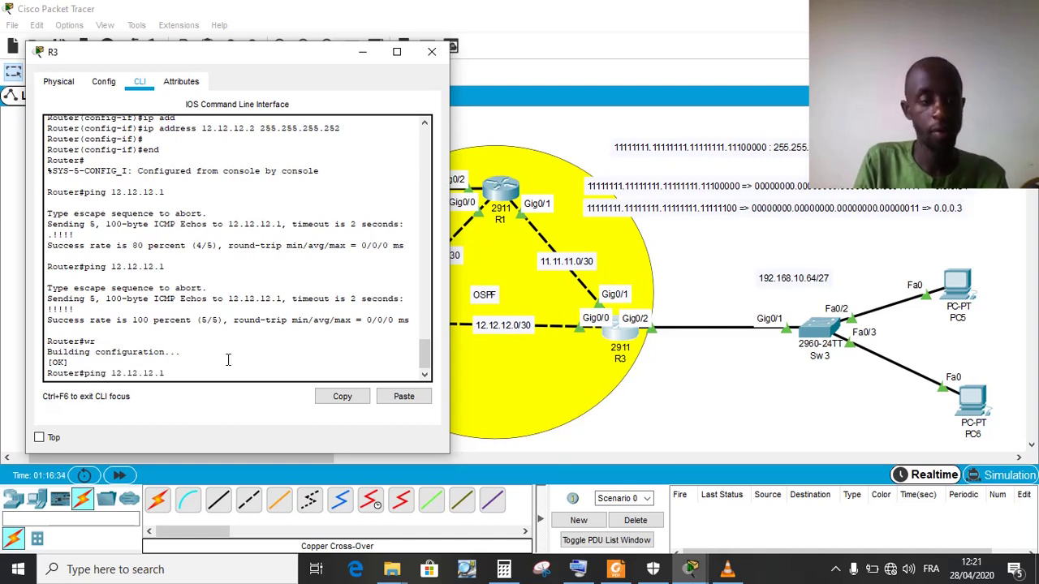
pyautogui.press('Up')
pyautogui.press('Up')
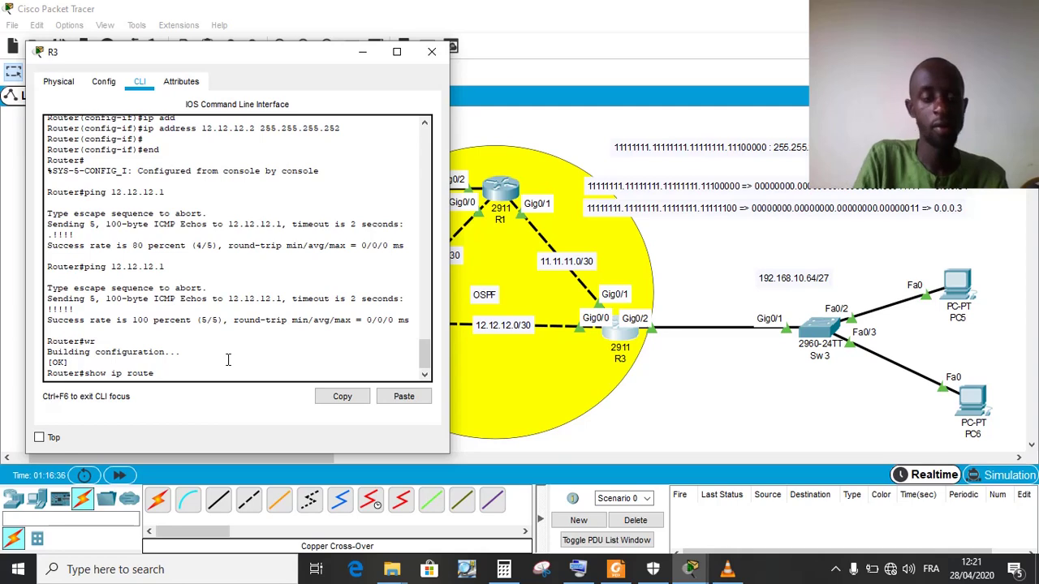
pyautogui.press('BackSpace')
pyautogui.press('BackSpace')
pyautogui.press('BackSpace')
pyautogui.press('BackSpace')
pyautogui.press('BackSpace')
pyautogui.press('BackSpace')
pyautogui.press('BackSpace')
pyautogui.press('BackSpace')
pyautogui.press('BackSpace')
pyautogui.press('BackSpace')
pyautogui.press('BackSpace')
pyautogui.press('BackSpace')
pyautogui.press('BackSpace')
# Enter global configuration mode on R3 with configure terminal
pyautogui.write('conf')
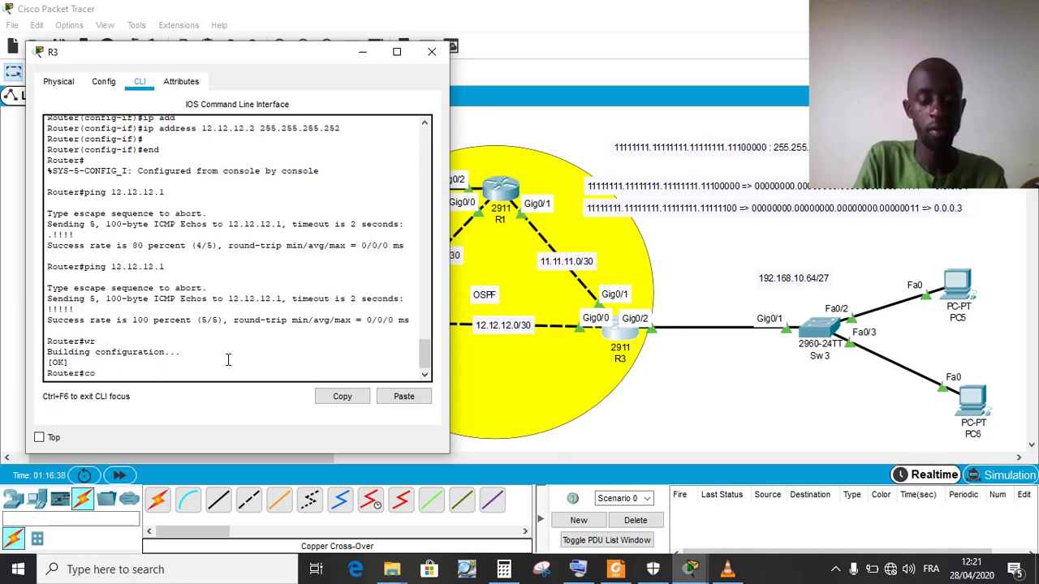
pyautogui.press('Tab')
pyautogui.write('t')
pyautogui.press('Tab')
pyautogui.press('Return')
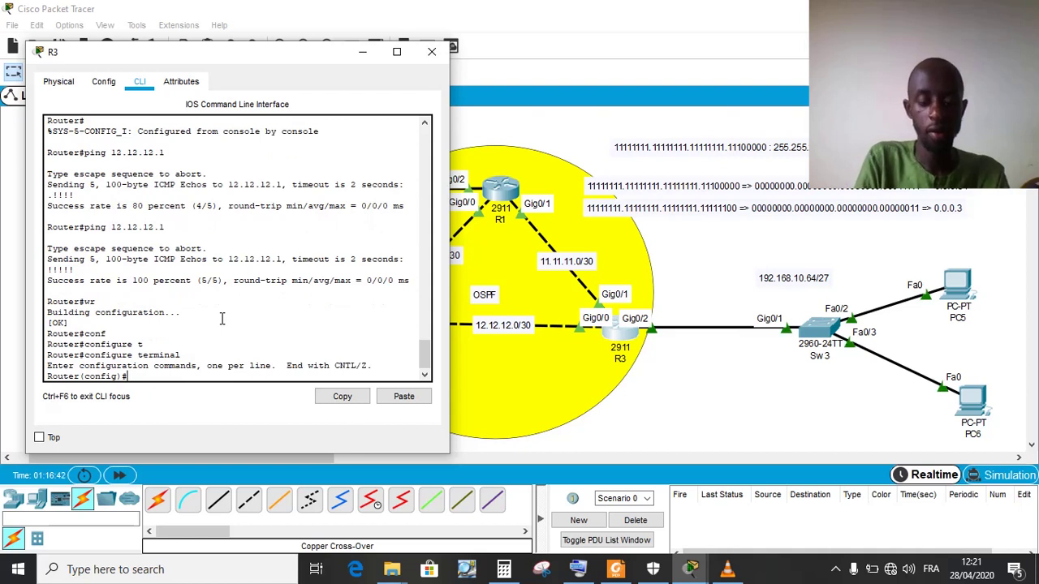
# Enter OSPF router configuration on R3 for process 10 with router ospf 10
pyautogui.write('rou')
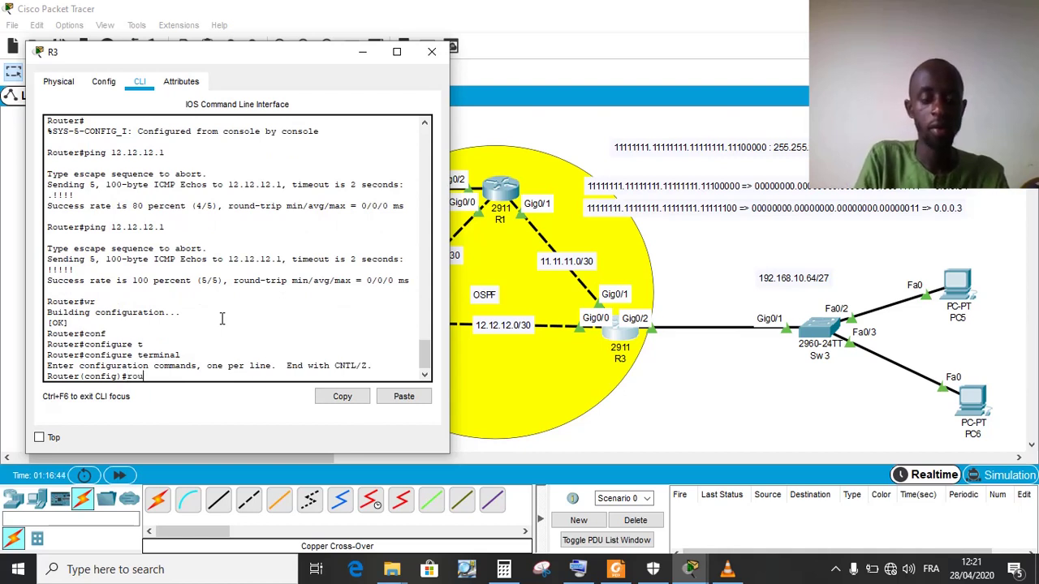
pyautogui.press('Tab')
pyautogui.write('osp')
pyautogui.press('Tab')
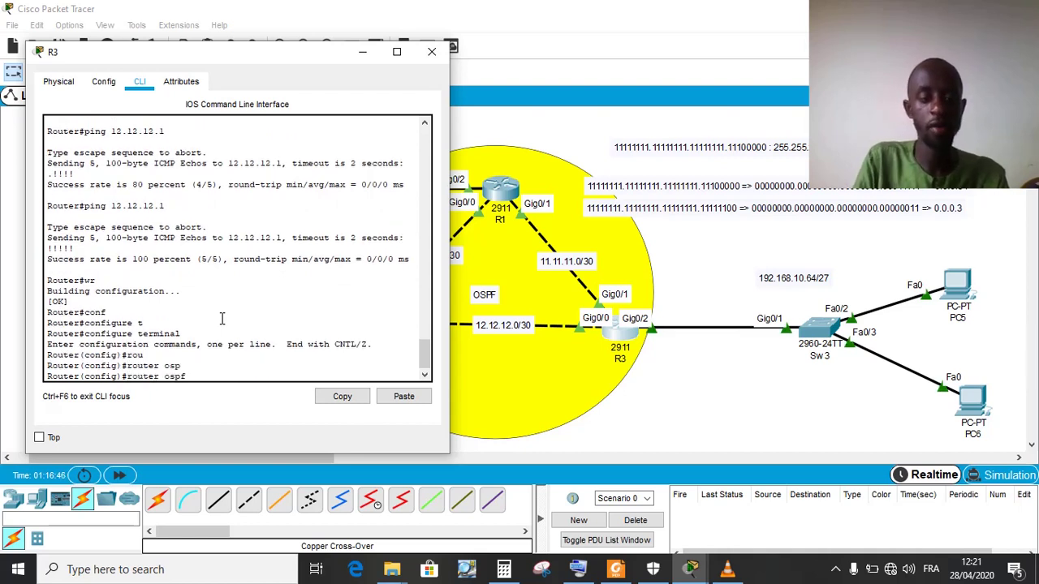
pyautogui.write('10')
pyautogui.press('Return')
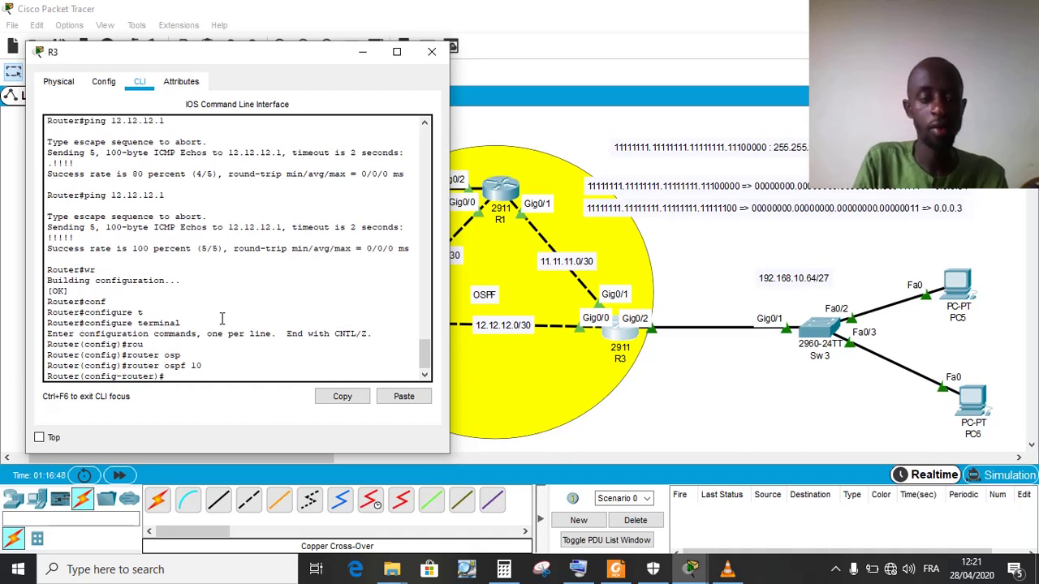
# Advertise R3's LAN in OSPF with network 192.168.10.64 0.0.0.31 area 0
pyautogui.write('net')
pyautogui.press('Tab')
pyautogui.write('19')
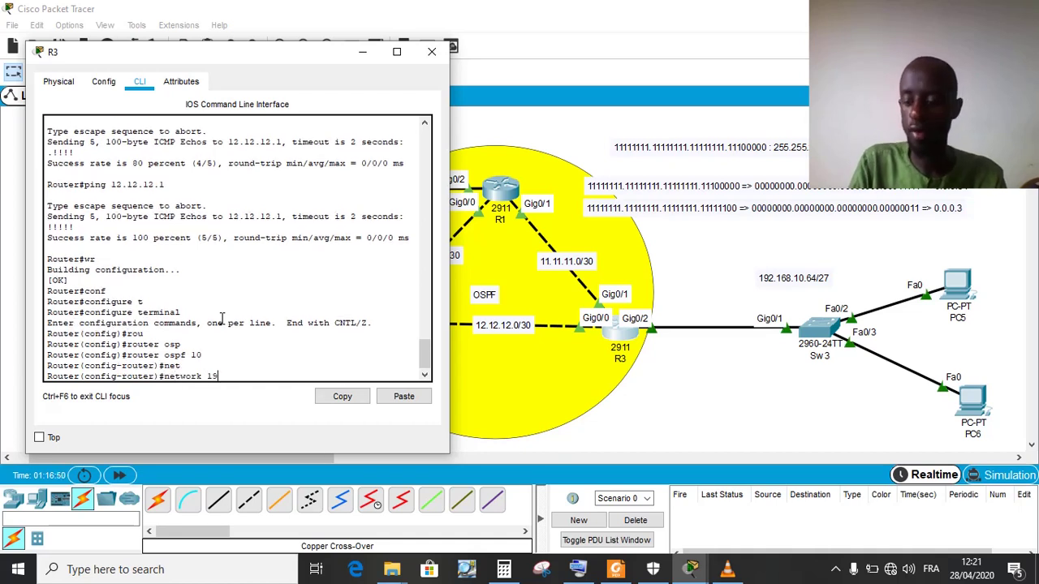
pyautogui.write('2.168.1')
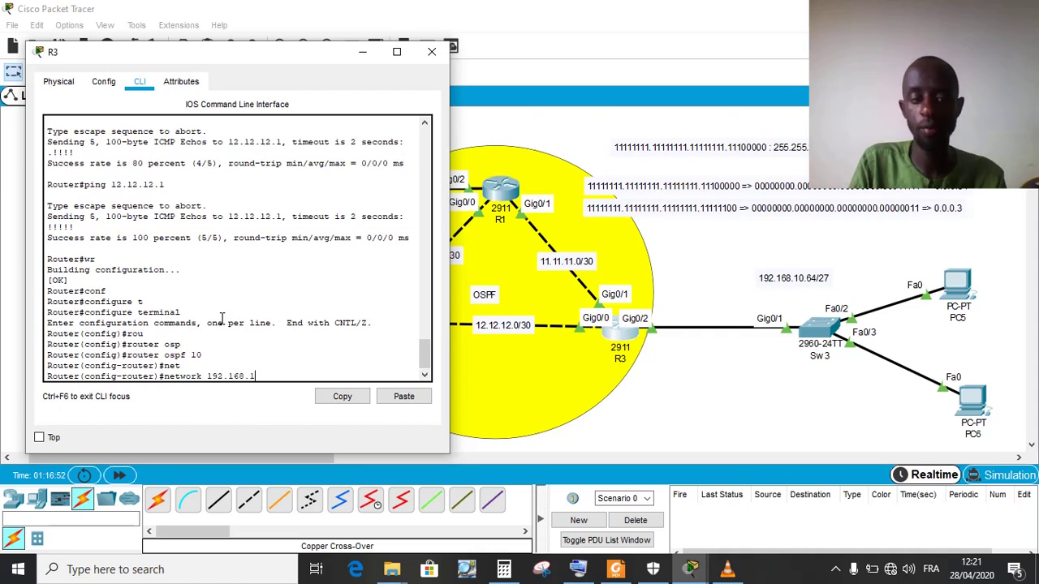
pyautogui.write('0.')
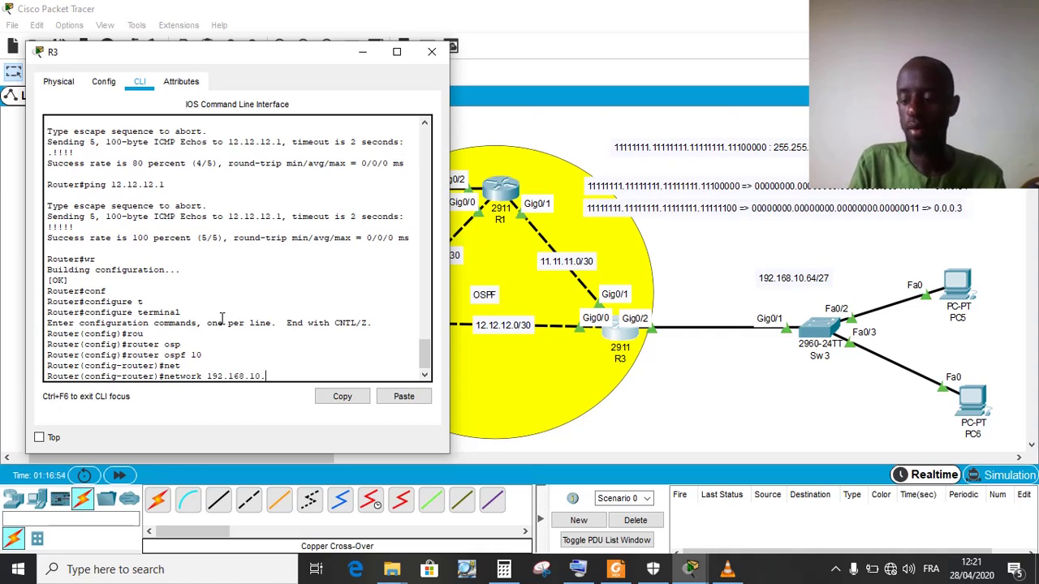
pyautogui.write('64 0.')
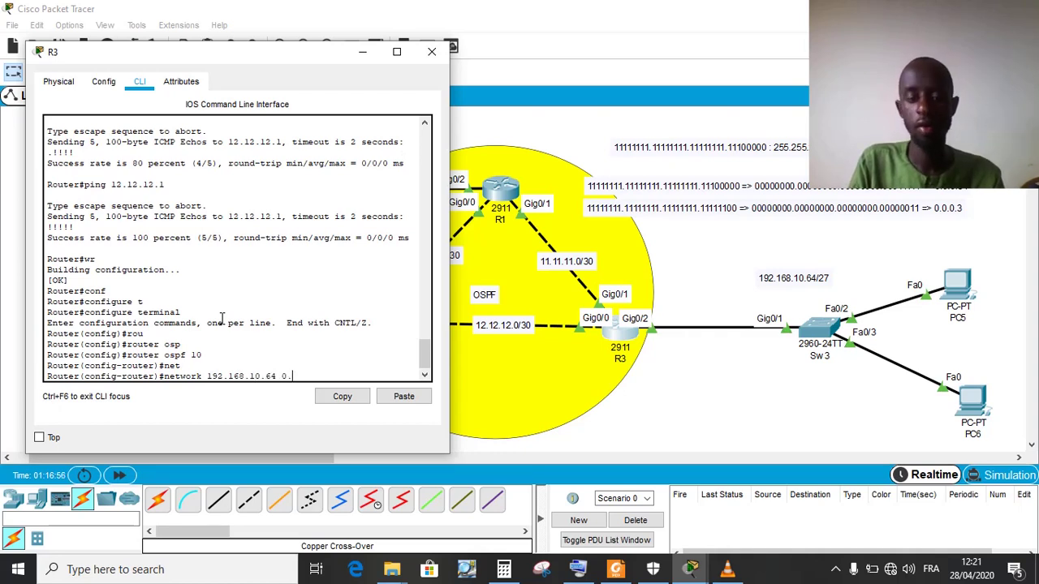
pyautogui.write('0.0.3')
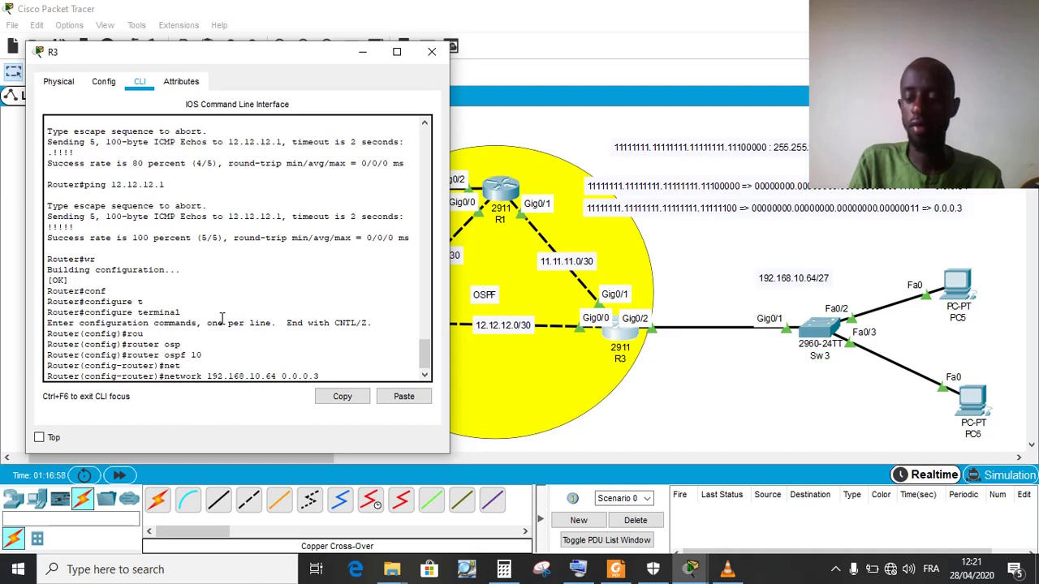
pyautogui.write('1 area')
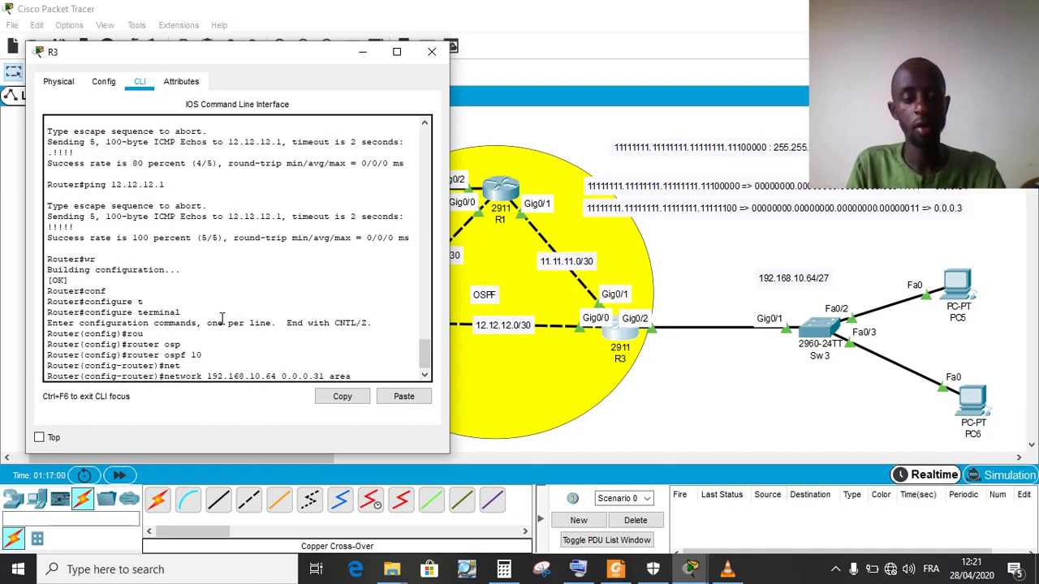
pyautogui.write(' 0')
pyautogui.press('Return')
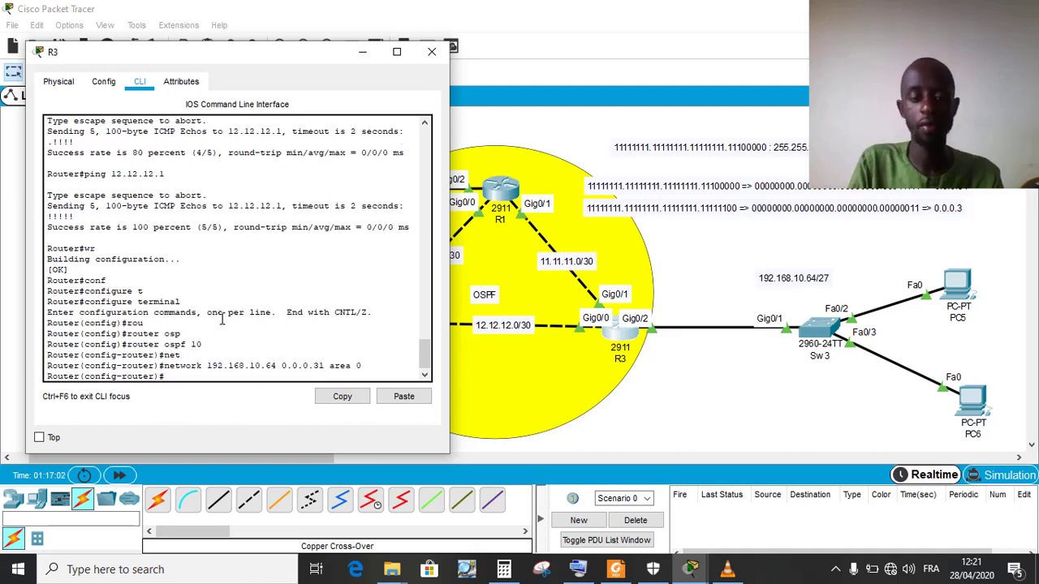
# Advertise the link between R3 and R1 in OSPF with network 11.11.11.0 0.0.0.3 area 0
pyautogui.write('net')
pyautogui.press('Tab')
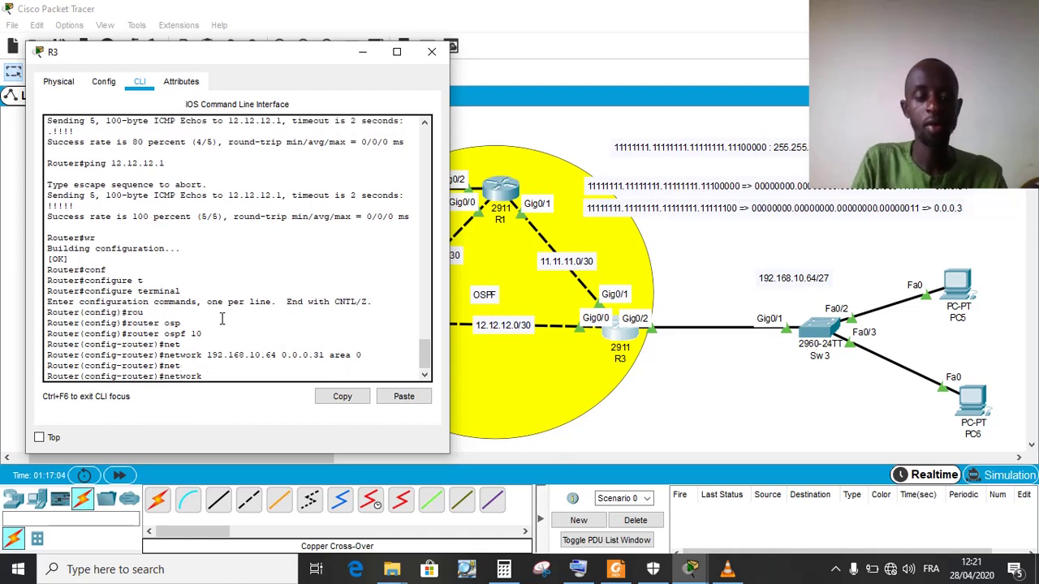
pyautogui.write('11.1')
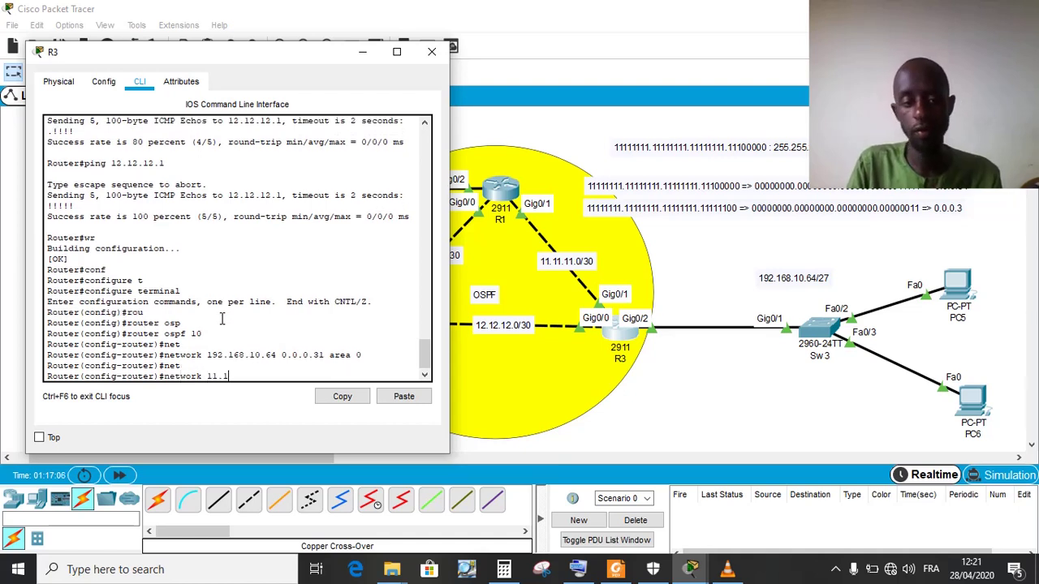
pyautogui.write('1.11.0 0.0.0')
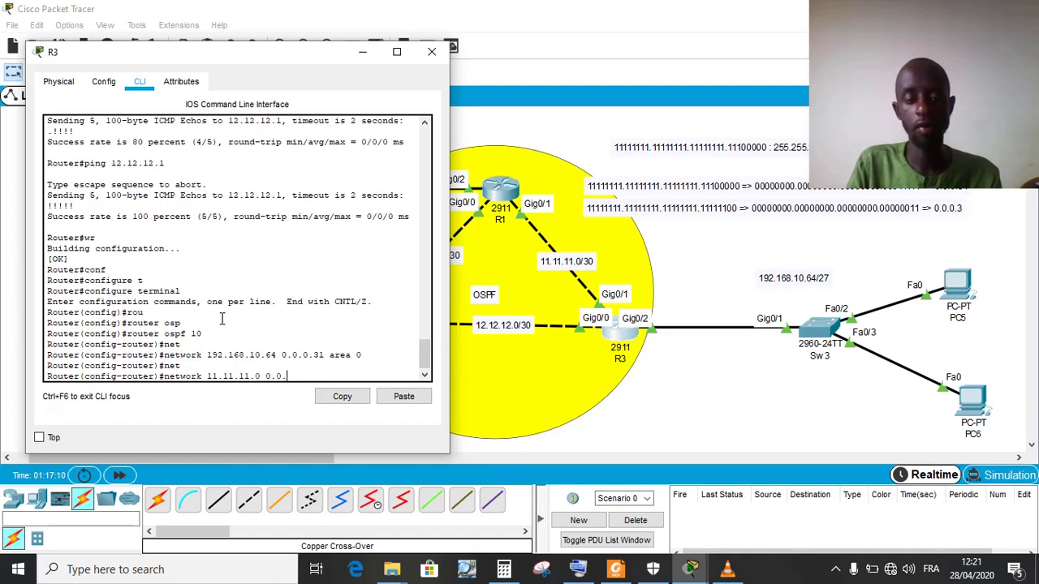
pyautogui.write('.3 ')
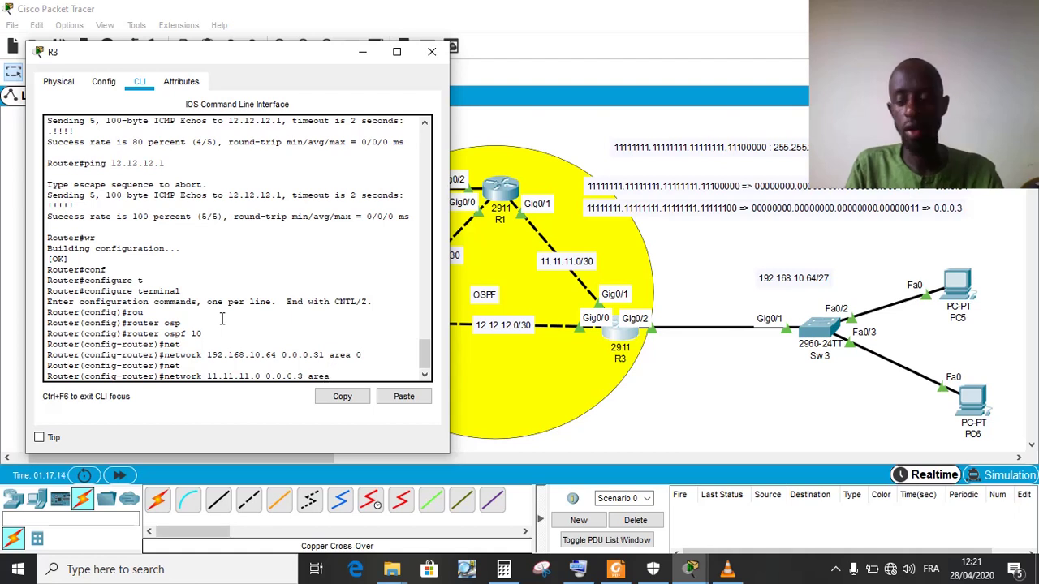
pyautogui.write('area 0')
pyautogui.press('Return')
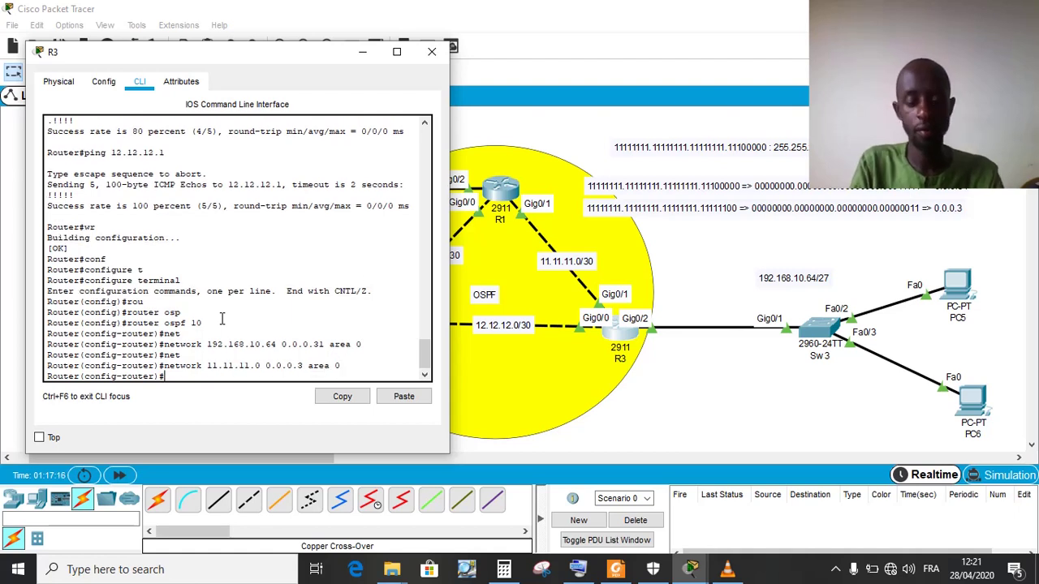
pyautogui.write('net')
pyautogui.press('Tab')
pyautogui.write('1')
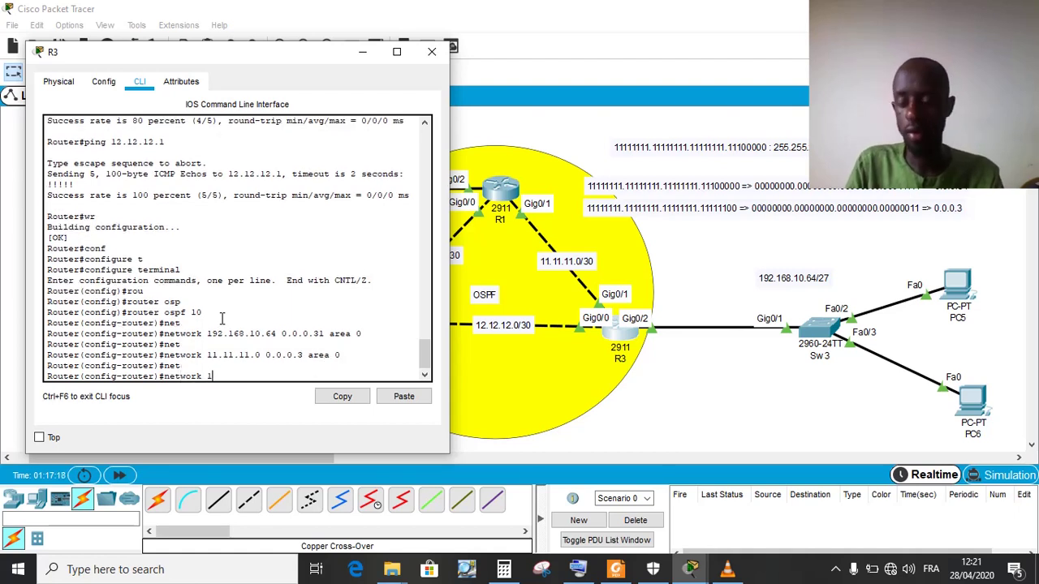
pyautogui.write('2.')
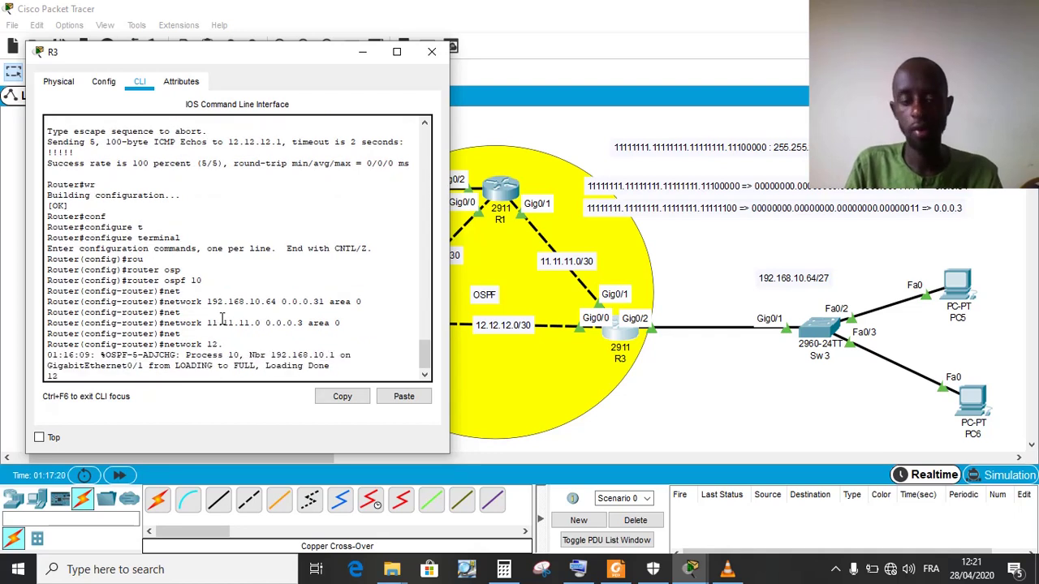
pyautogui.press('Up')
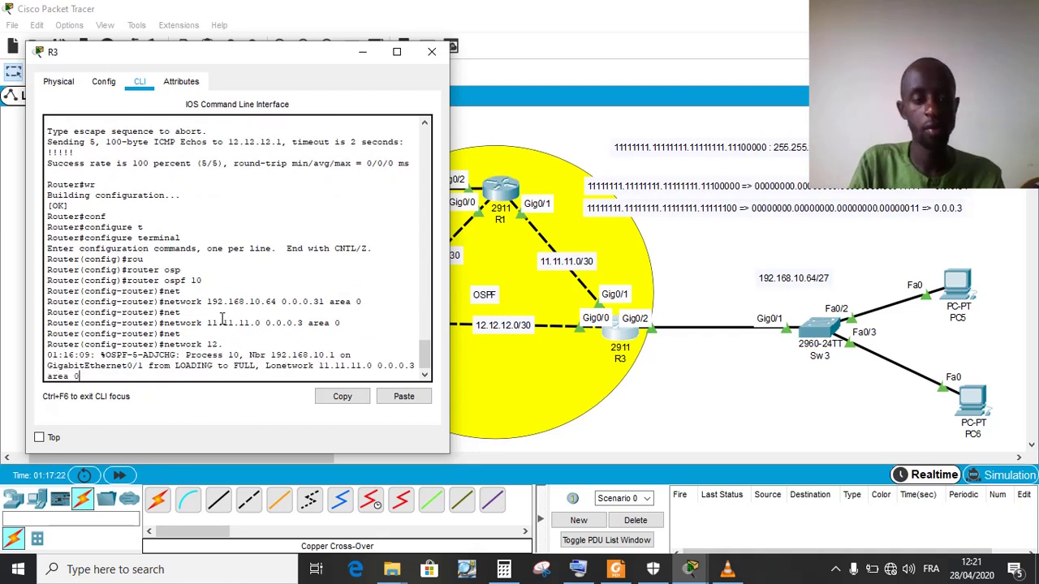
pyautogui.press('Up')
pyautogui.press('Return')
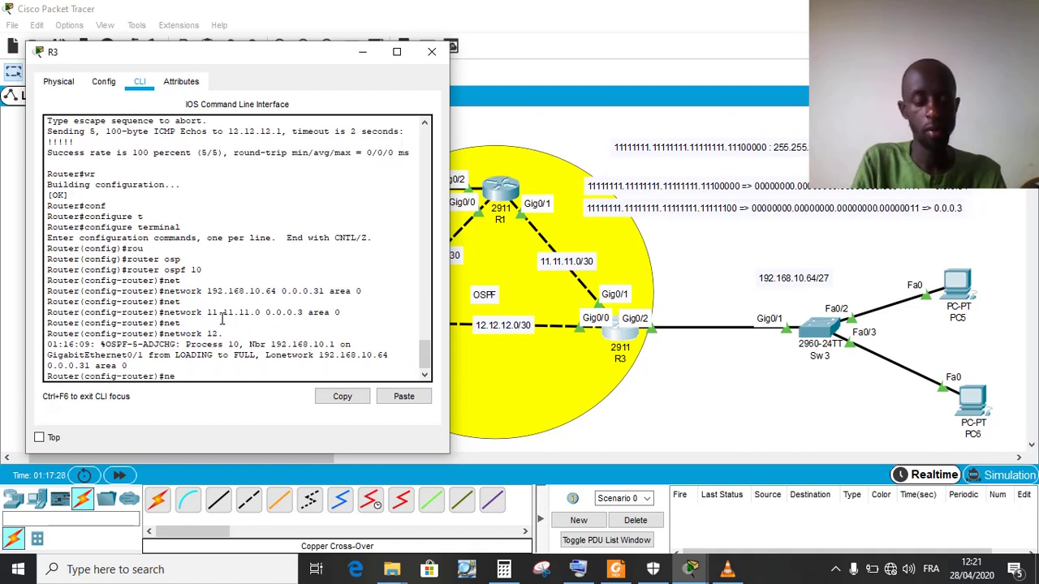
# Advertise the link between R3 and R2 in OSPF with network 12.12.12.0 0.0.0.3 area 0
pyautogui.write('net')
pyautogui.press('Tab')
pyautogui.write('12')
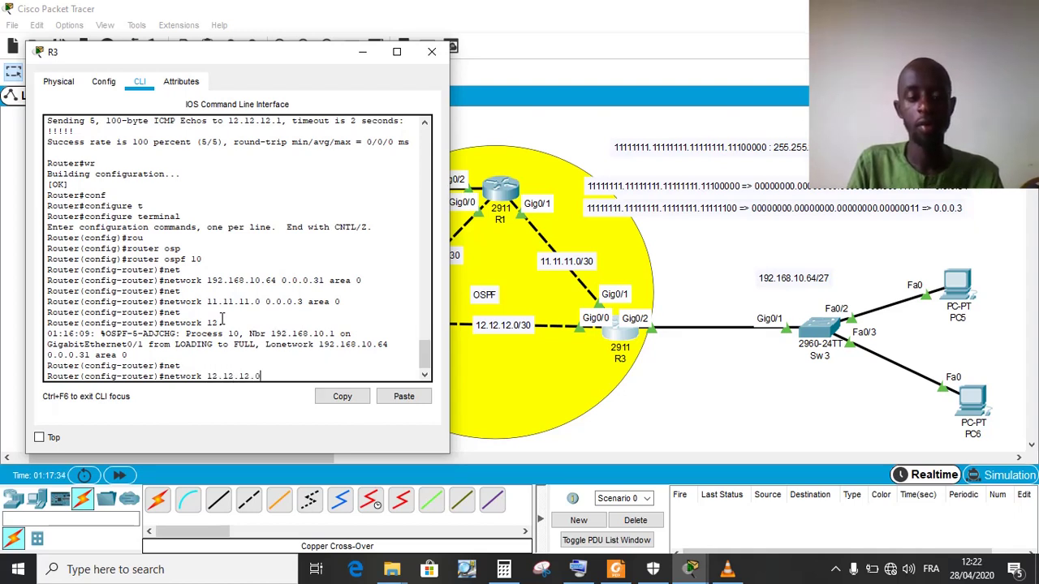
pyautogui.write('.0 0.0.0.3 area 0')
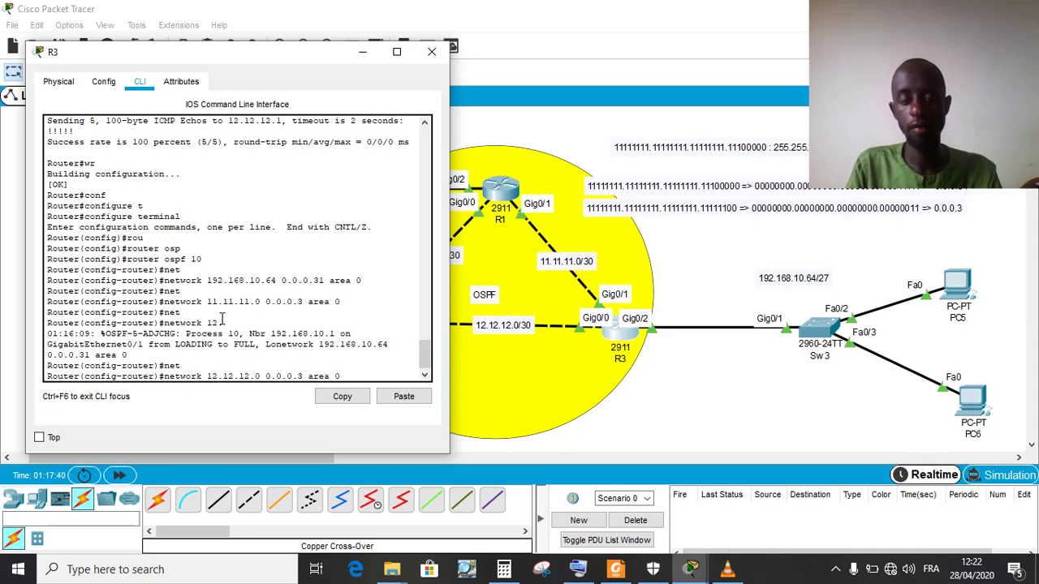
pyautogui.press('Return')
# Leave configuration mode on R3 with end and save the configuration with wr
pyautogui.write('end')
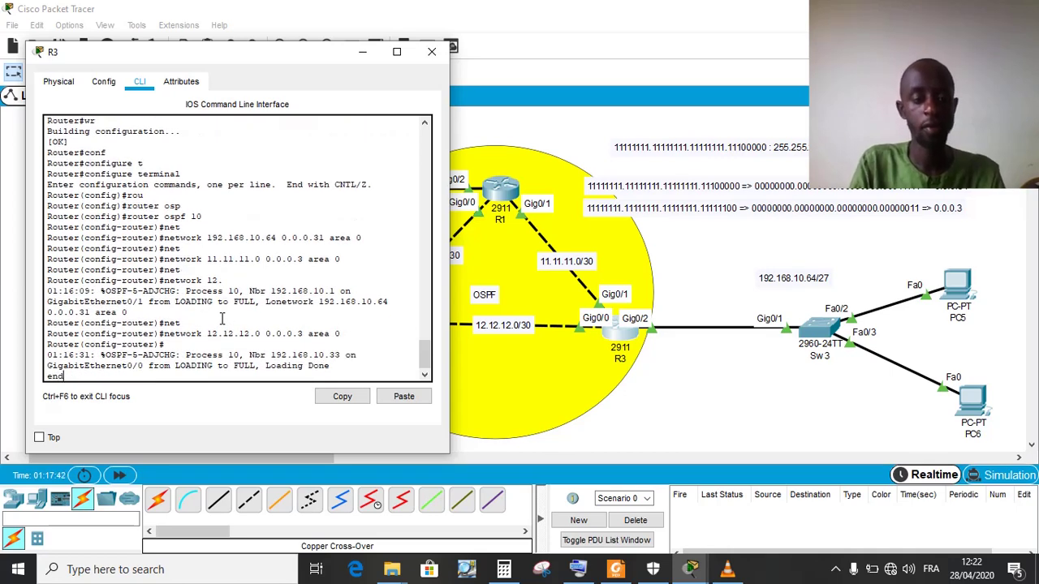
pyautogui.press('Return')
pyautogui.press('Return')
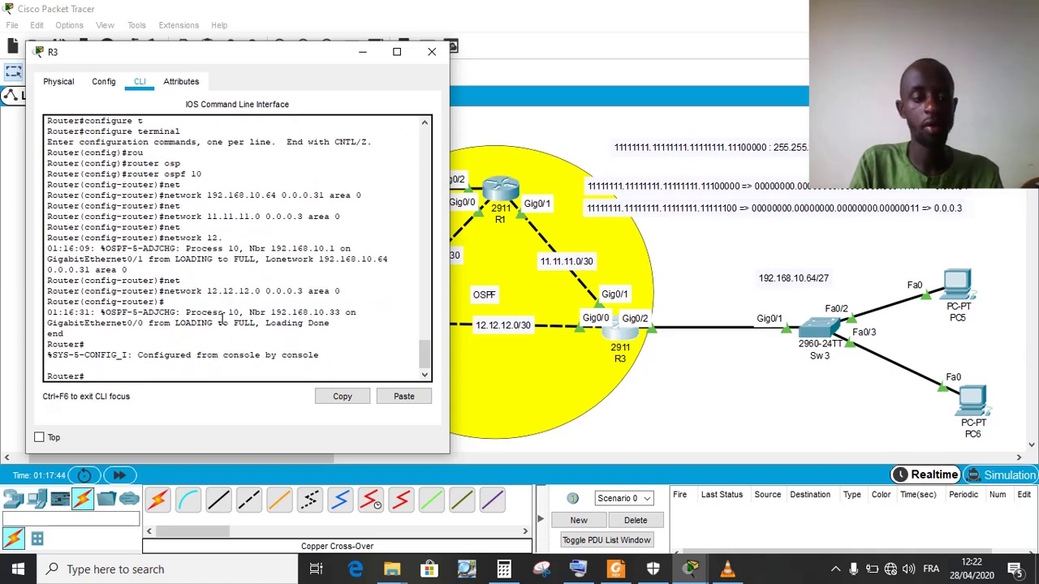
pyautogui.write('w')
pyautogui.write('r')
pyautogui.press('Return')
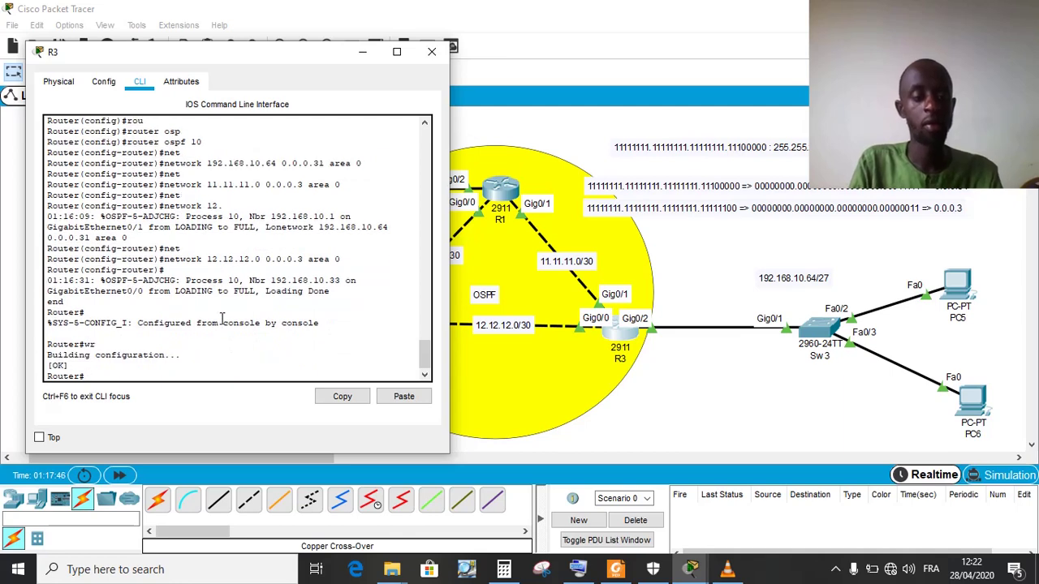
# Switch from R3's console to R1's and display the routing table with show ip route
pyautogui.click(432, 52)
pyautogui.click(500, 203)
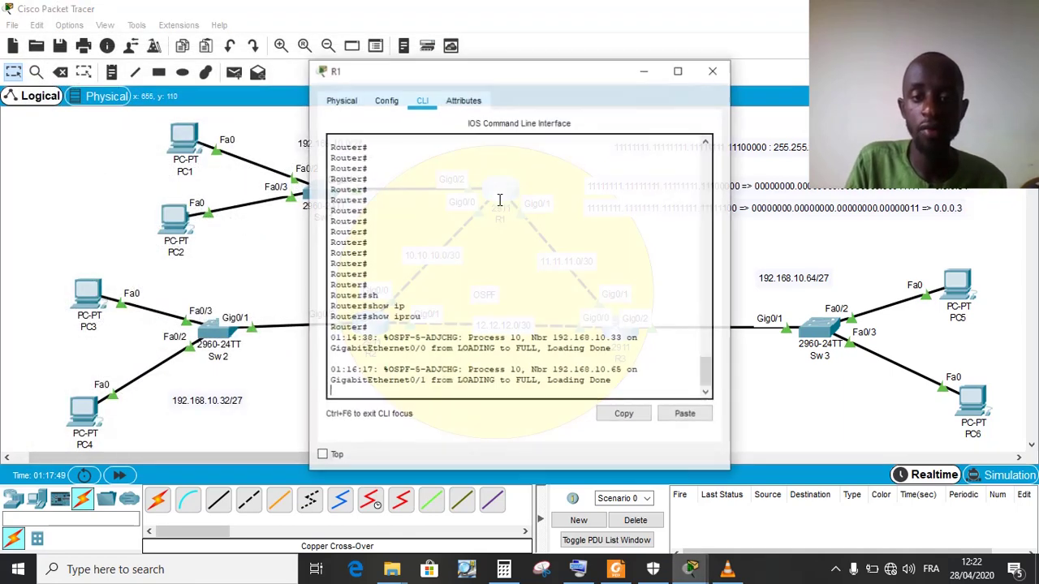
pyautogui.press('Return')
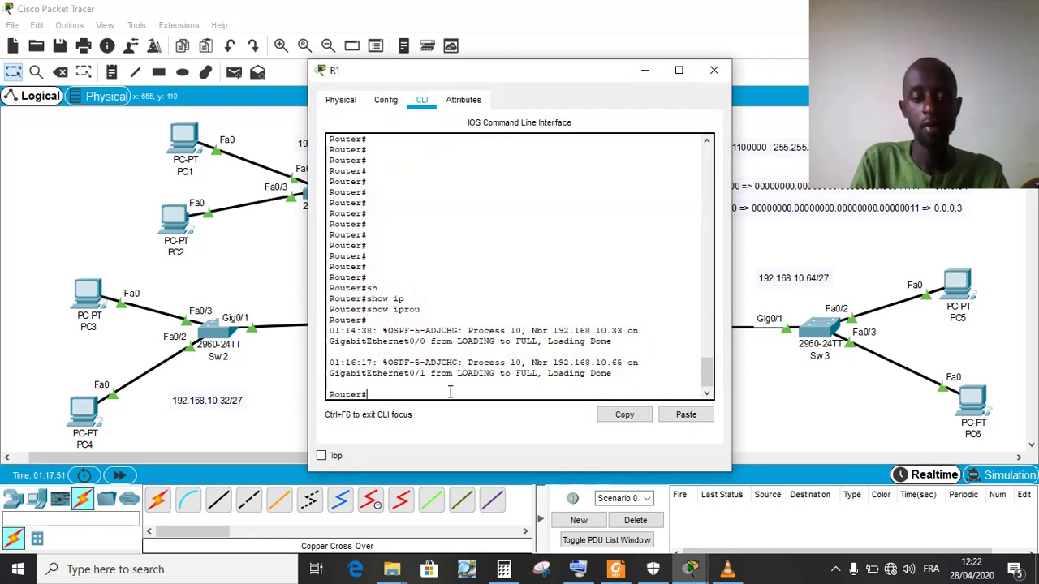
pyautogui.write('sh')
pyautogui.press('Tab')
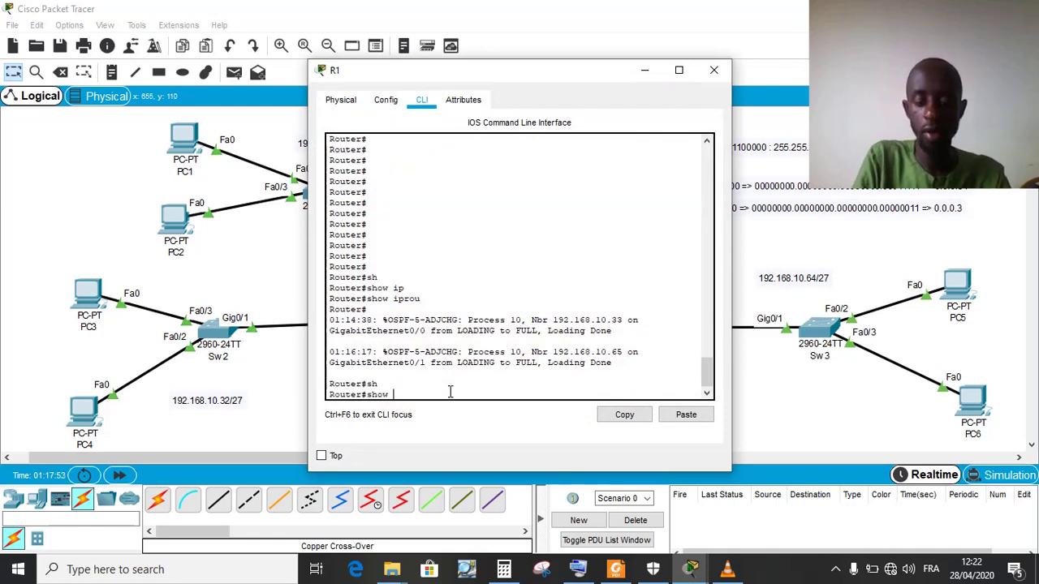
pyautogui.write('ip ro')
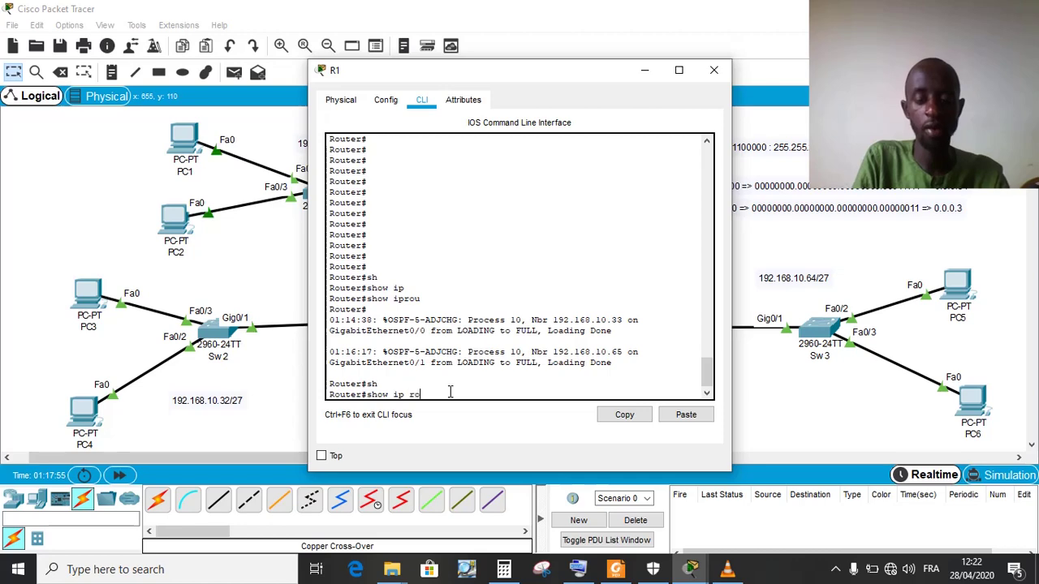
pyautogui.press('Tab')
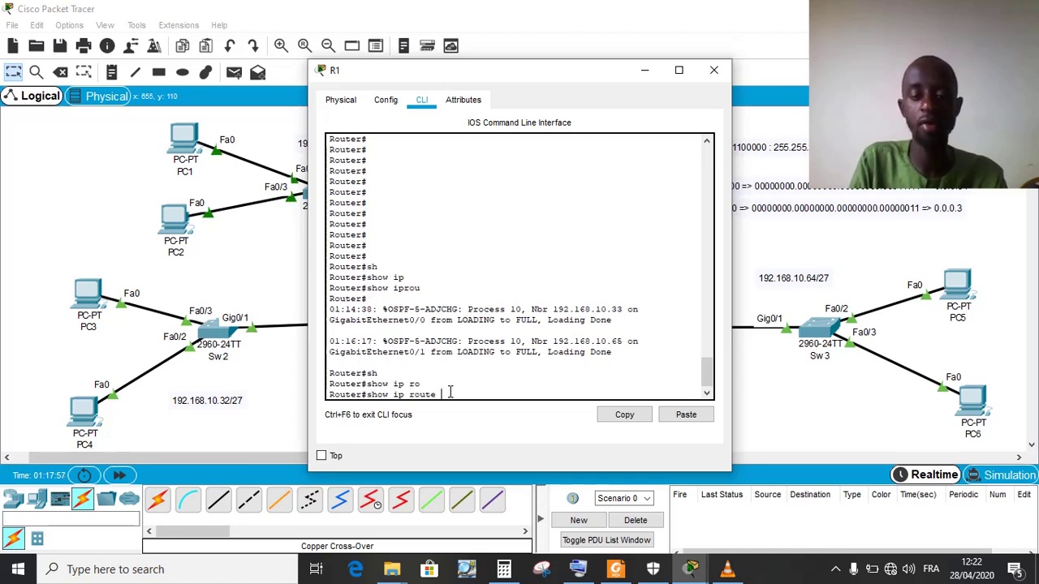
pyautogui.press('Return')
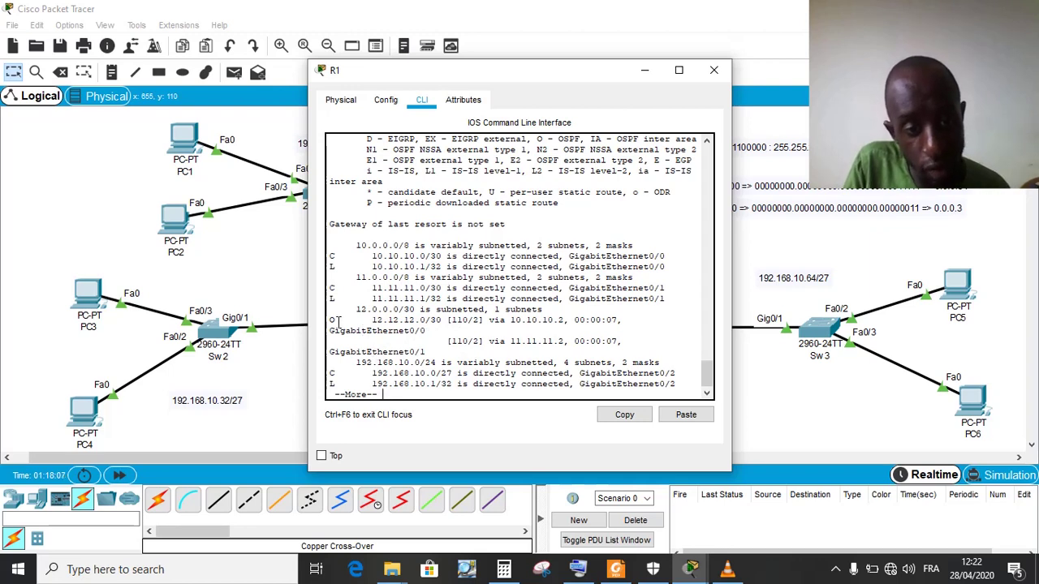
# Examine the OSPF routes in R1's routing table against the topology, read the output to its end and close R1's console
pyautogui.moveTo(339, 321); pyautogui.dragTo(431, 329)
pyautogui.moveTo(492, 73); pyautogui.dragTo(823, 90)
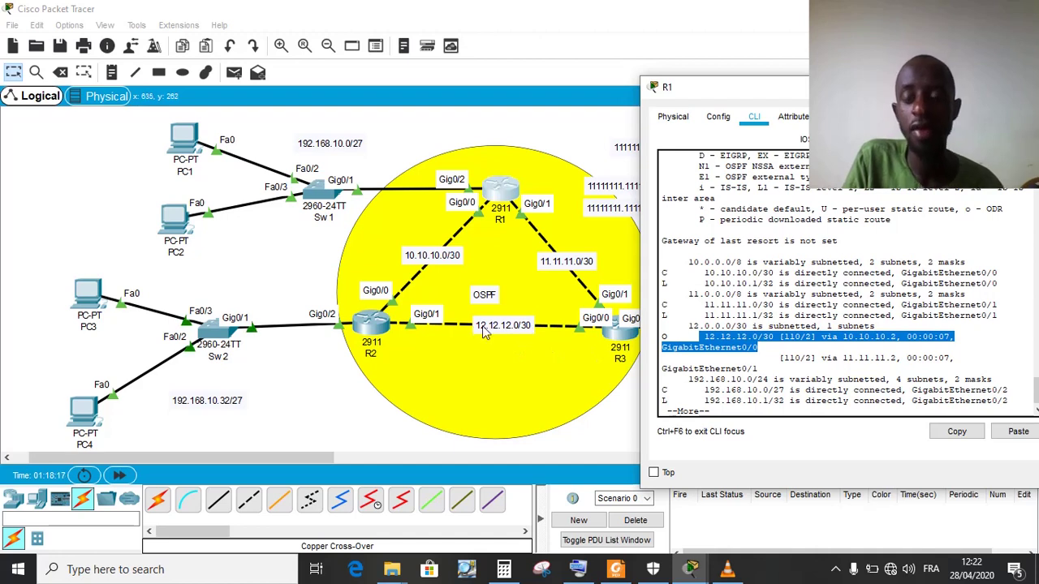
pyautogui.click(767, 350)
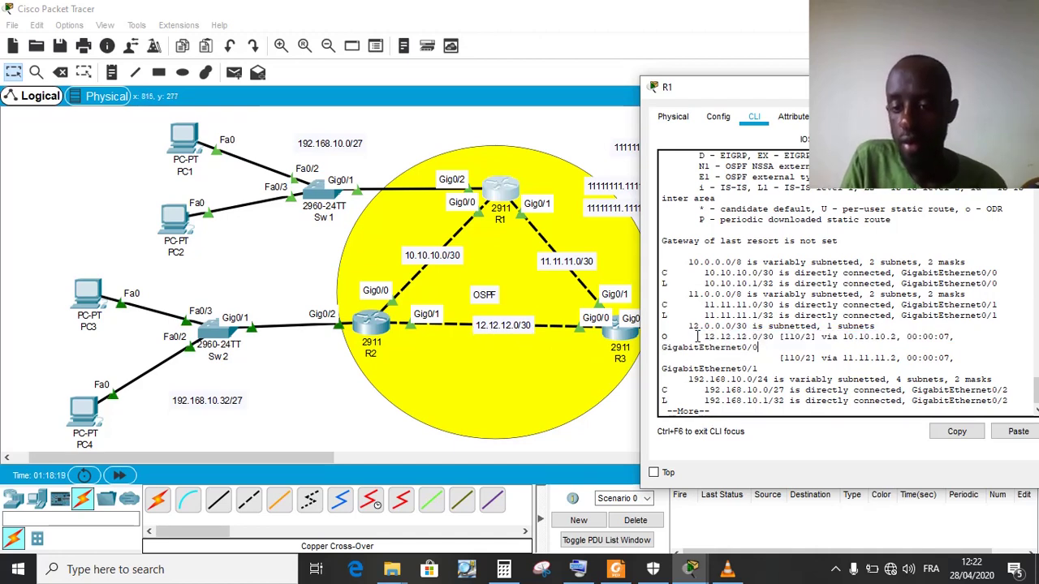
pyautogui.moveTo(695, 338); pyautogui.dragTo(781, 345)
pyautogui.click(792, 349)
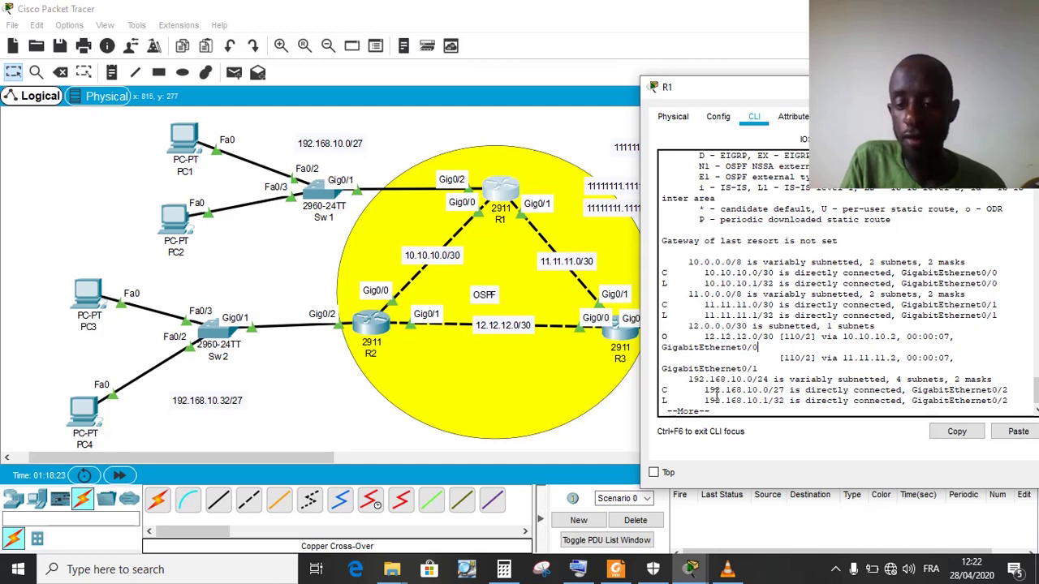
pyautogui.press('space')
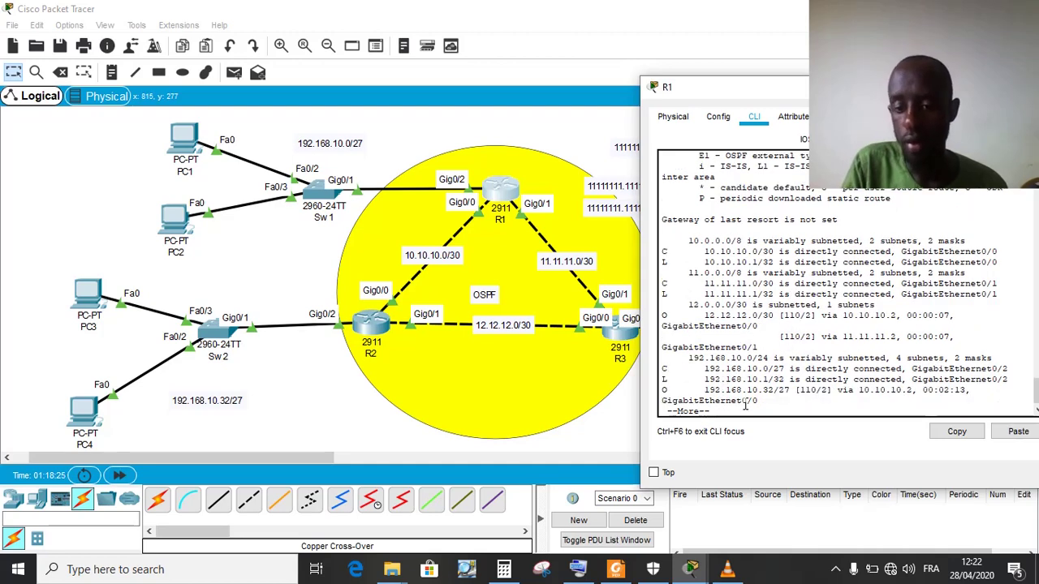
pyautogui.press('Return')
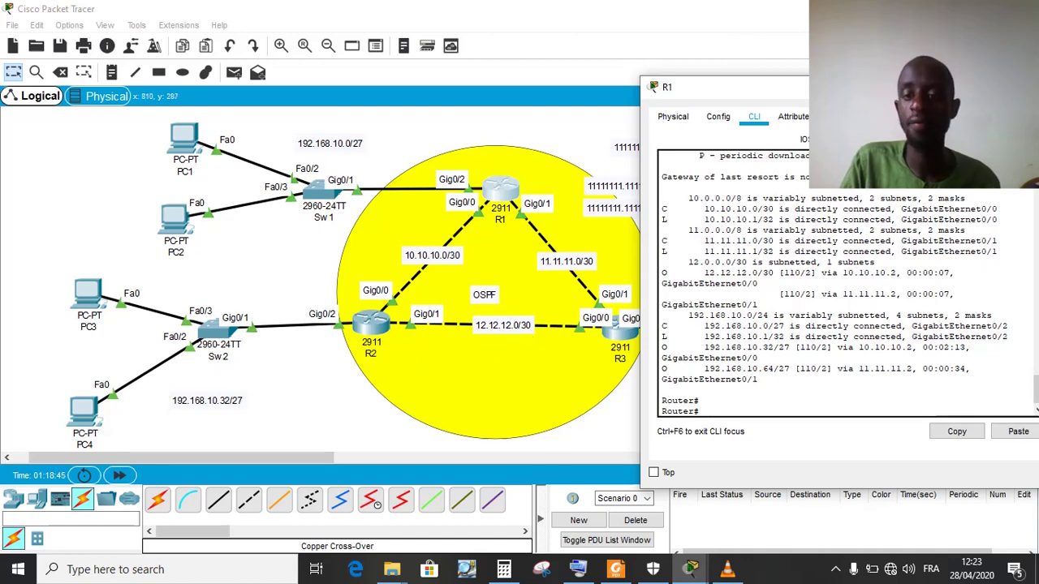
pyautogui.moveTo(722, 87); pyautogui.dragTo(60, 125)
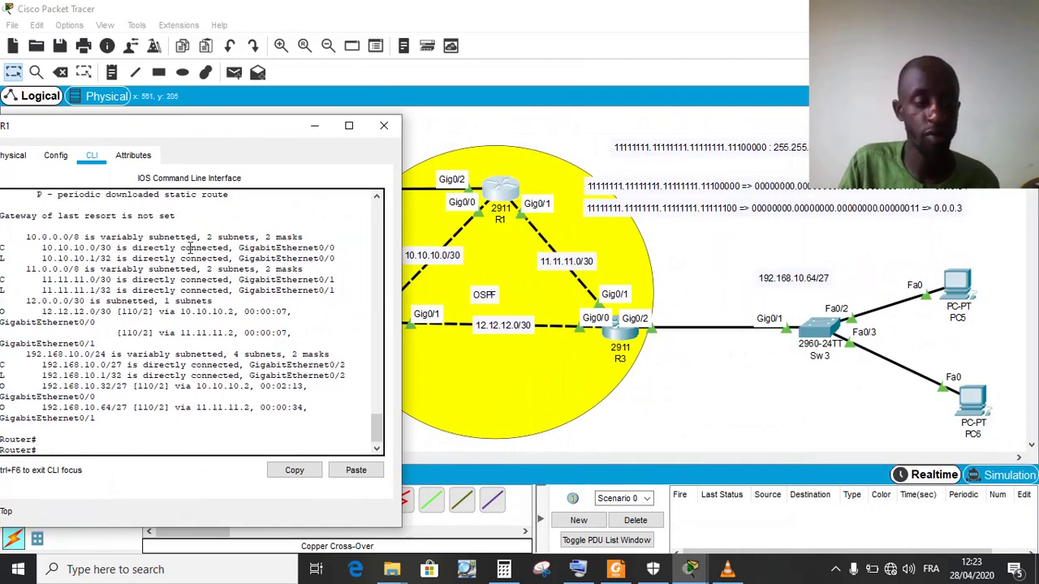
pyautogui.moveTo(192, 132); pyautogui.dragTo(436, 107)
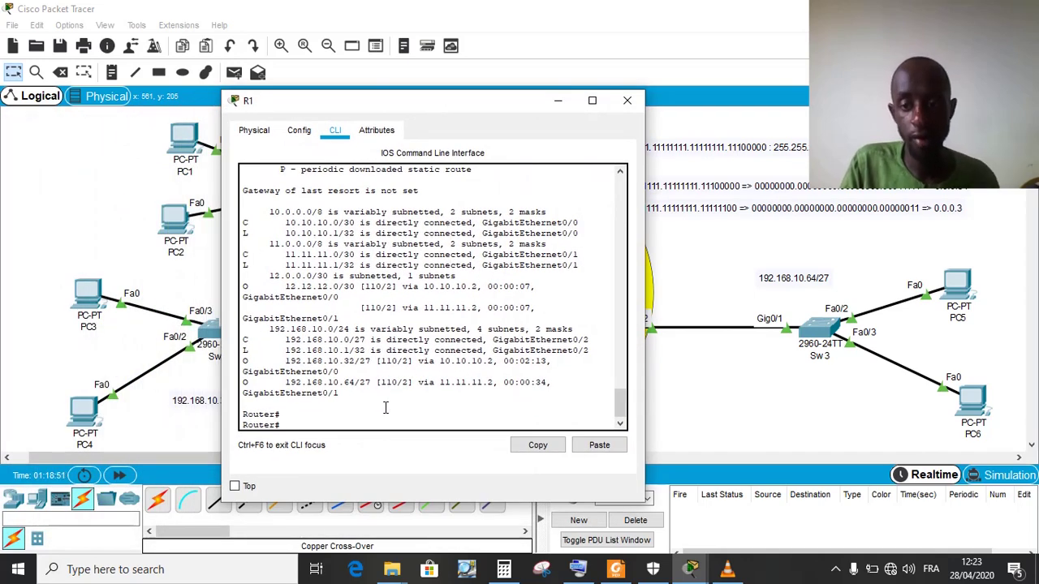
pyautogui.click(626, 100)
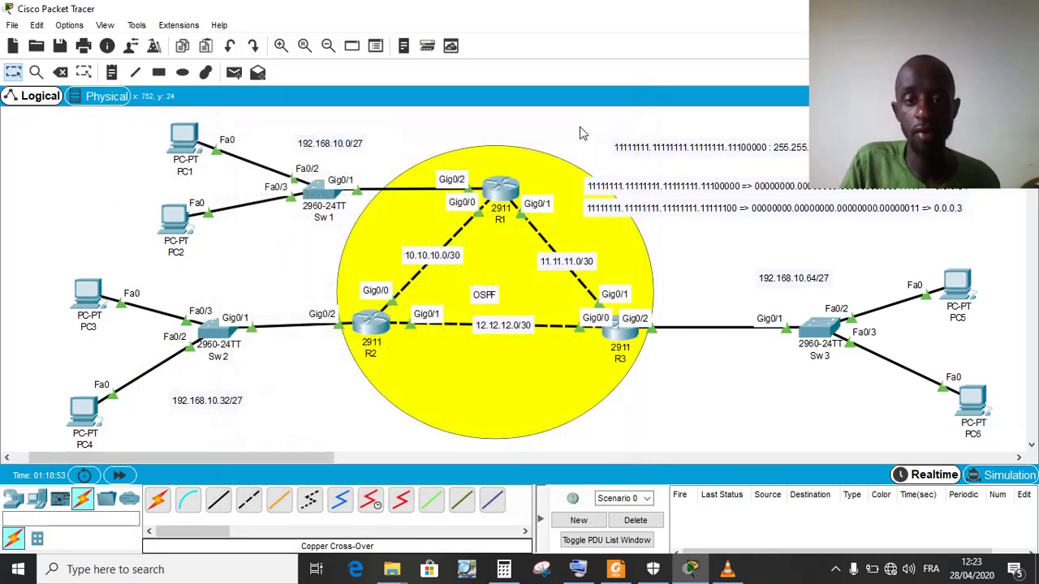
# Test connectivity between the LANs with simple PDUs from PC1 to PC5 and from PC2 to PC3
pyautogui.click(234, 73)
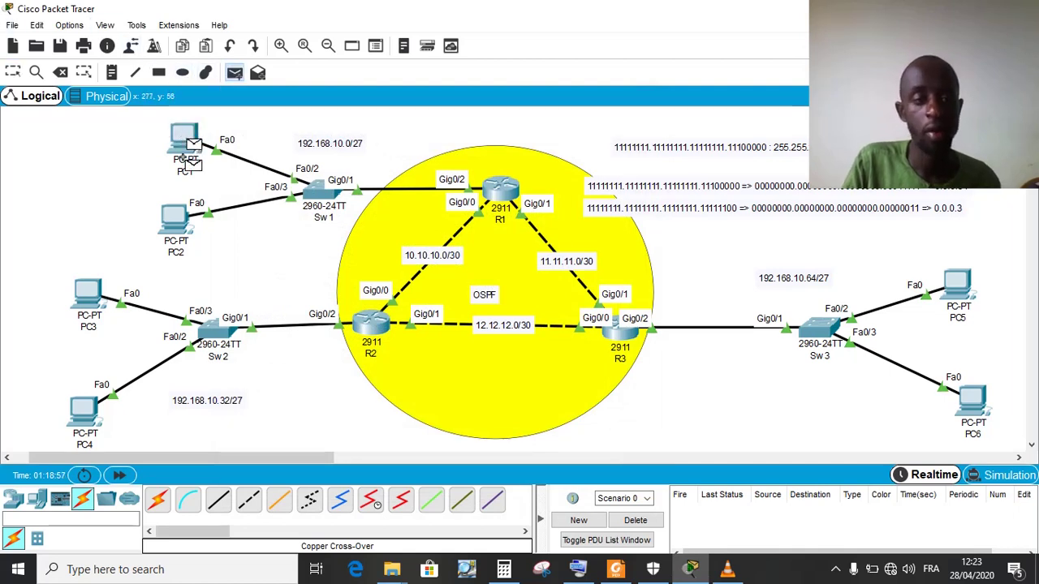
pyautogui.click(959, 296)
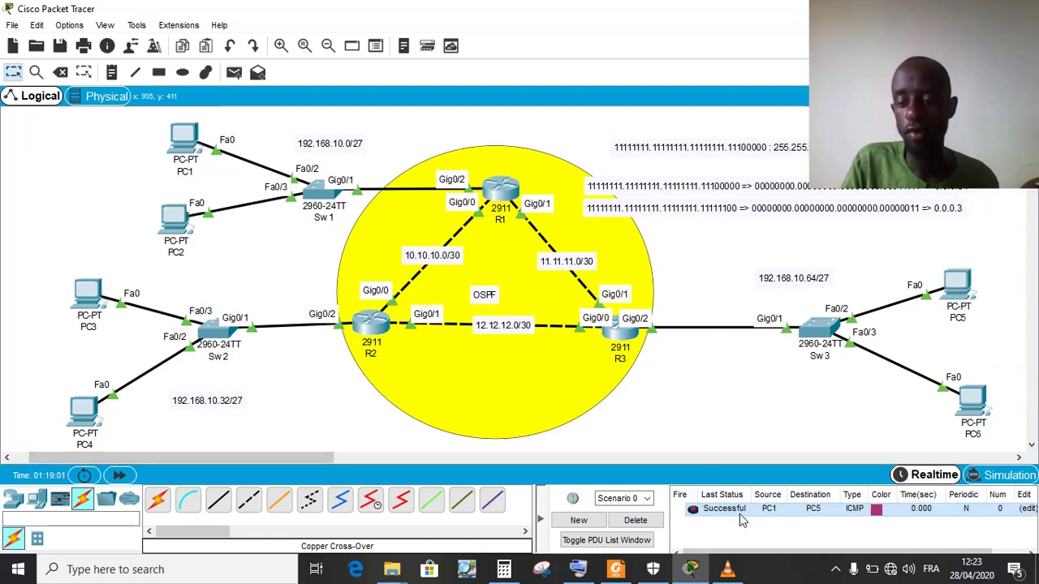
pyautogui.click(238, 74)
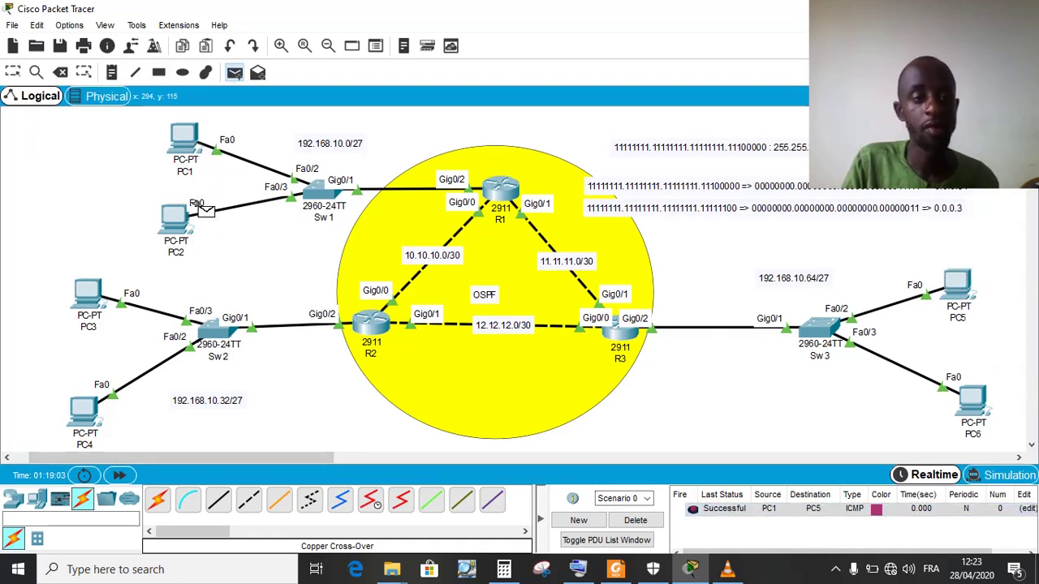
pyautogui.click(180, 216)
pyautogui.click(87, 294)
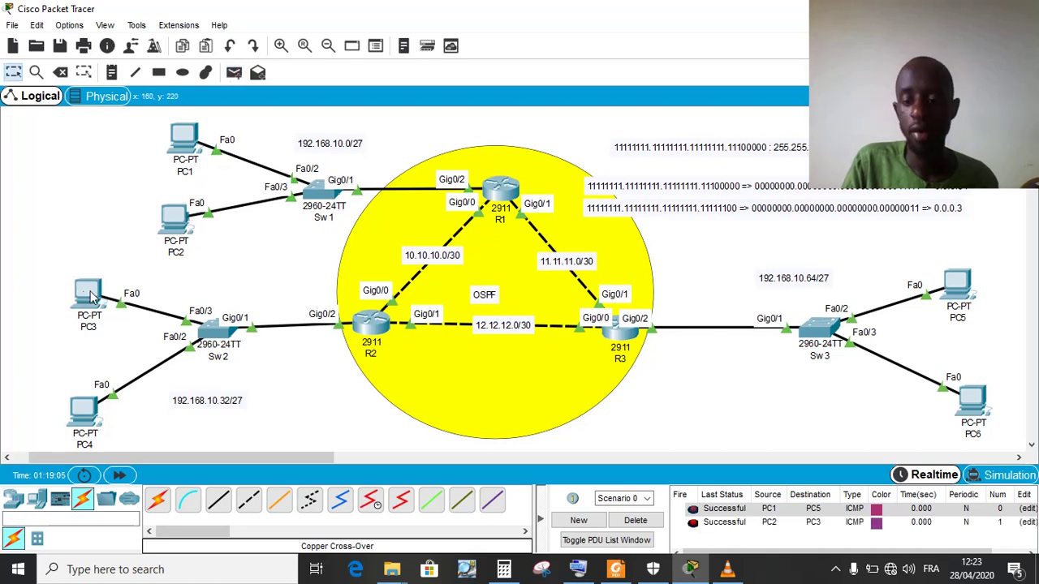
# Send a simple PDU from PC4 to PC6 and delete the scenario's PDU entries
pyautogui.click(234, 73)
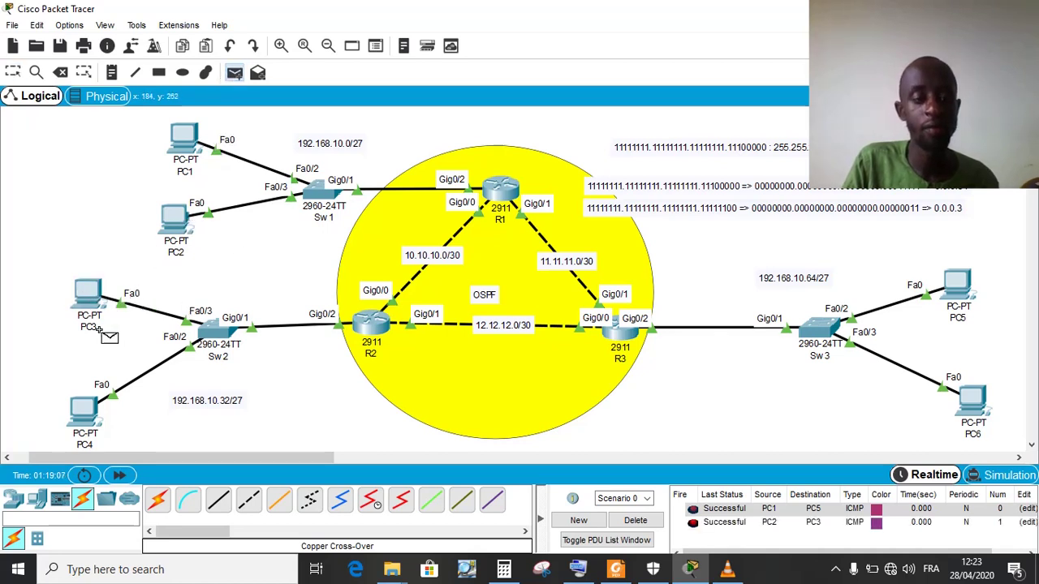
pyautogui.click(84, 410)
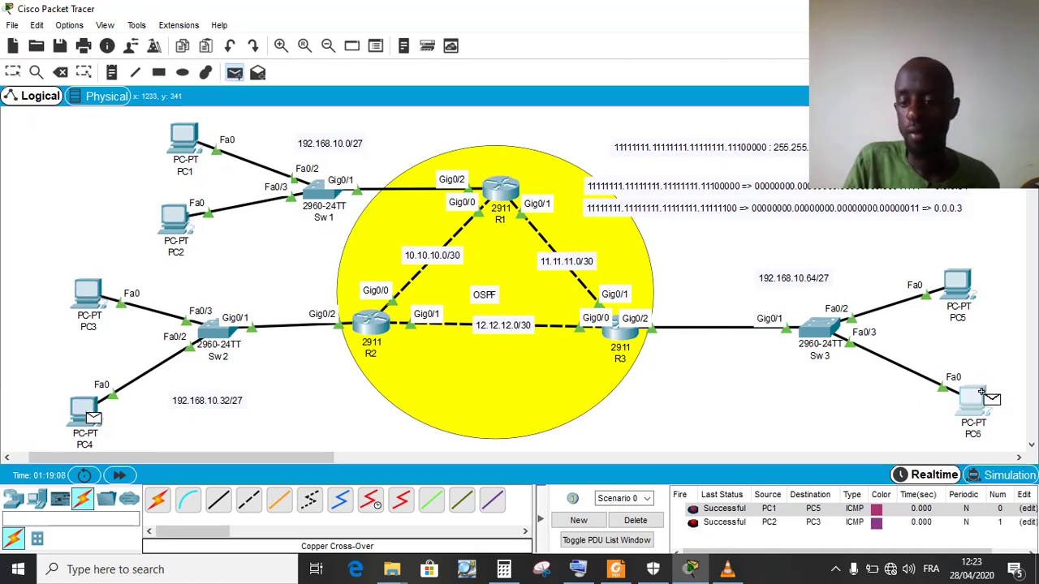
pyautogui.click(981, 393)
pyautogui.click(637, 522)
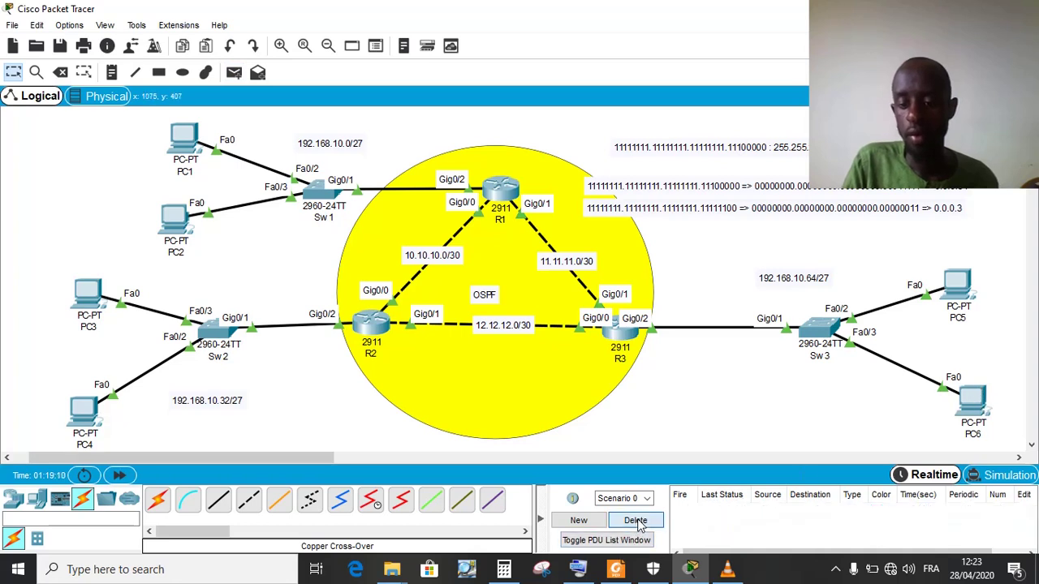
# Test connectivity with simple PDUs from PC4 to PC6 and from PC2 to PC5
pyautogui.click(233, 73)
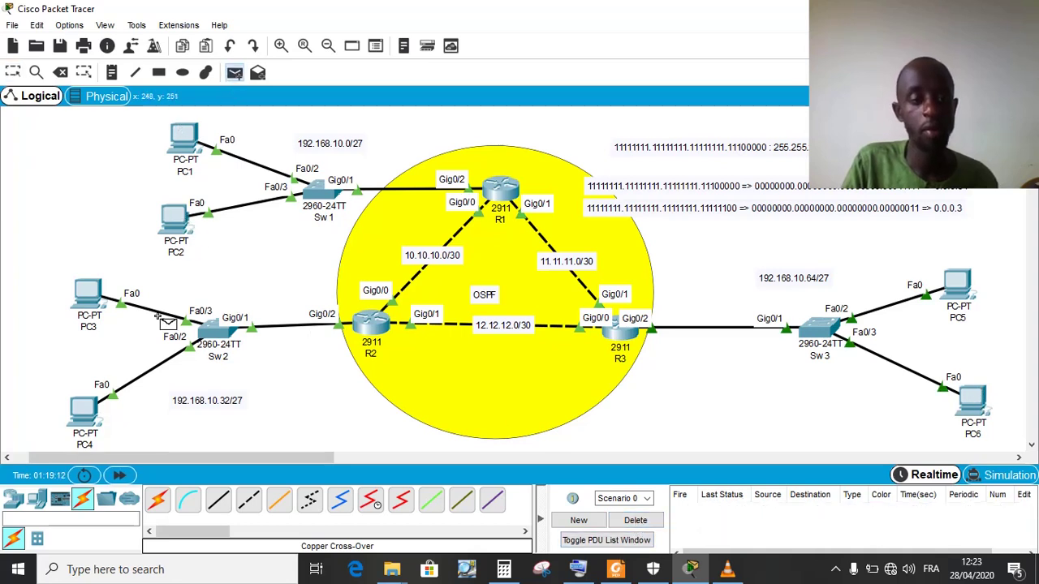
pyautogui.click(90, 408)
pyautogui.click(968, 399)
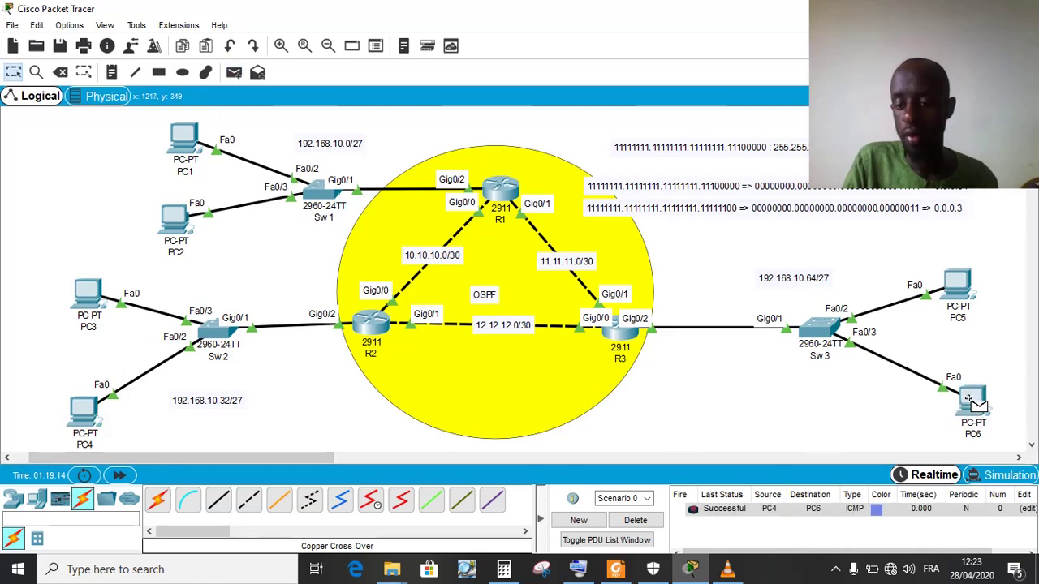
pyautogui.click(233, 73)
pyautogui.click(175, 218)
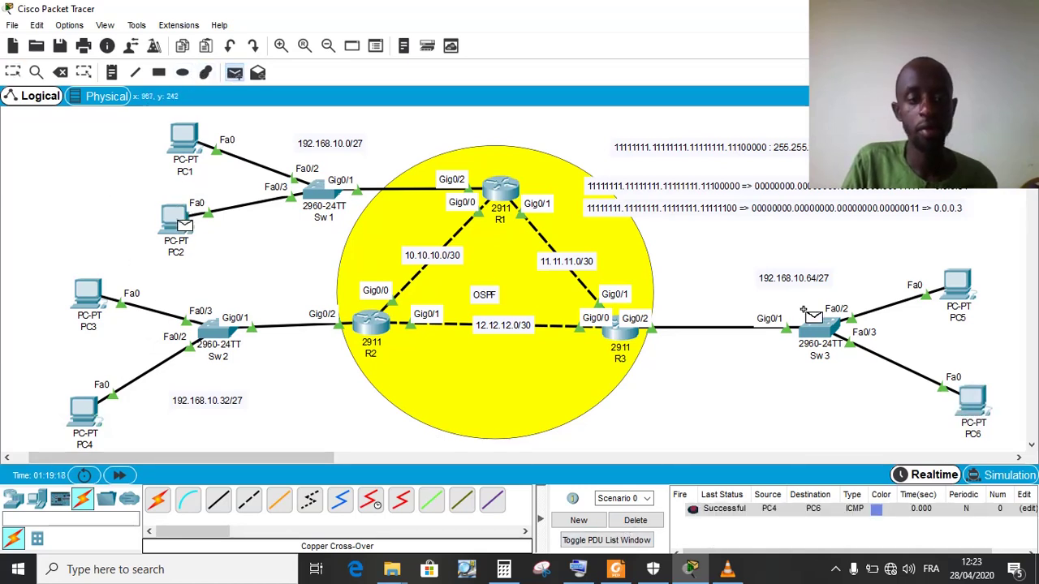
pyautogui.click(965, 289)
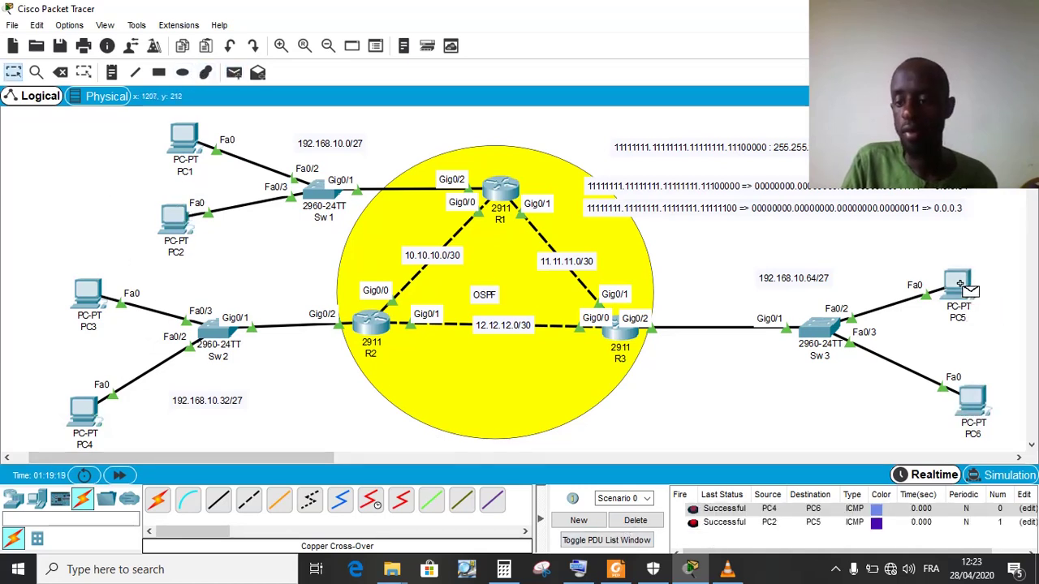
# Test connectivity from PC3 to PC6 with a simple PDU and clear the scenario's PDU list
pyautogui.click(234, 74)
pyautogui.click(86, 290)
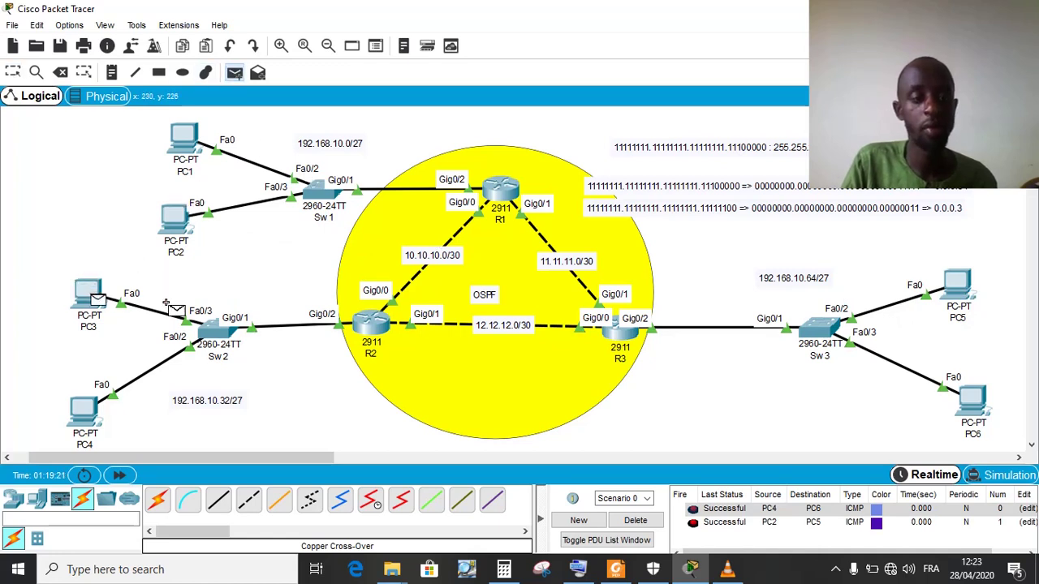
pyautogui.click(978, 395)
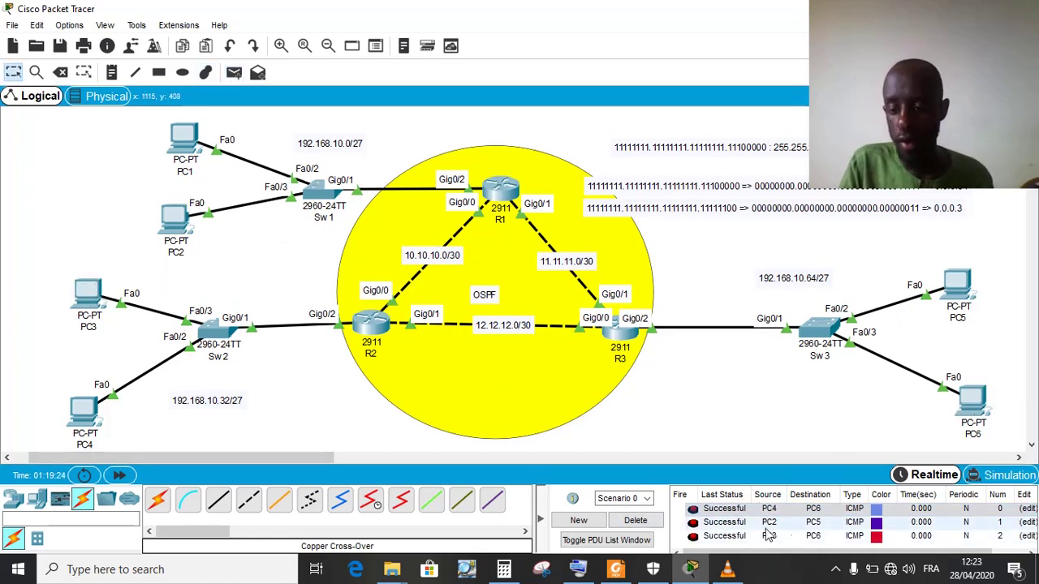
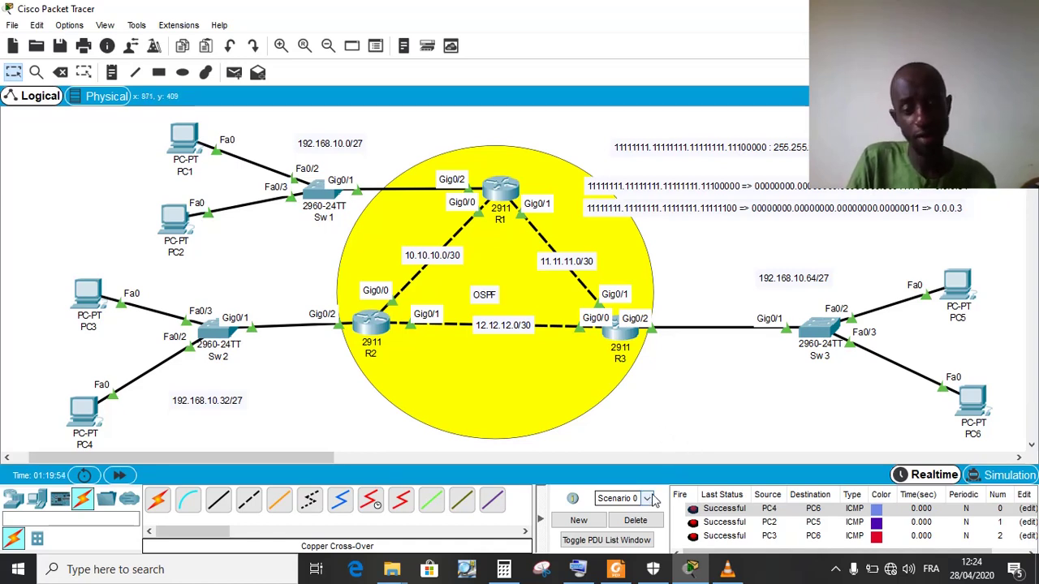
pyautogui.click(637, 520)
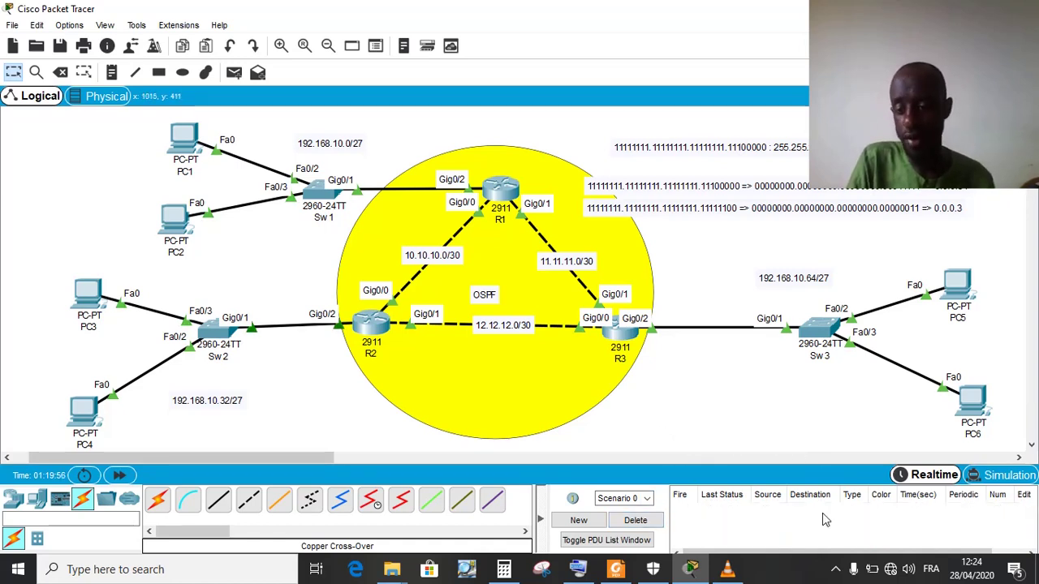
pyautogui.click(836, 570)
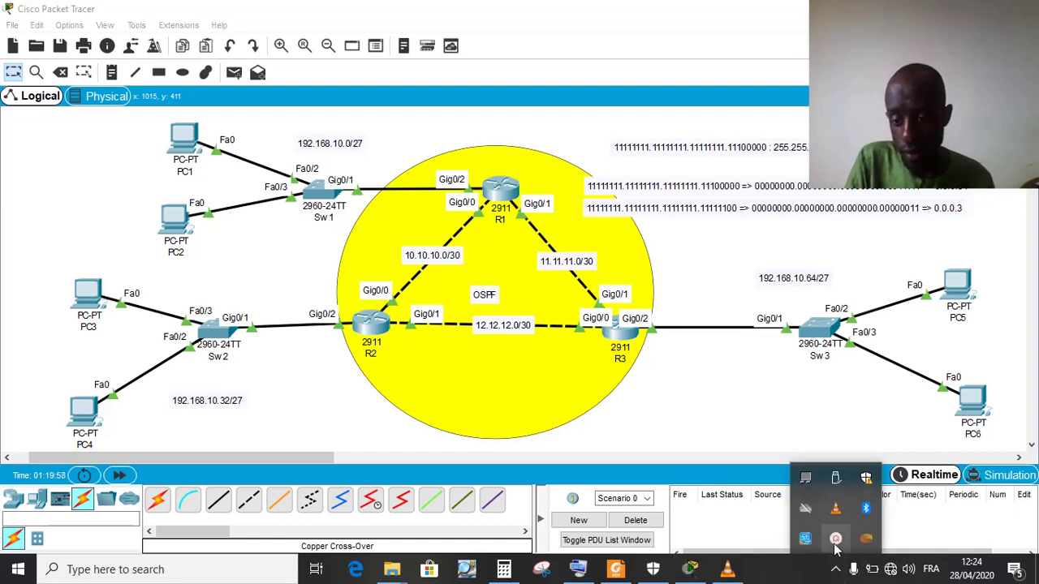
pyautogui.click(837, 549)
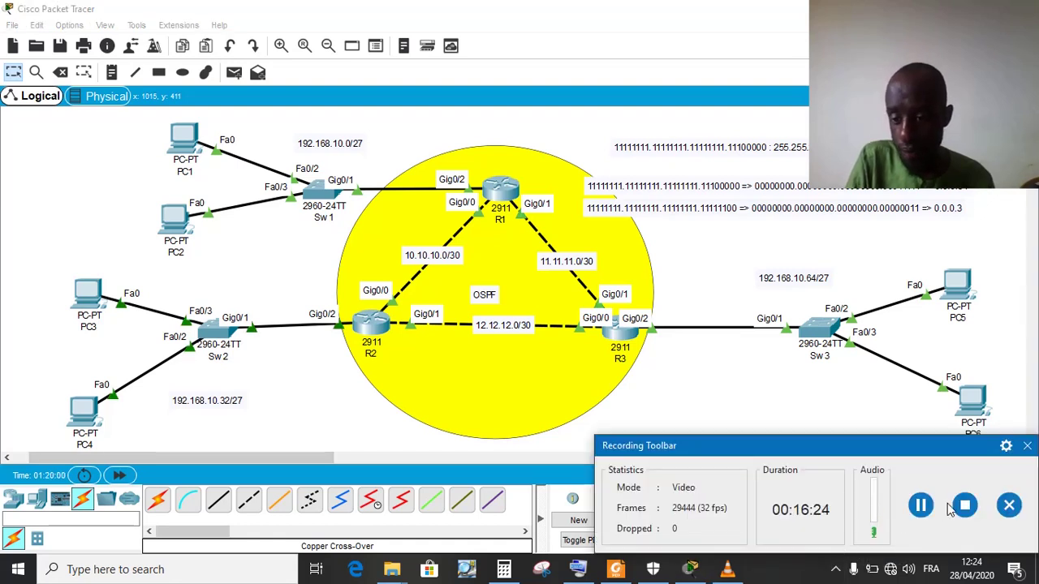